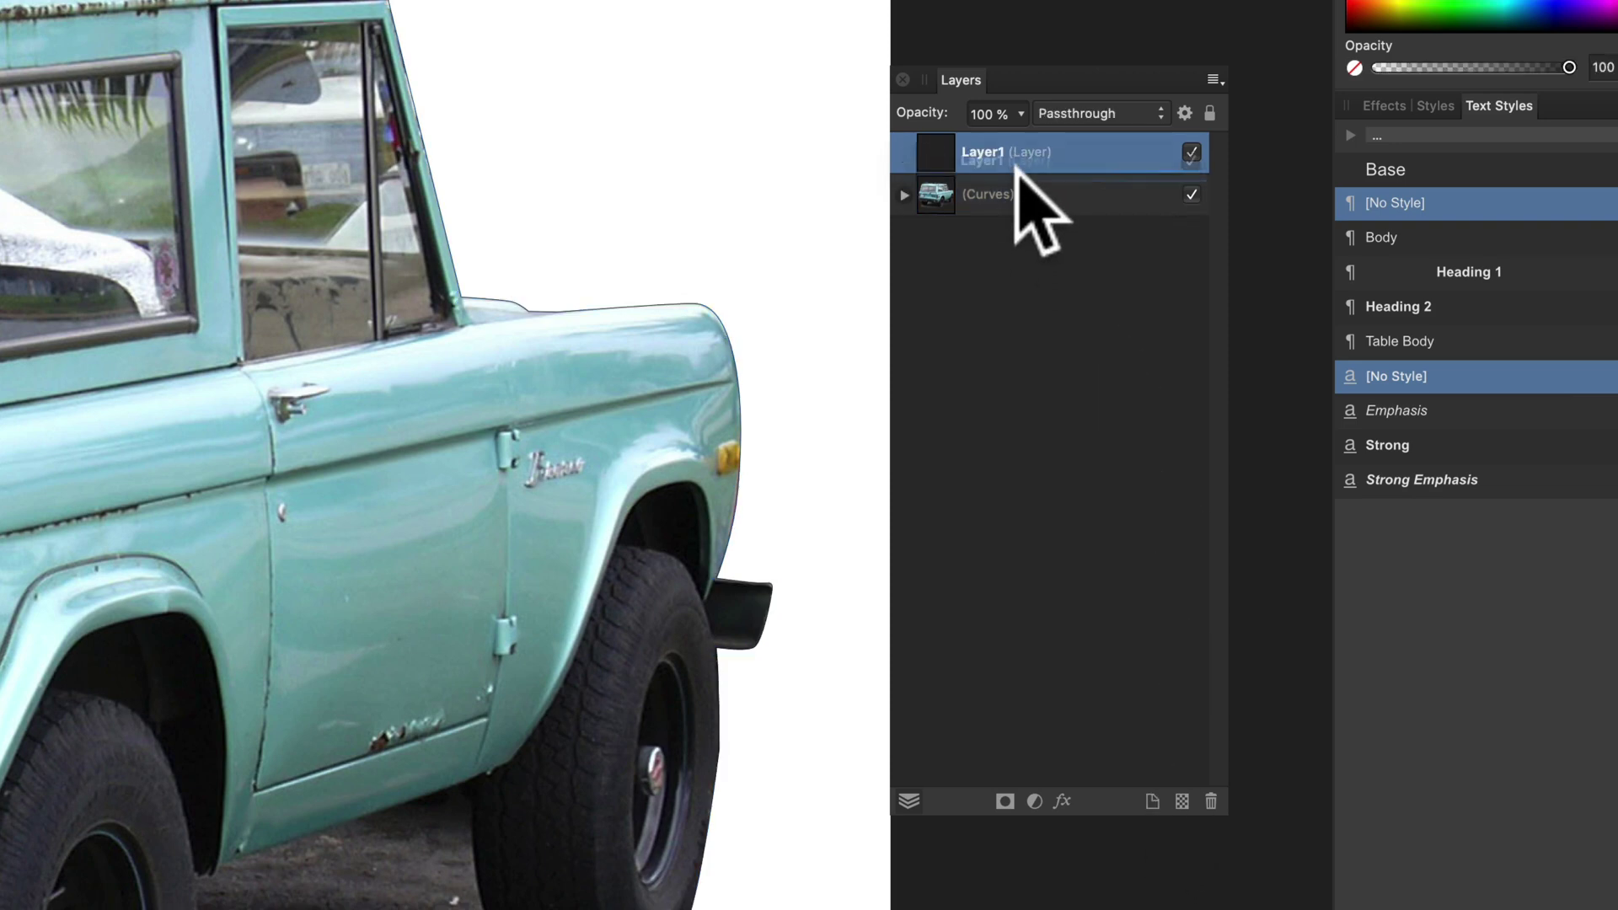
# Step: Move Layer1 beneath the Curves layer and draw an orange rectangle covering the page on it
pyautogui.moveTo(1016, 165); pyautogui.dragTo(1003, 229)
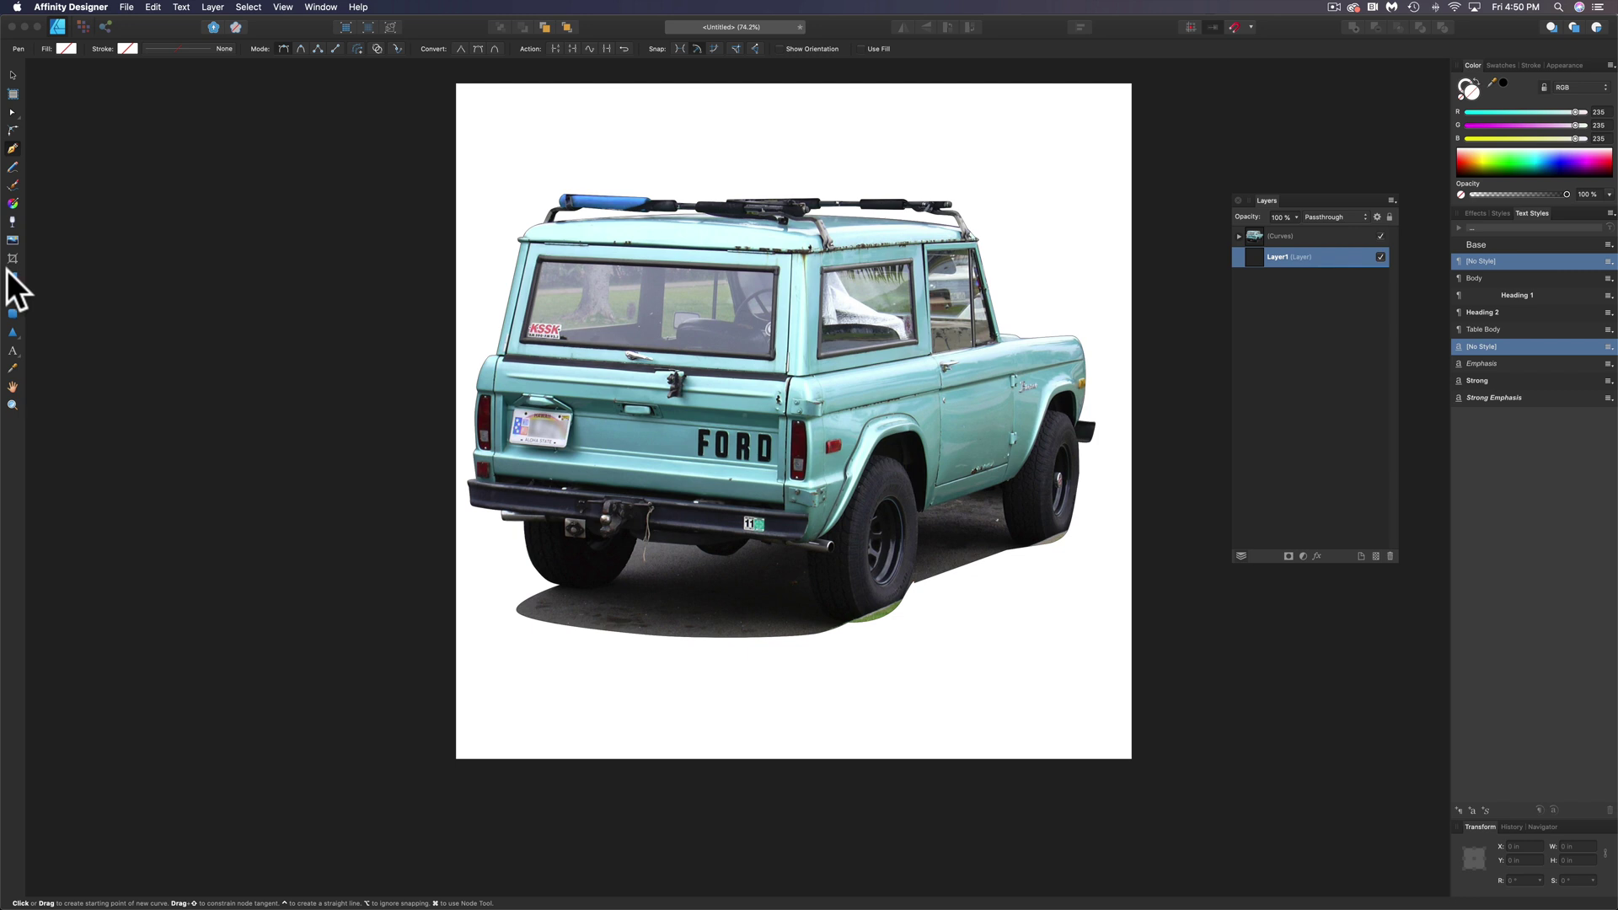
pyautogui.click(10, 275)
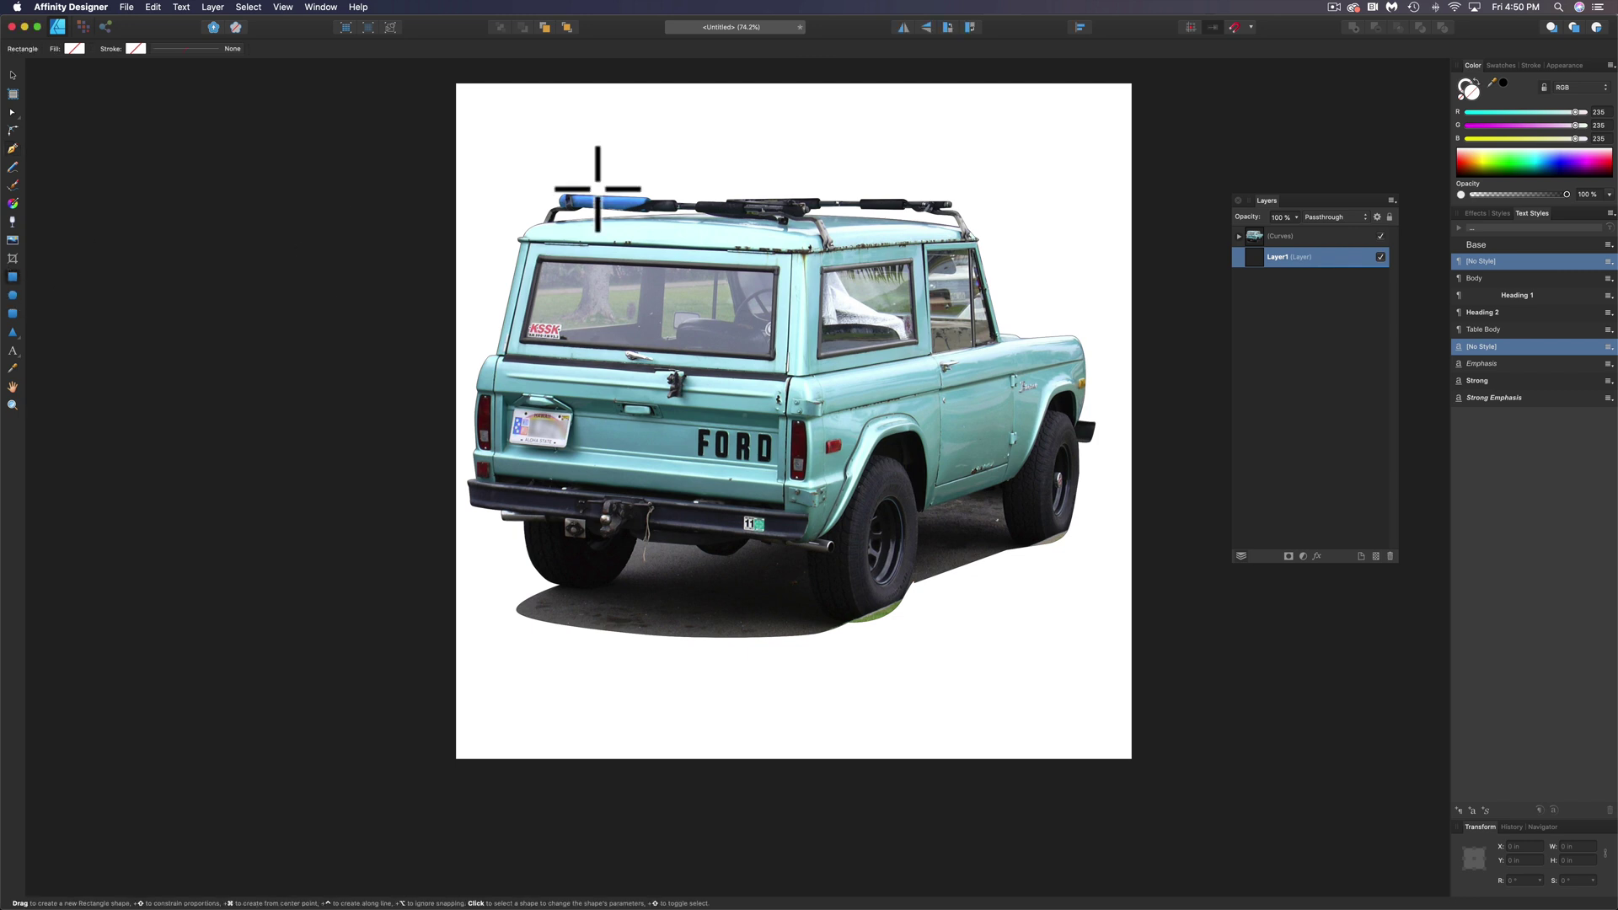
pyautogui.moveTo(455, 87); pyautogui.dragTo(1168, 763)
pyautogui.click(1471, 163)
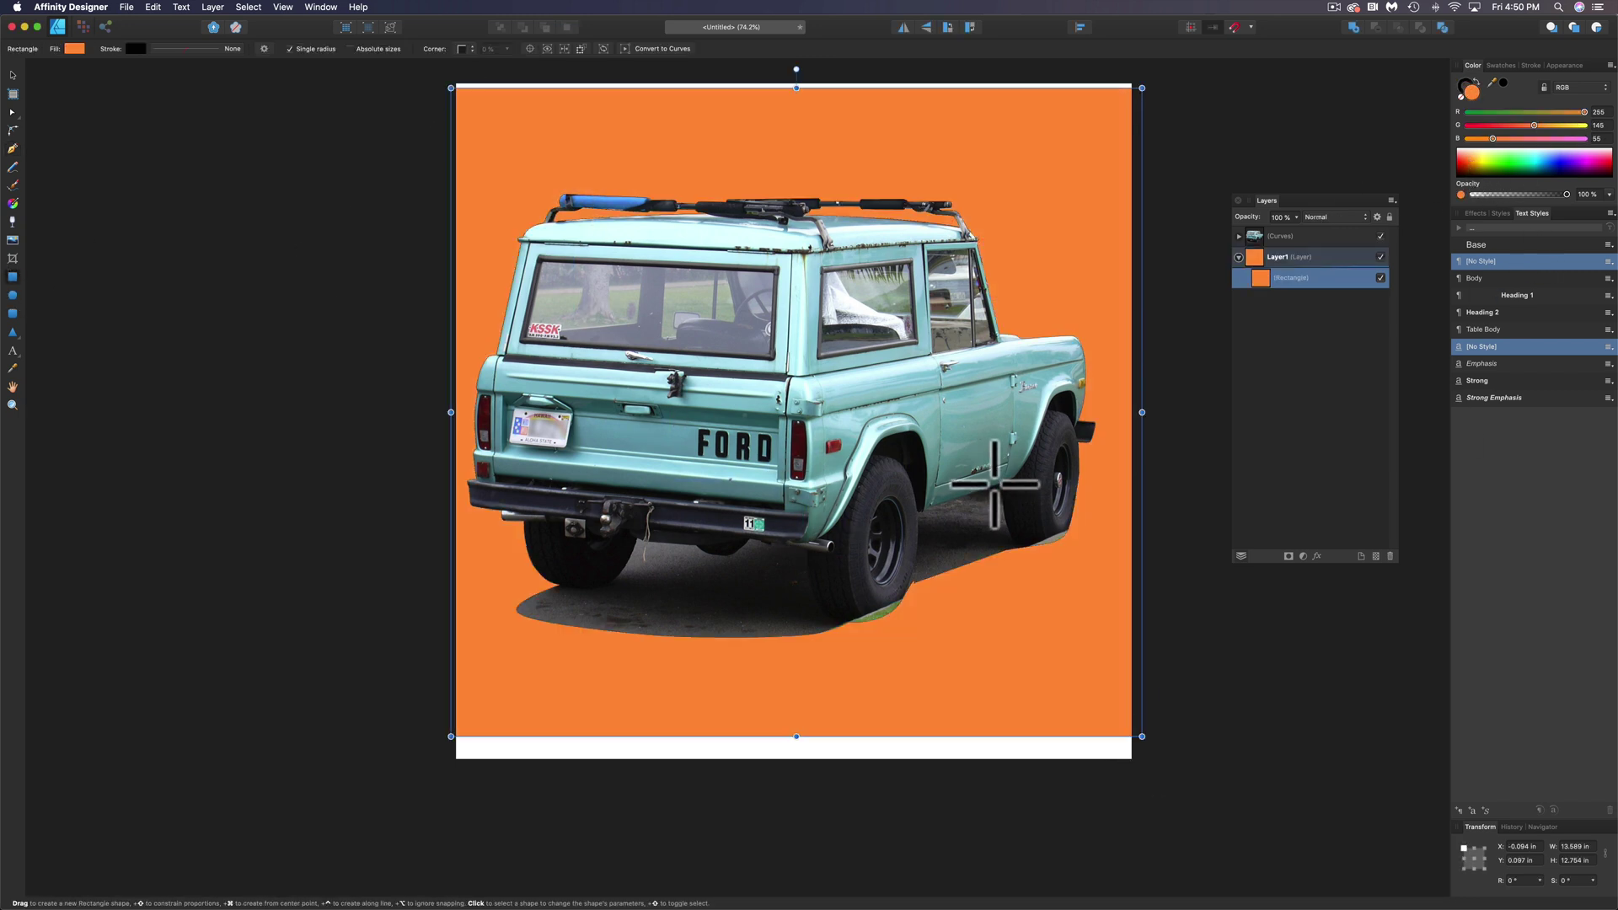
# Step: Select the Bronco's Curves layer and add a Threshold adjustment to it
pyautogui.press('v')
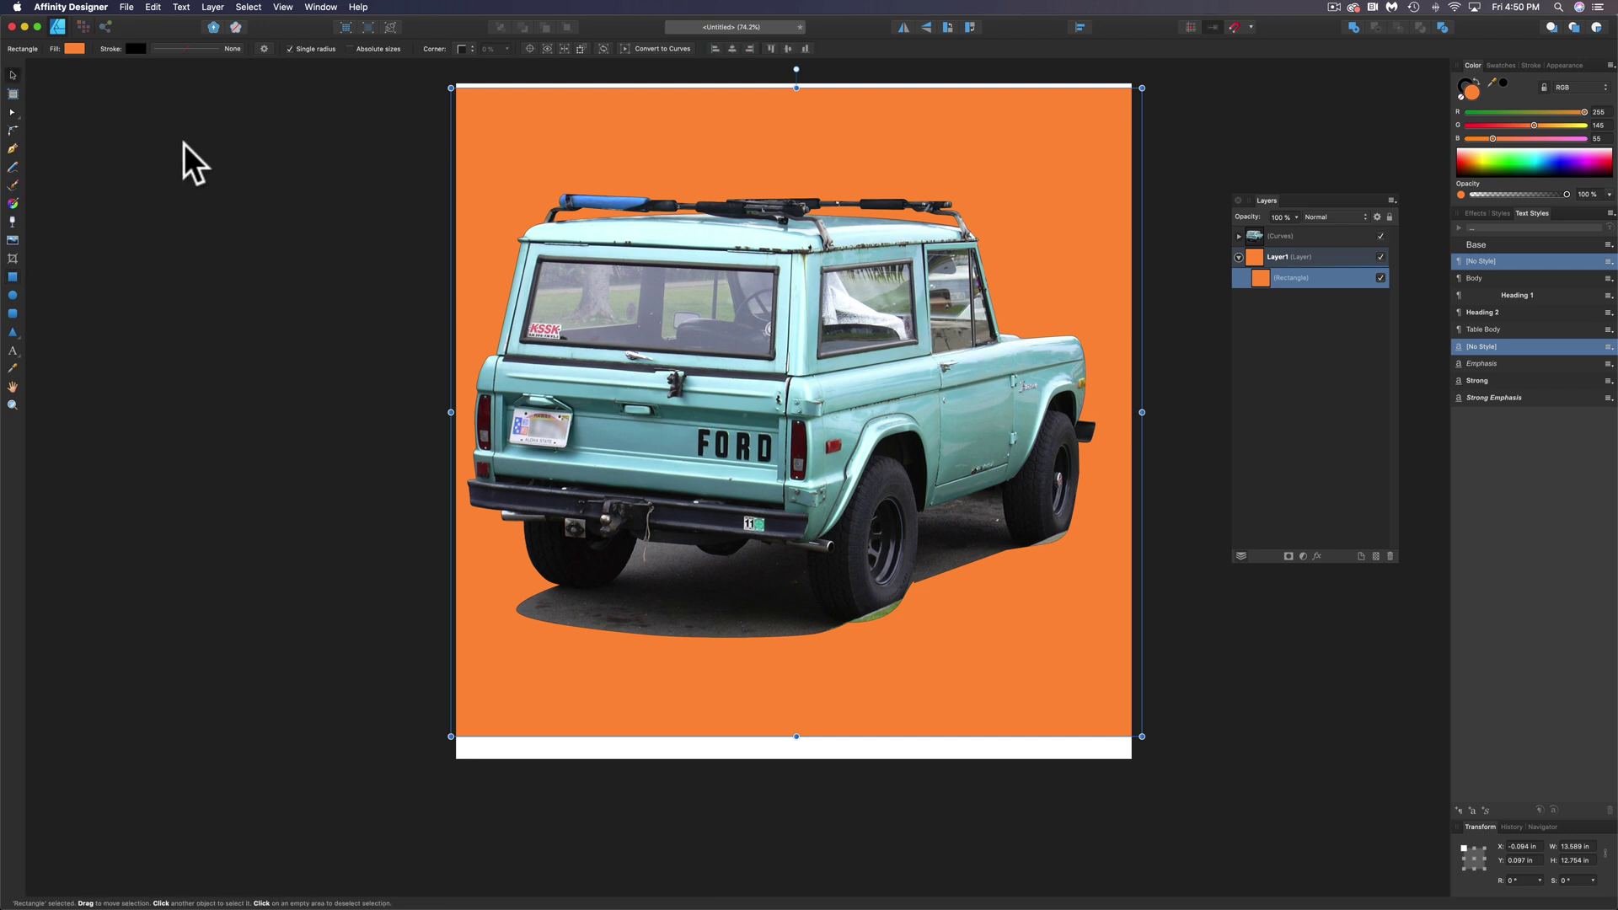
pyautogui.click(184, 143)
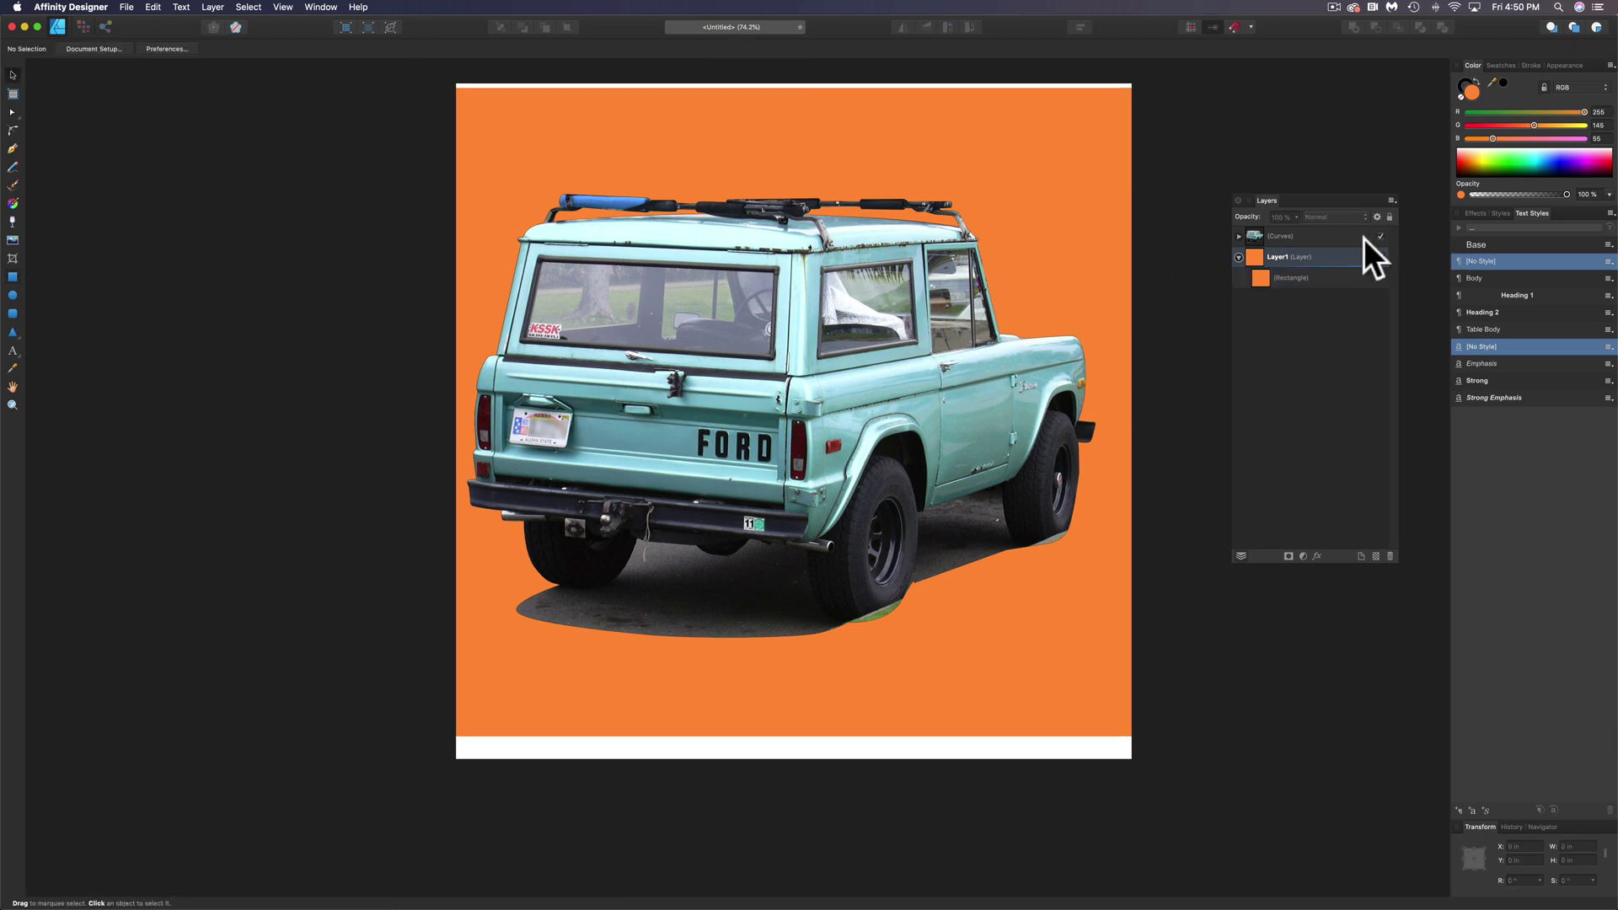
pyautogui.click(1343, 234)
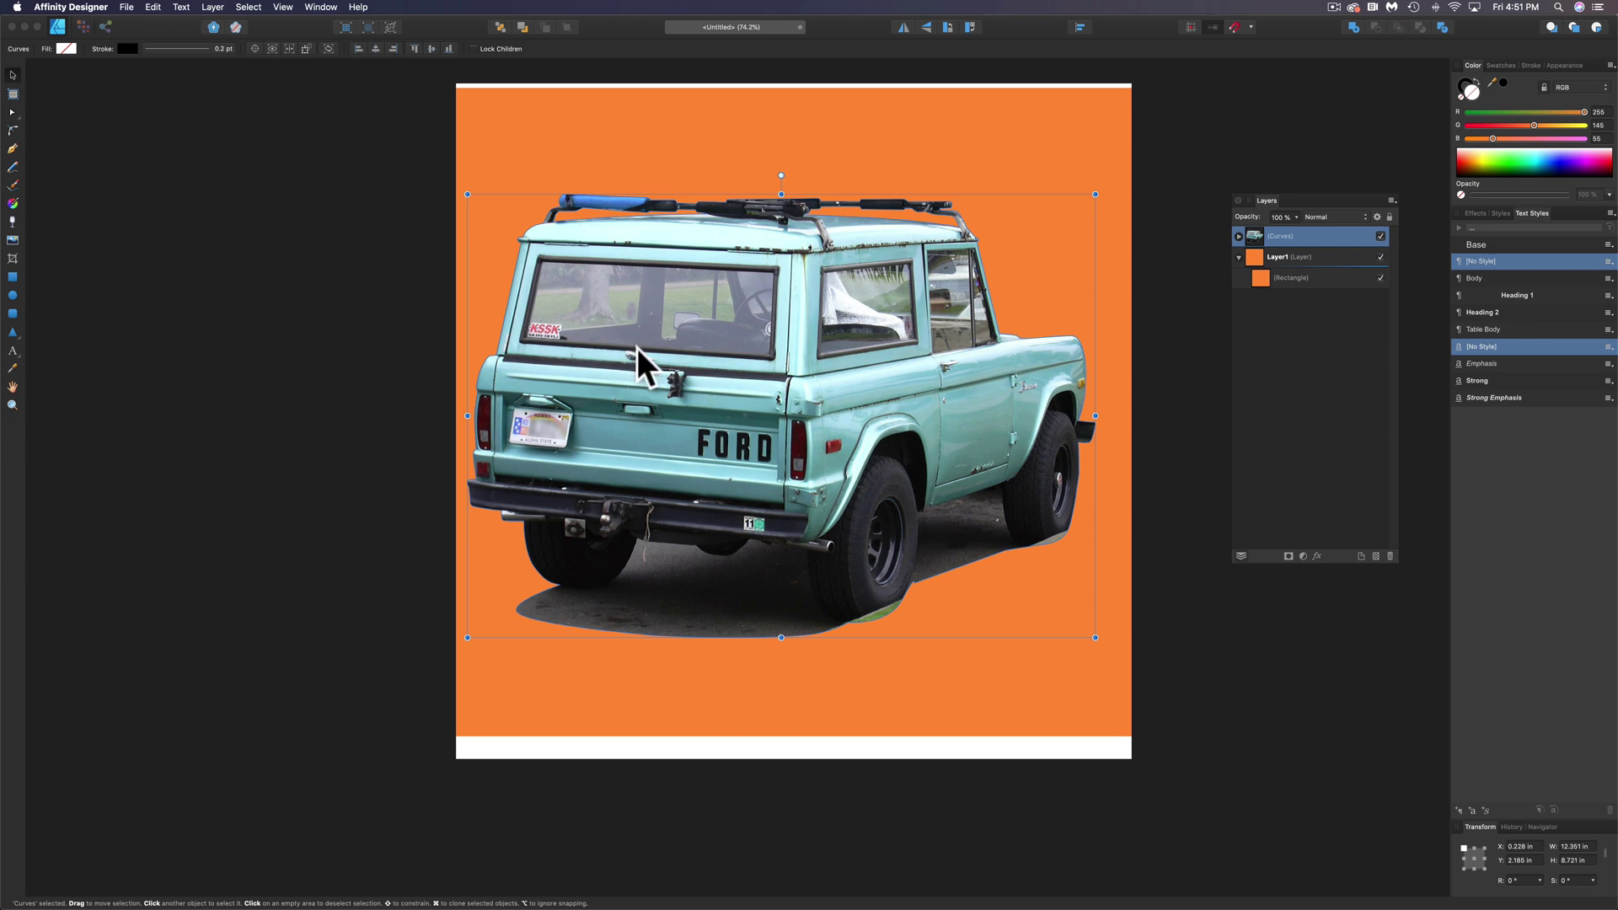
pyautogui.click(212, 7)
pyautogui.moveTo(288, 189)
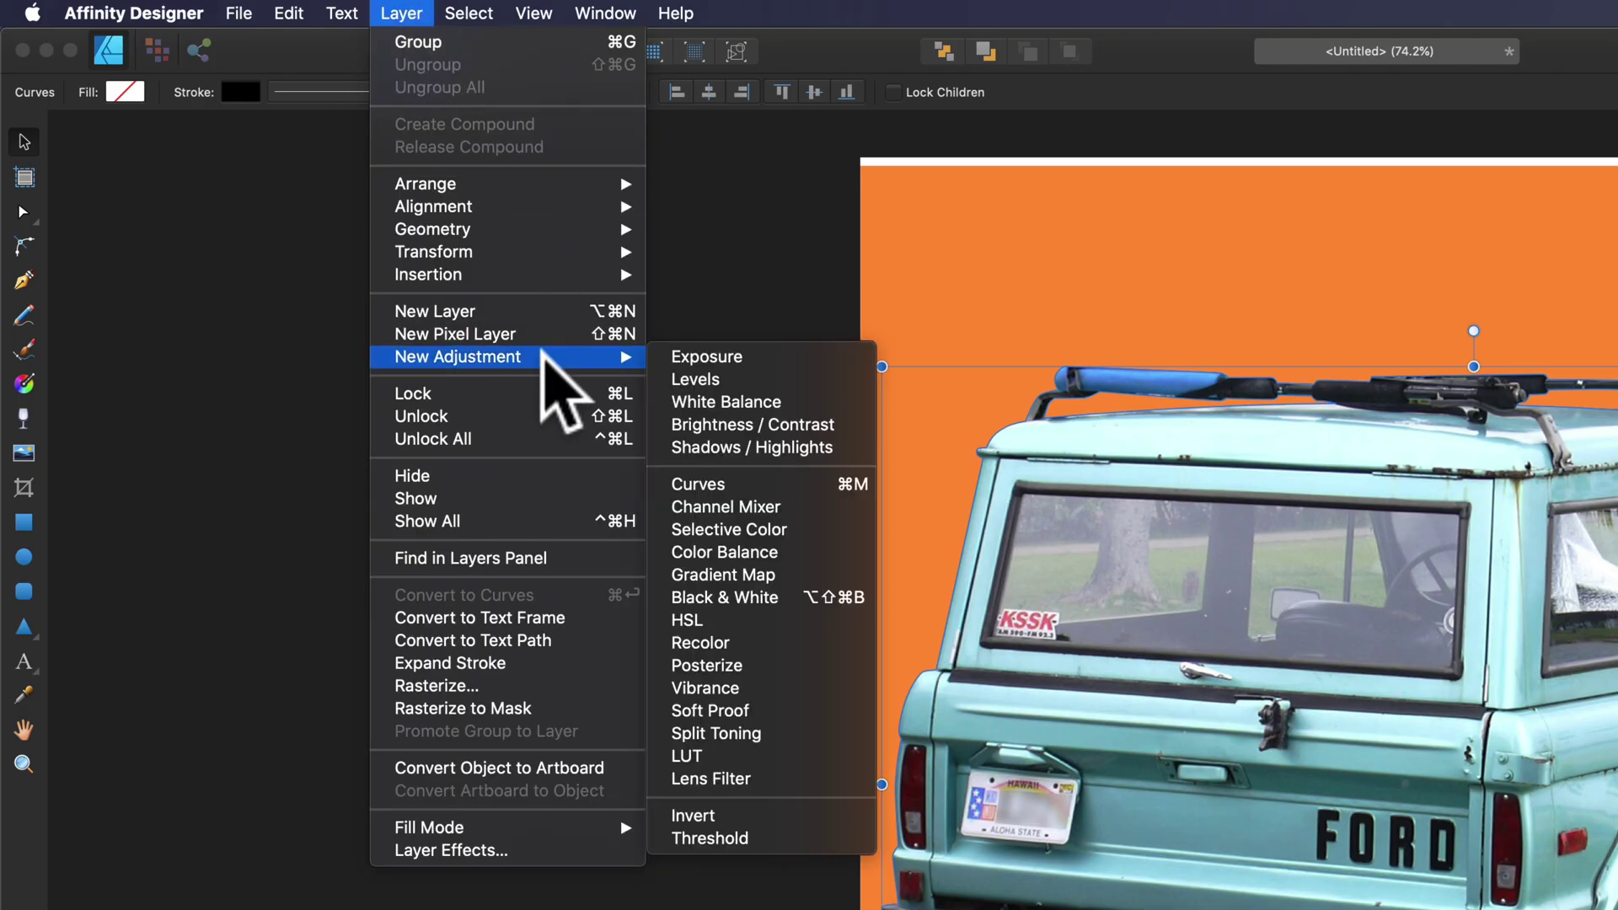
pyautogui.click(801, 837)
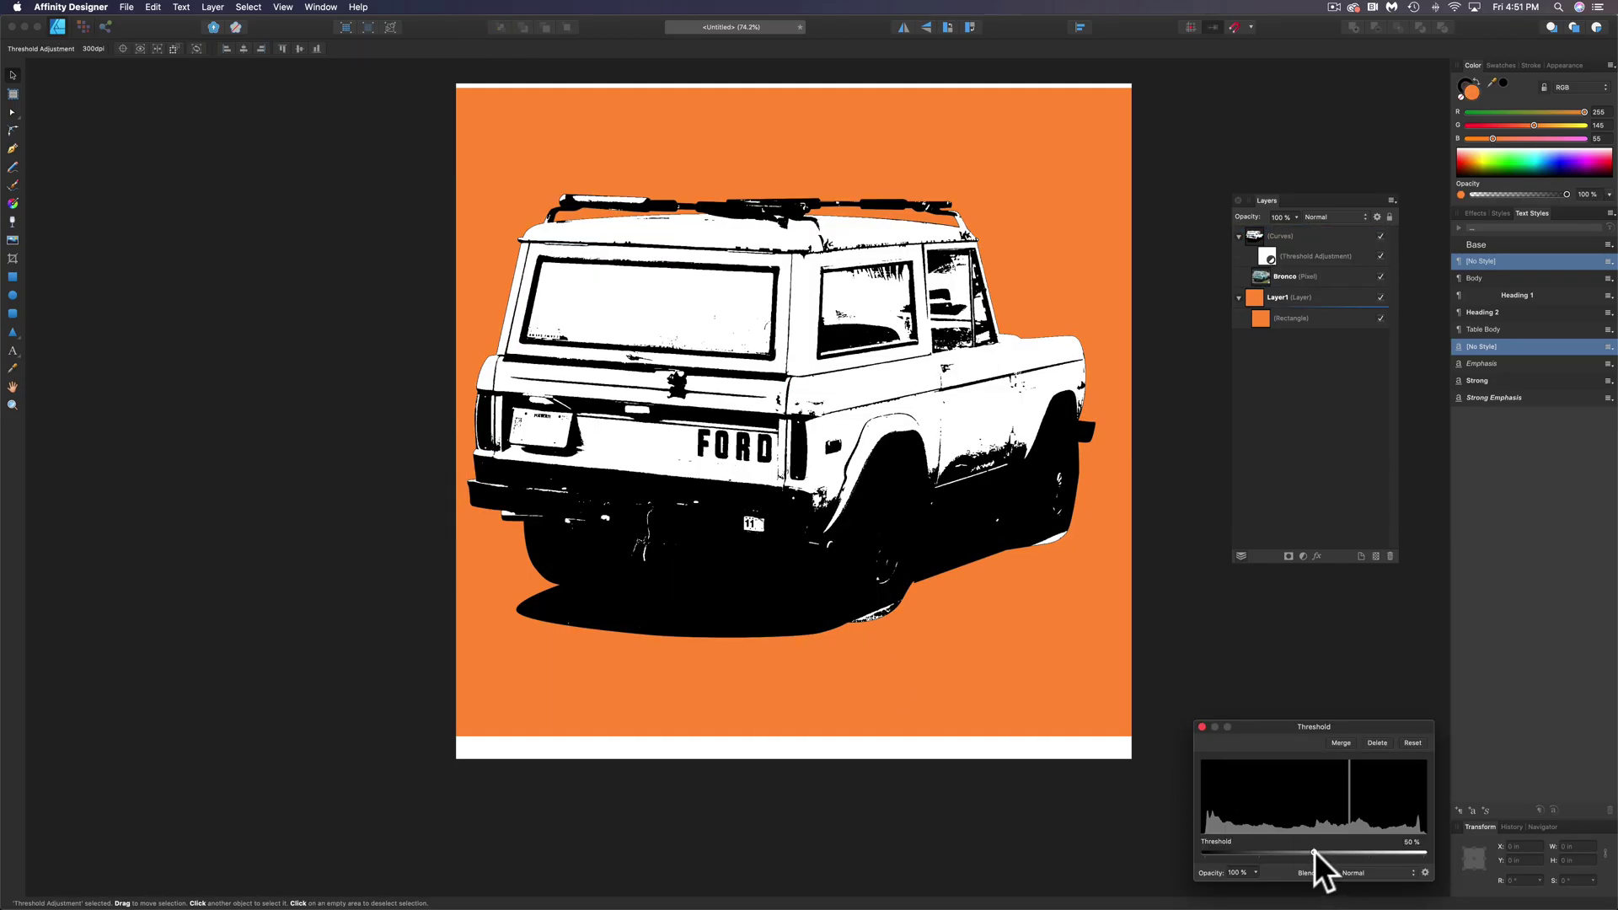
# Step: Set the Threshold level to 22%, making the truck mostly white on orange
pyautogui.moveTo(1300, 722); pyautogui.dragTo(1079, 580)
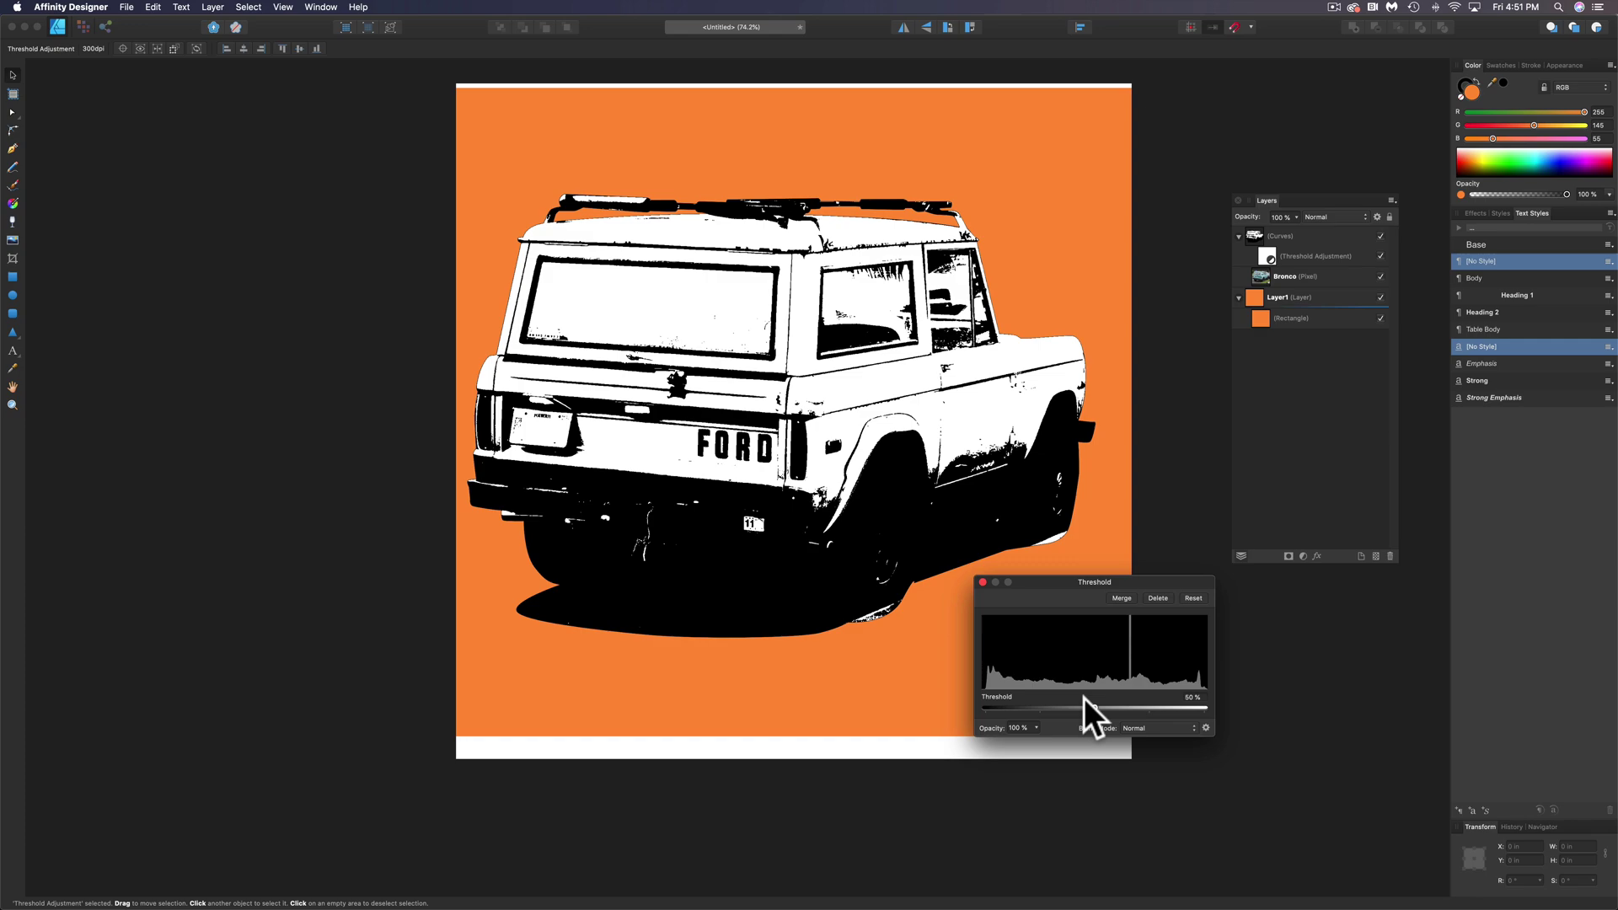
pyautogui.moveTo(1094, 704); pyautogui.dragTo(1142, 705)
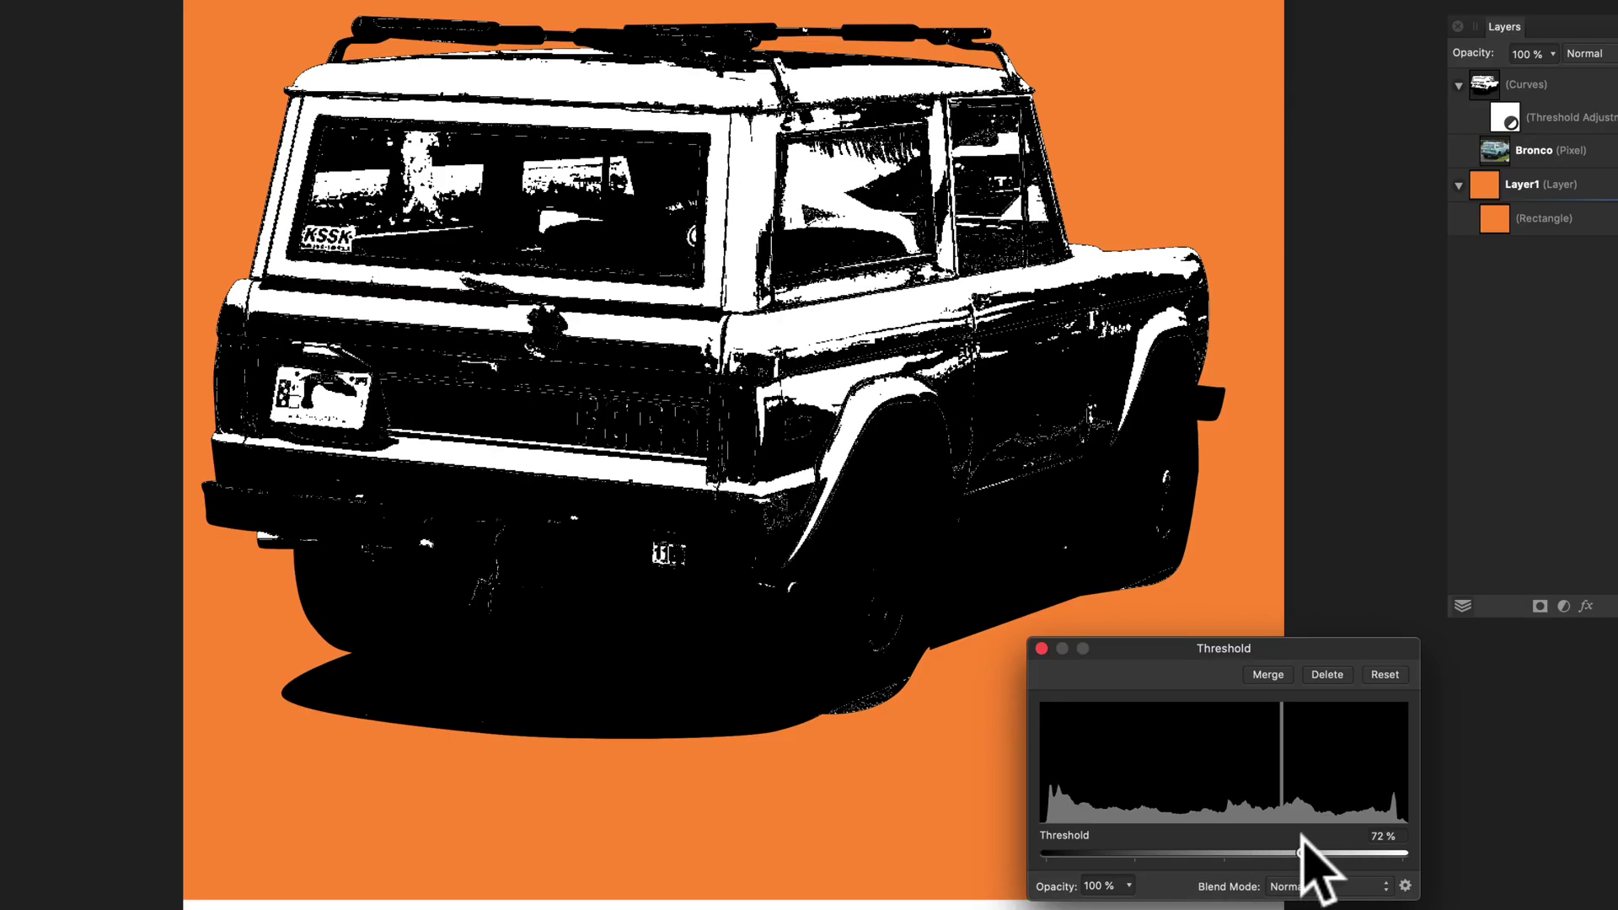
pyautogui.moveTo(1300, 847); pyautogui.dragTo(1125, 850)
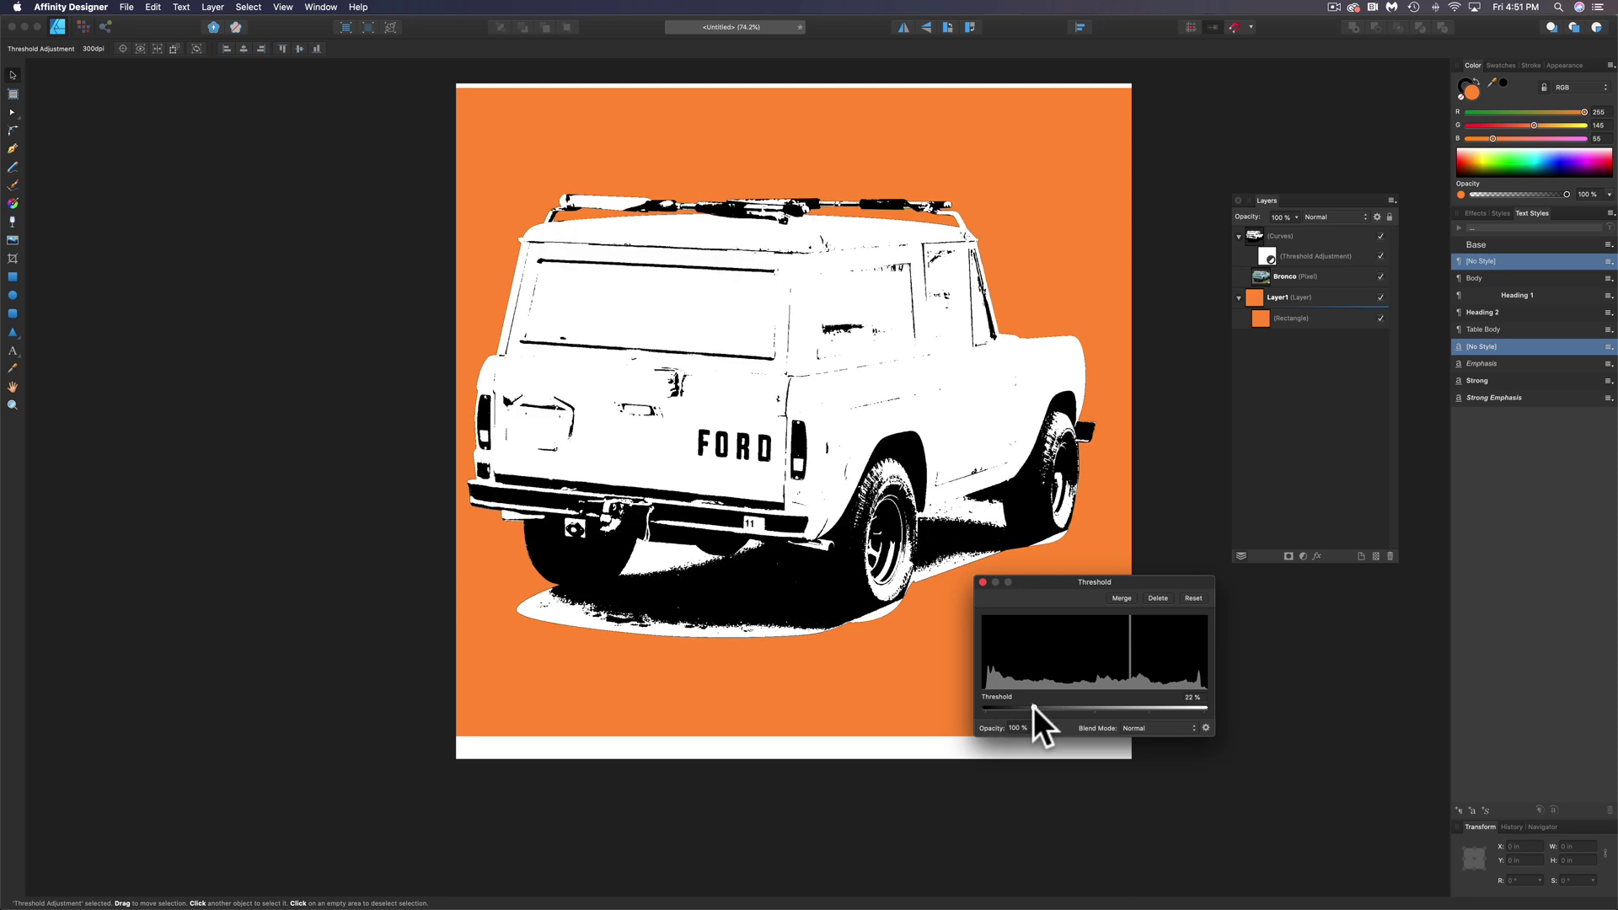
pyautogui.moveTo(1033, 707); pyautogui.dragTo(1033, 705)
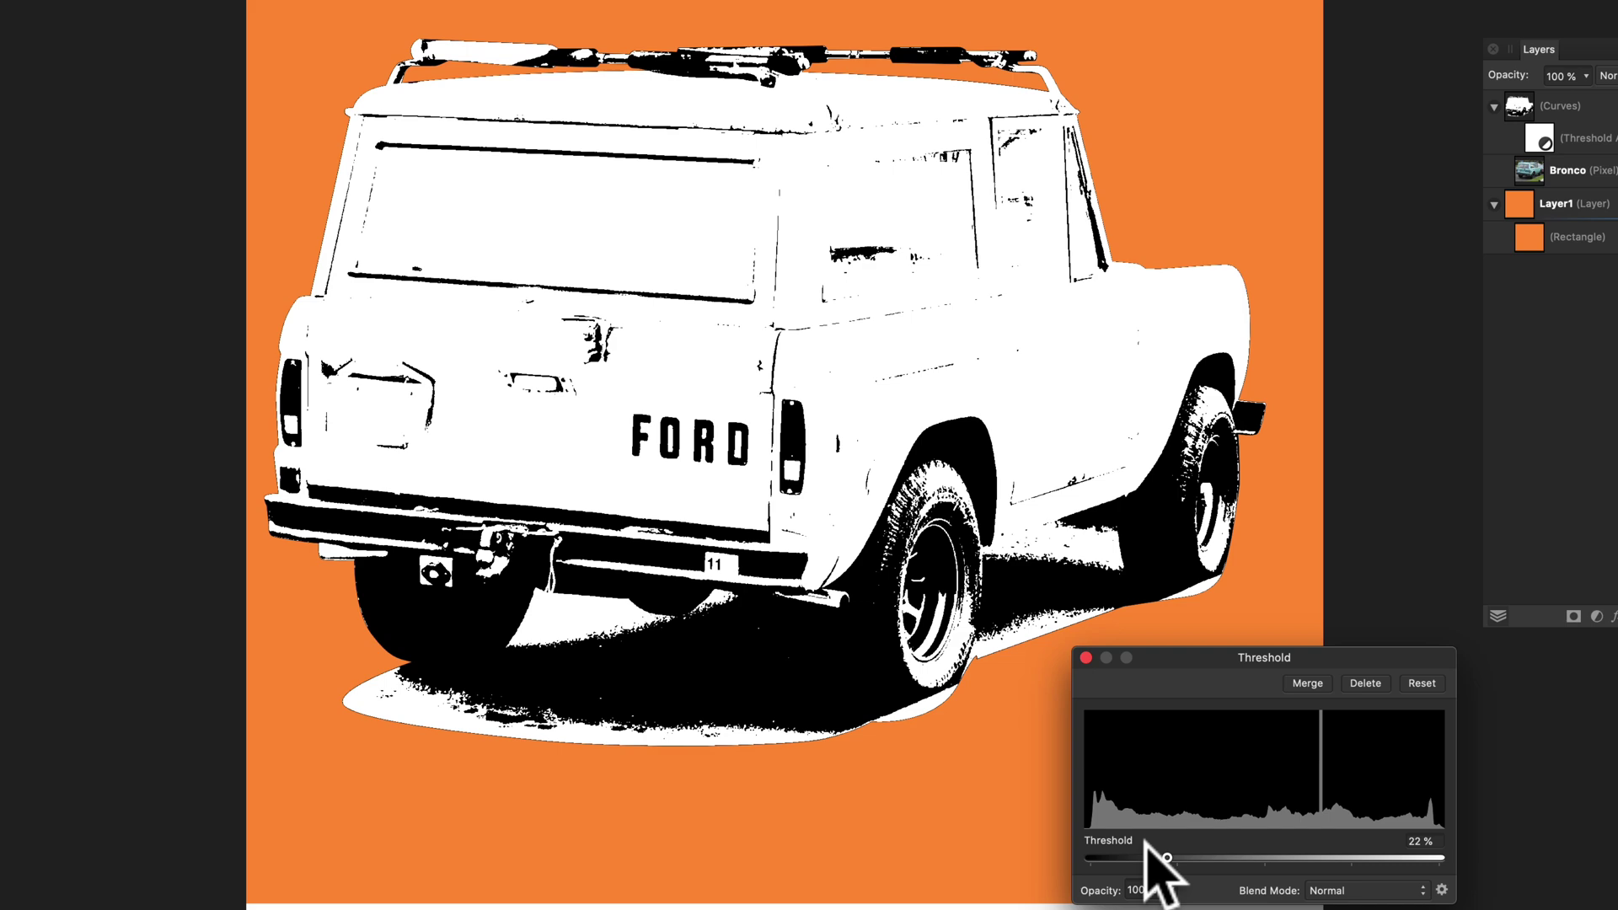
pyautogui.moveTo(1166, 858)
pyautogui.mouseDown()
pyautogui.moveTo(1149, 854)
pyautogui.moveTo(1162, 857)
pyautogui.mouseUp()
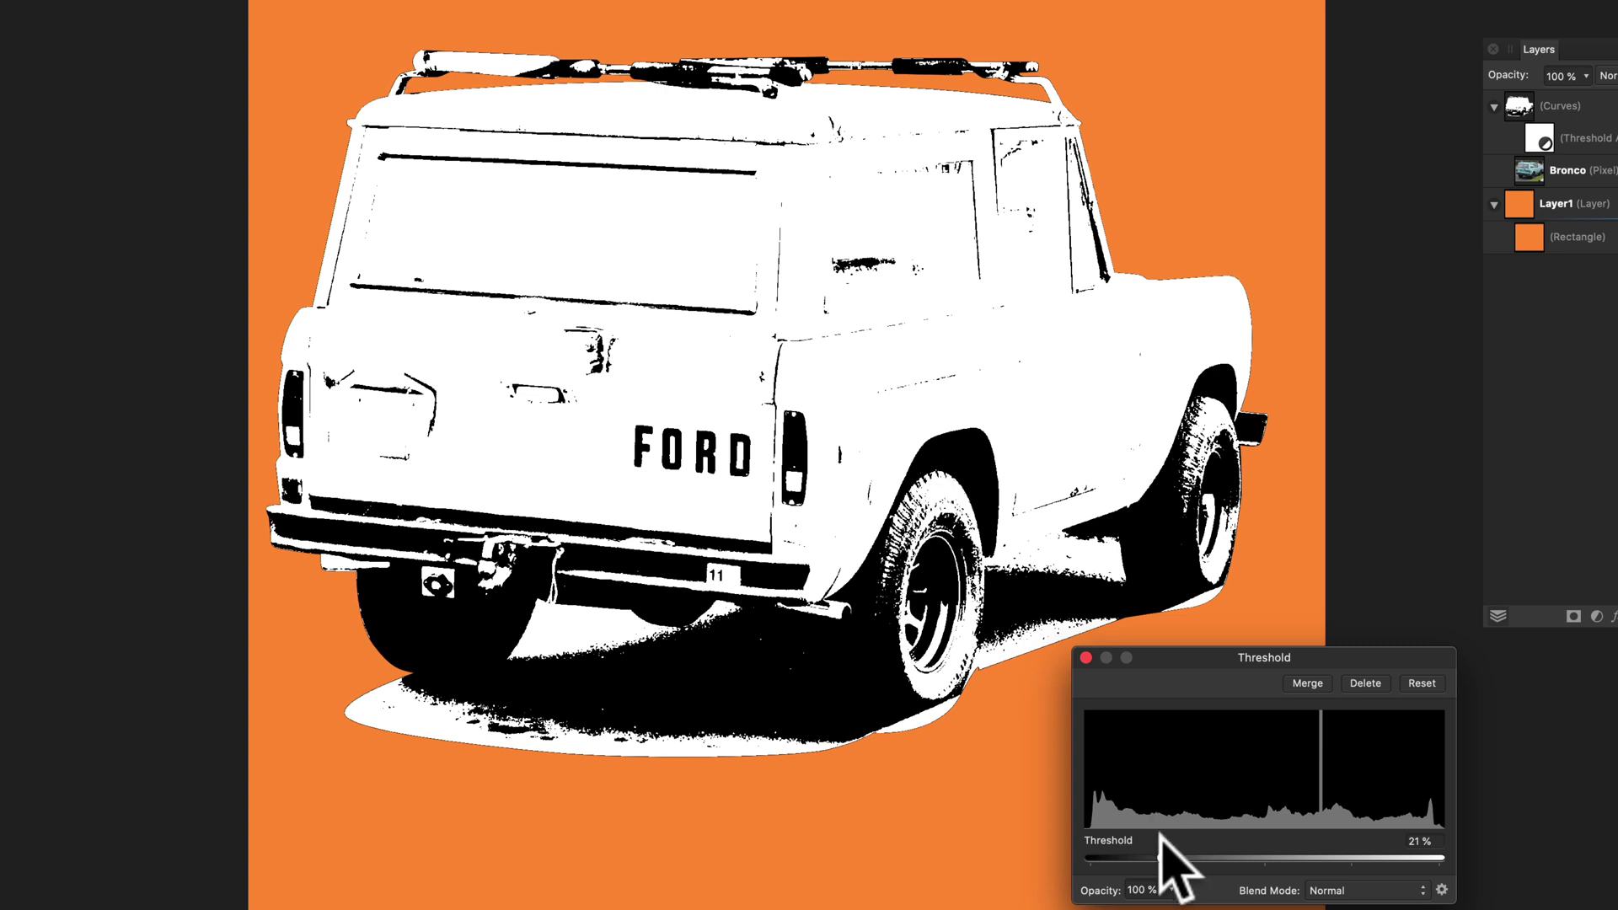
pyautogui.moveTo(1162, 856); pyautogui.dragTo(1167, 858)
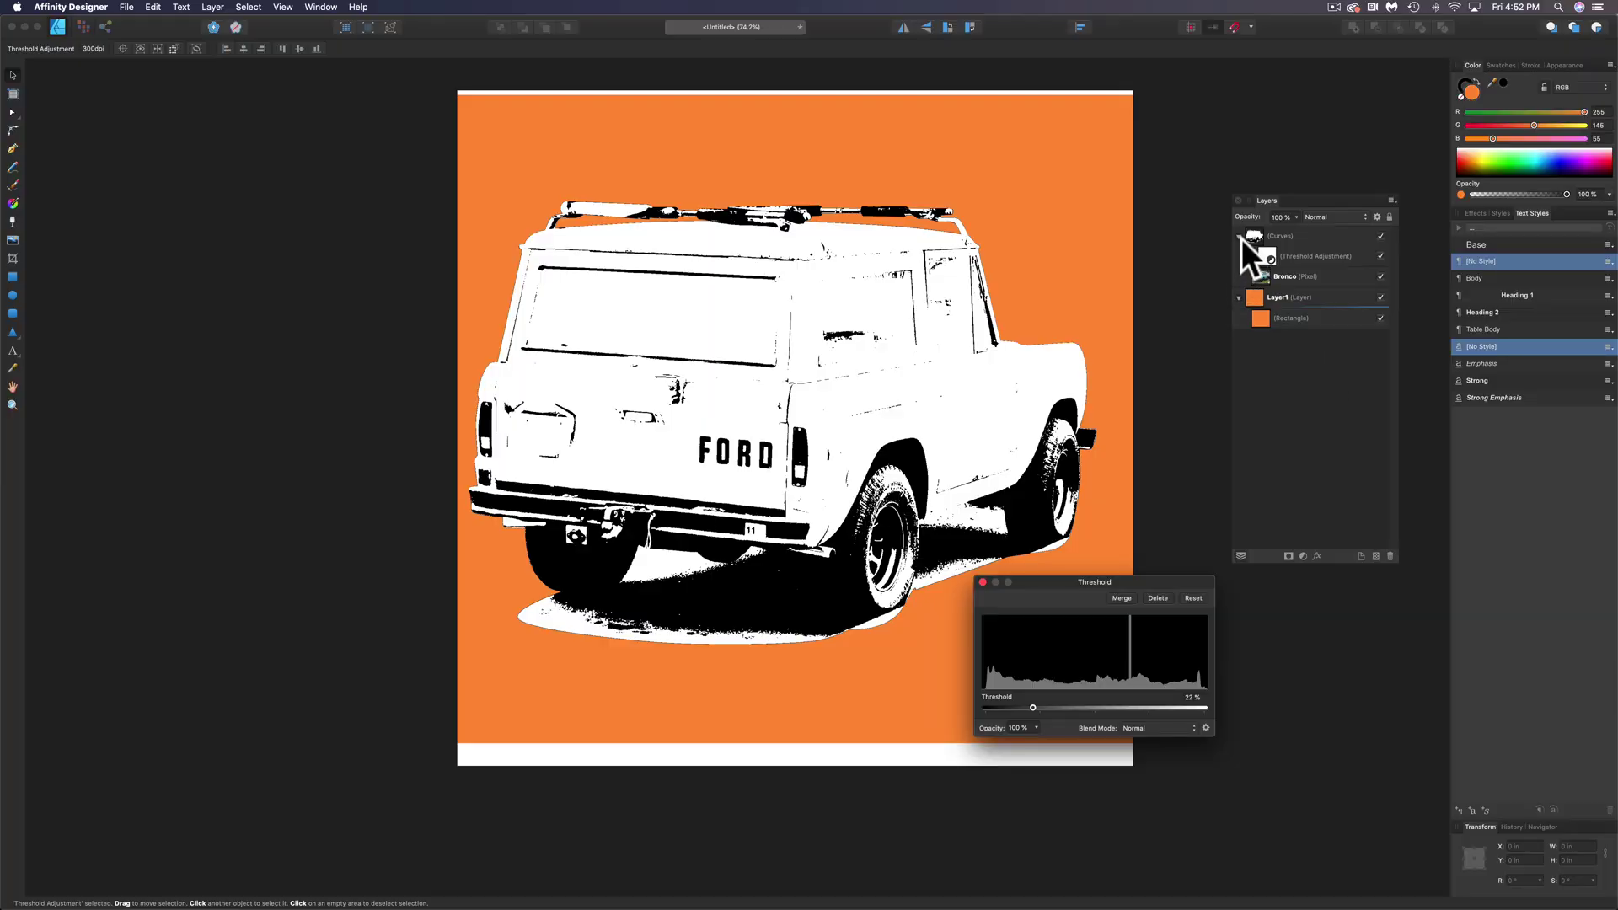
# Step: Collapse the Curves group and duplicate it, undoing trial moves so both copies stay aligned
pyautogui.click(1239, 236)
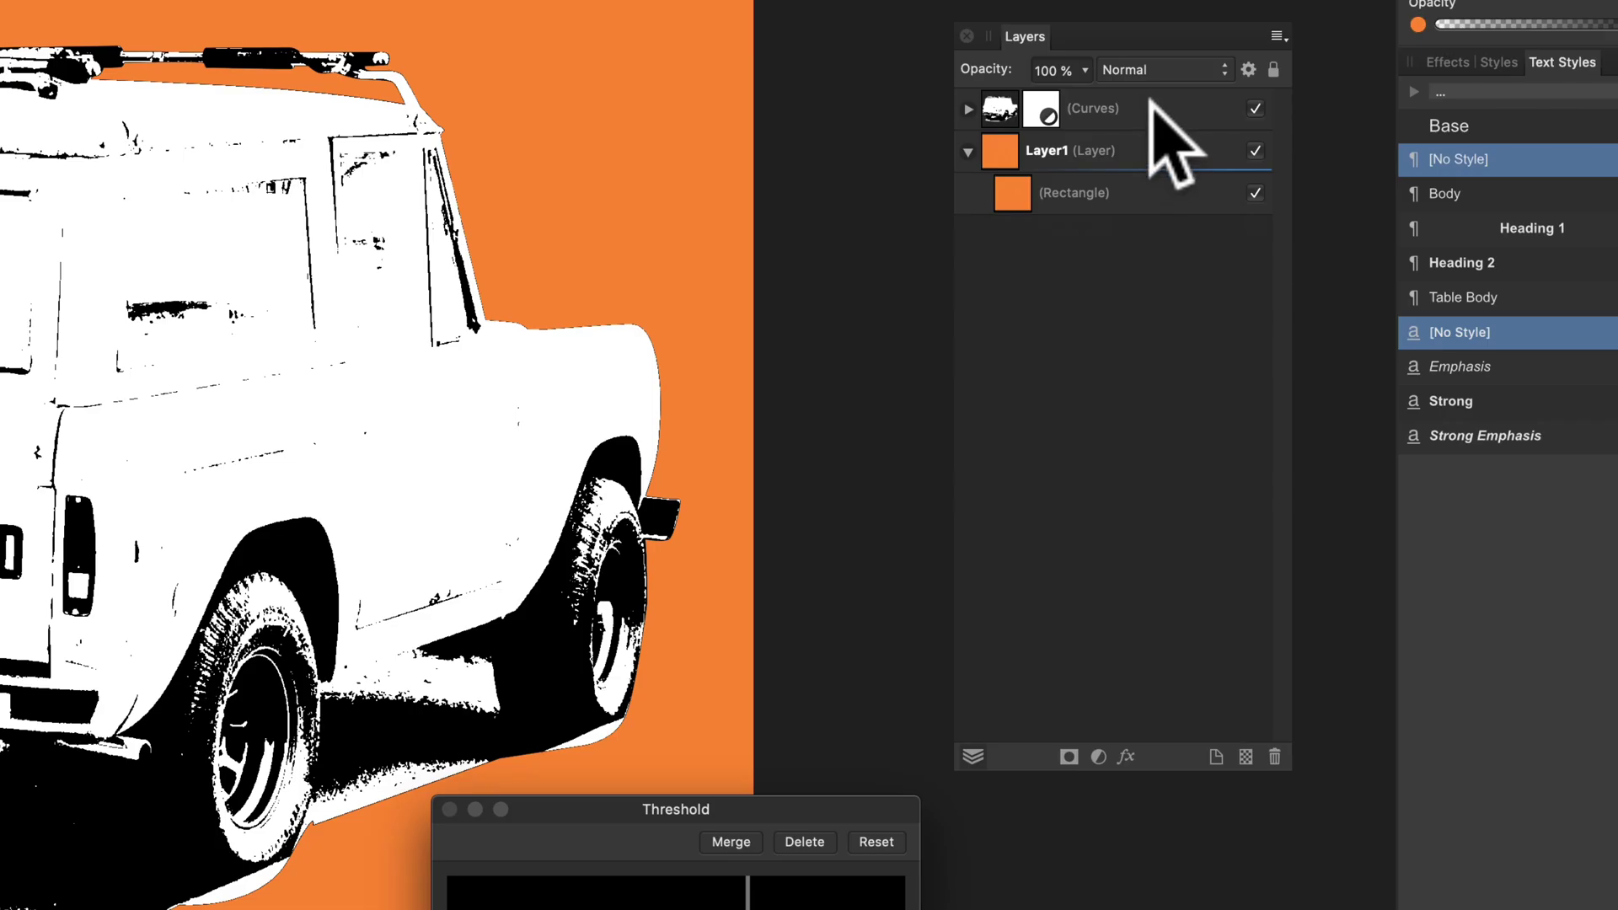
pyautogui.moveTo(1150, 100); pyautogui.dragTo(1220, 751)
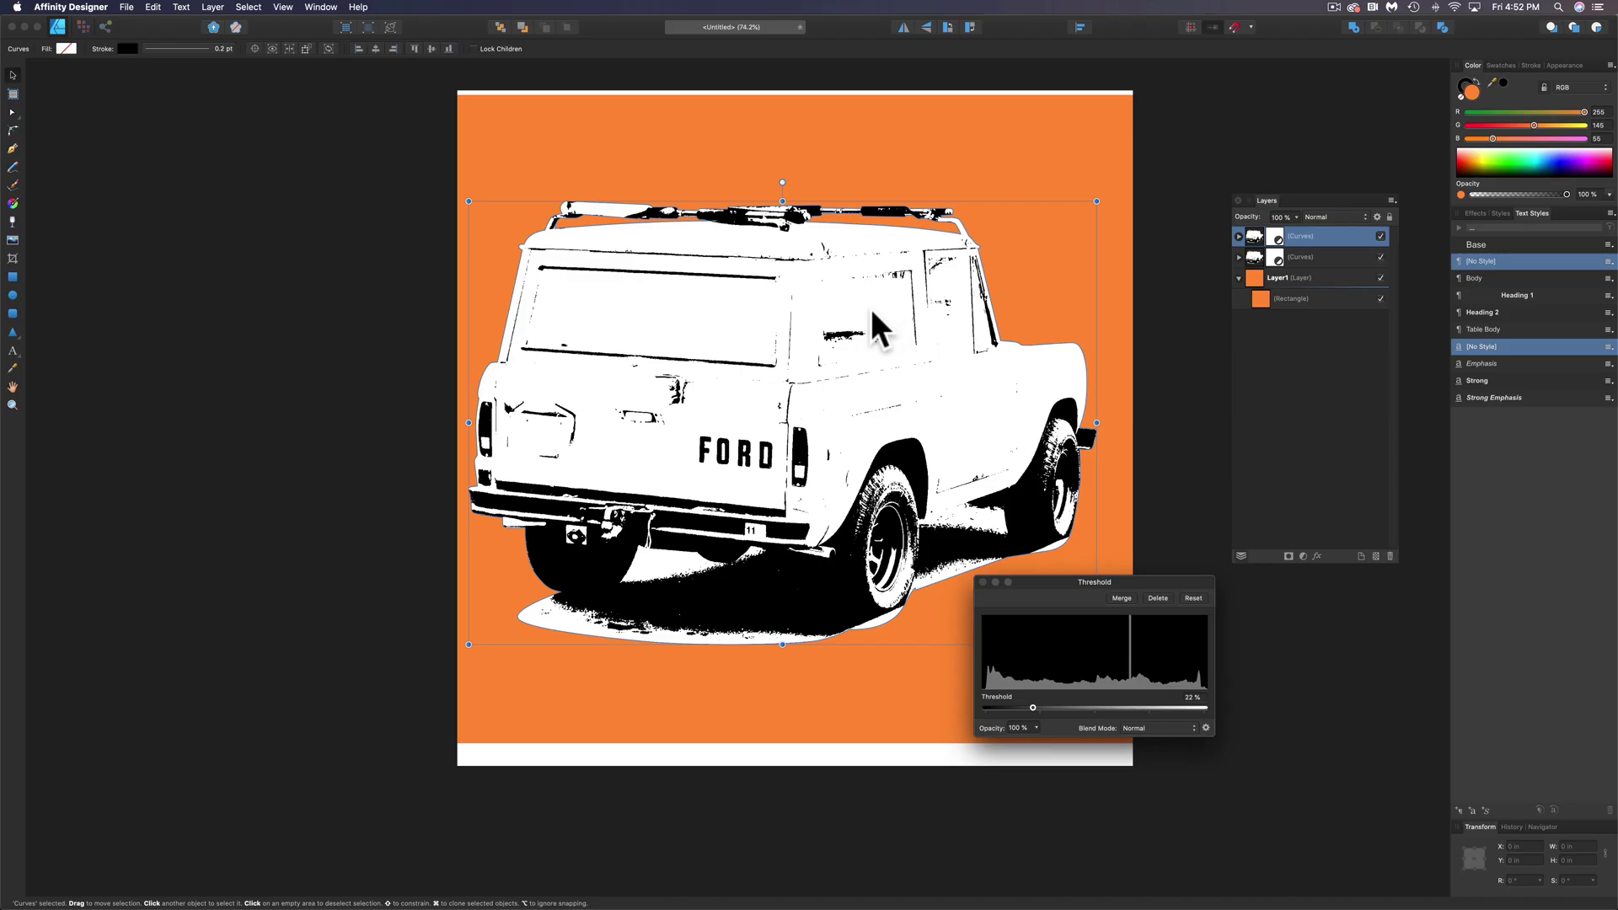
pyautogui.moveTo(872, 308); pyautogui.dragTo(507, 321)
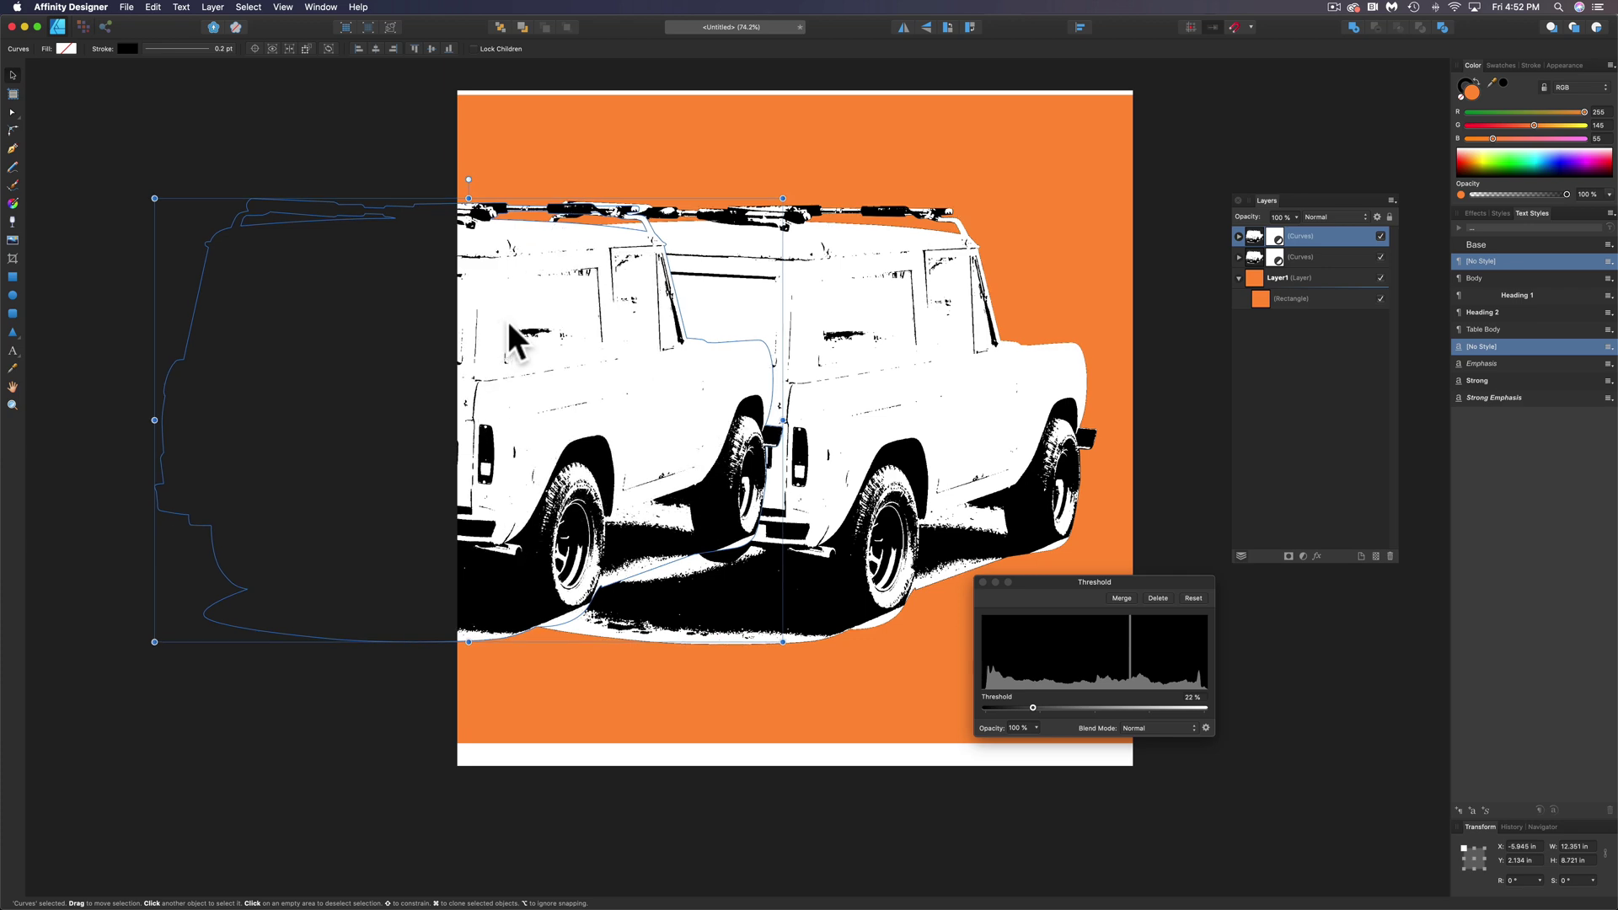
pyautogui.moveTo(880, 349); pyautogui.dragTo(1215, 337)
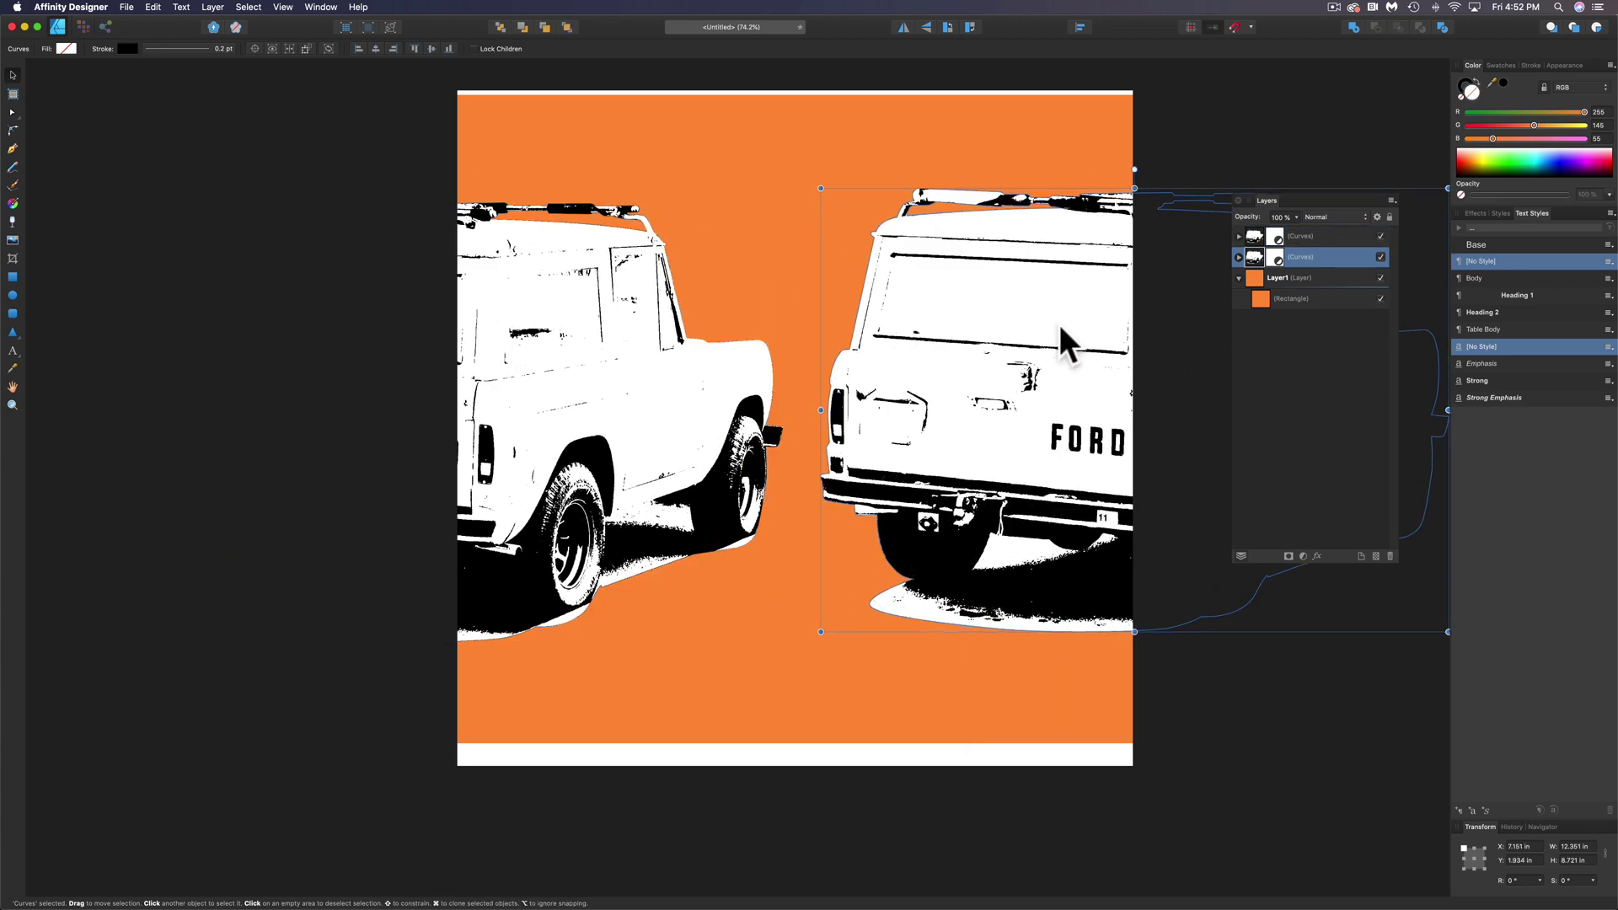
pyautogui.press('super+z')
pyautogui.press('super+z')
pyautogui.press('super+z')
pyautogui.press('super+d')
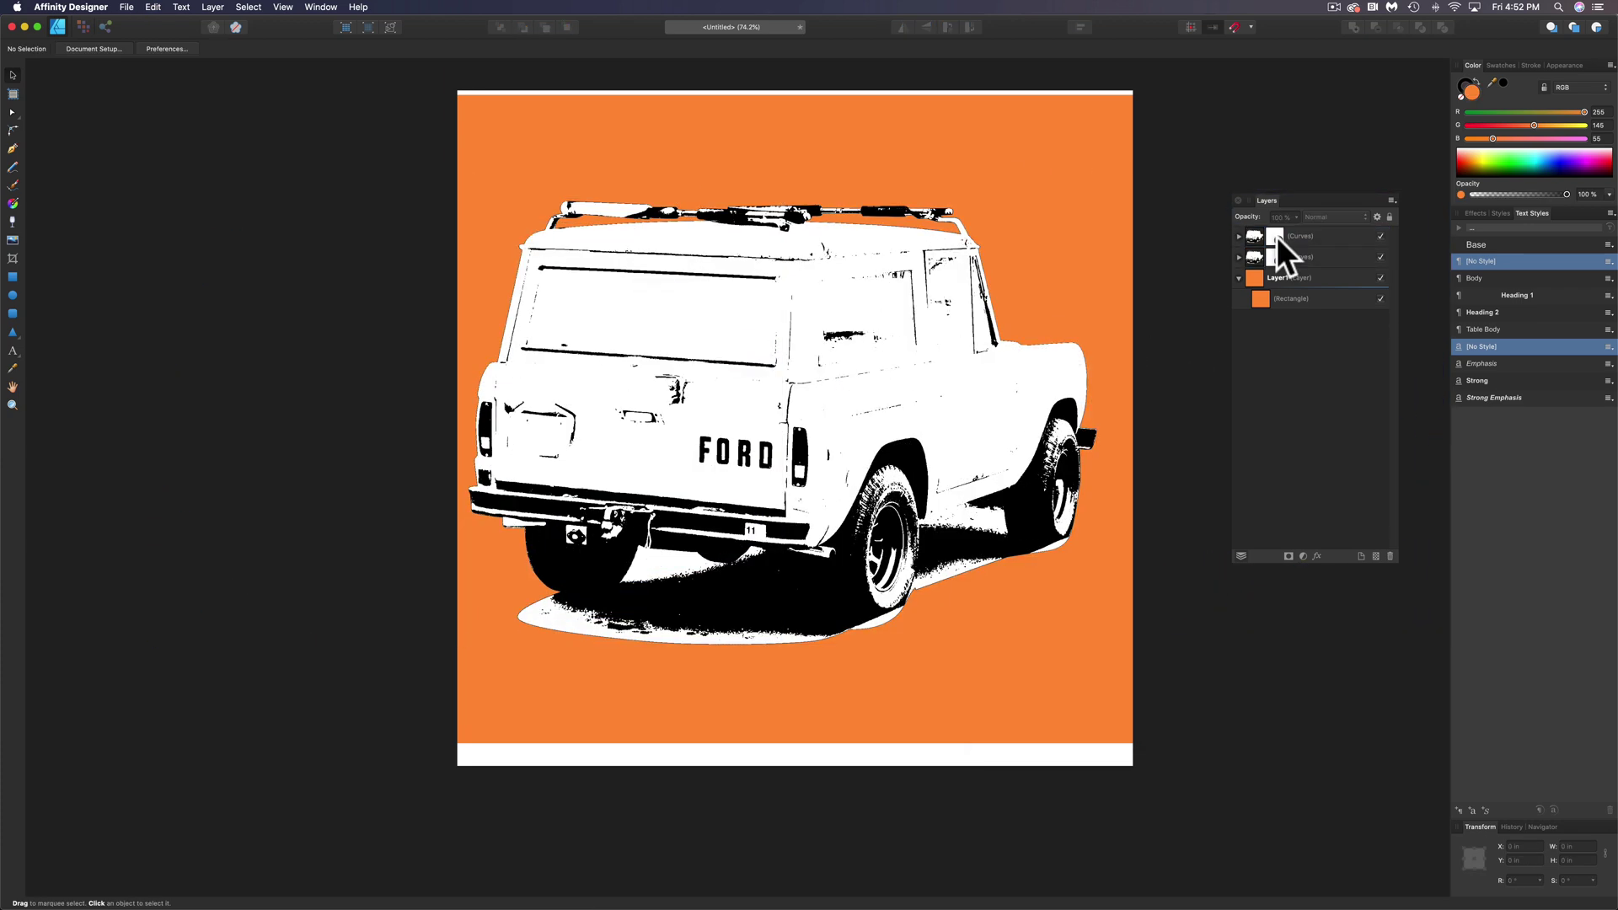
# Step: Raise the top Bronco copy's Threshold adjustment to 58%
pyautogui.click(1303, 238)
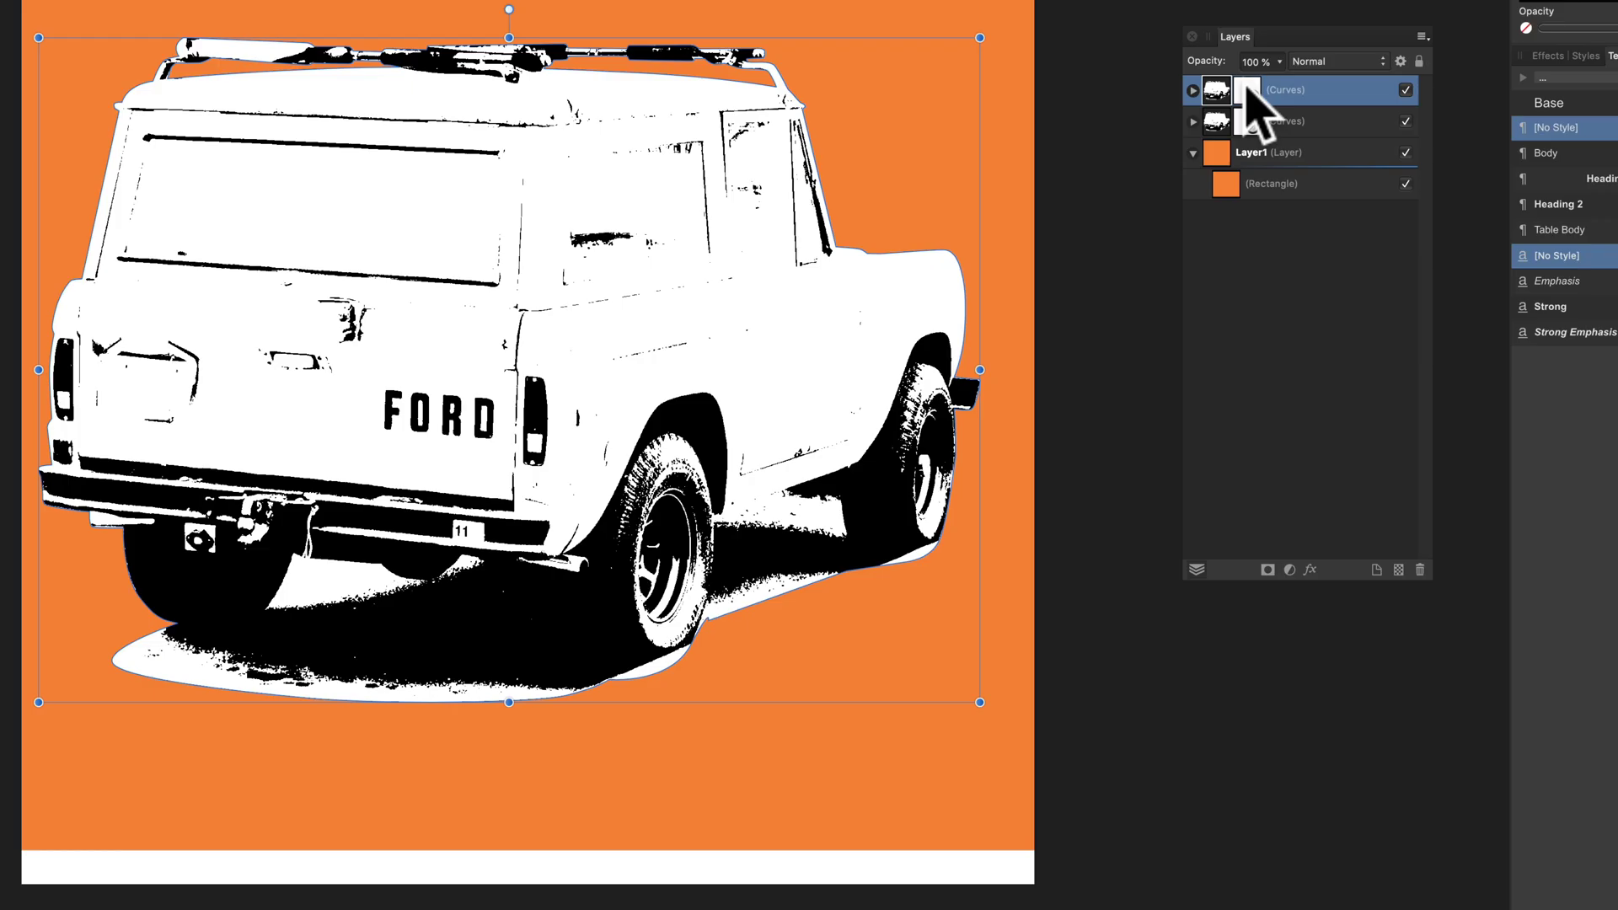
pyautogui.click(1275, 236)
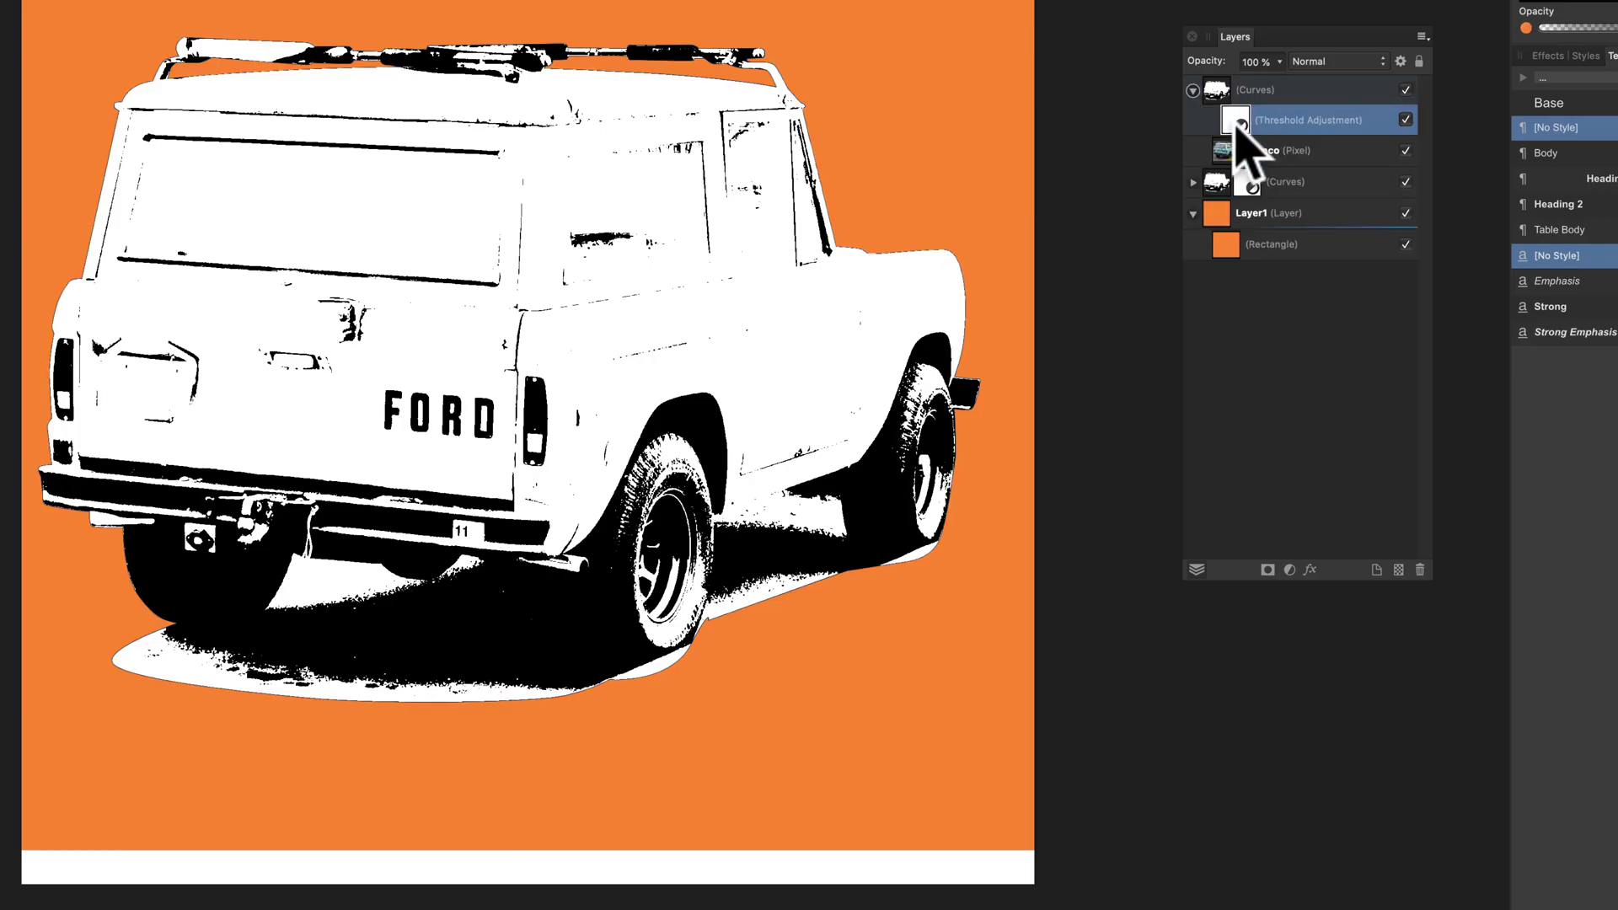
pyautogui.doubleClick(1237, 118)
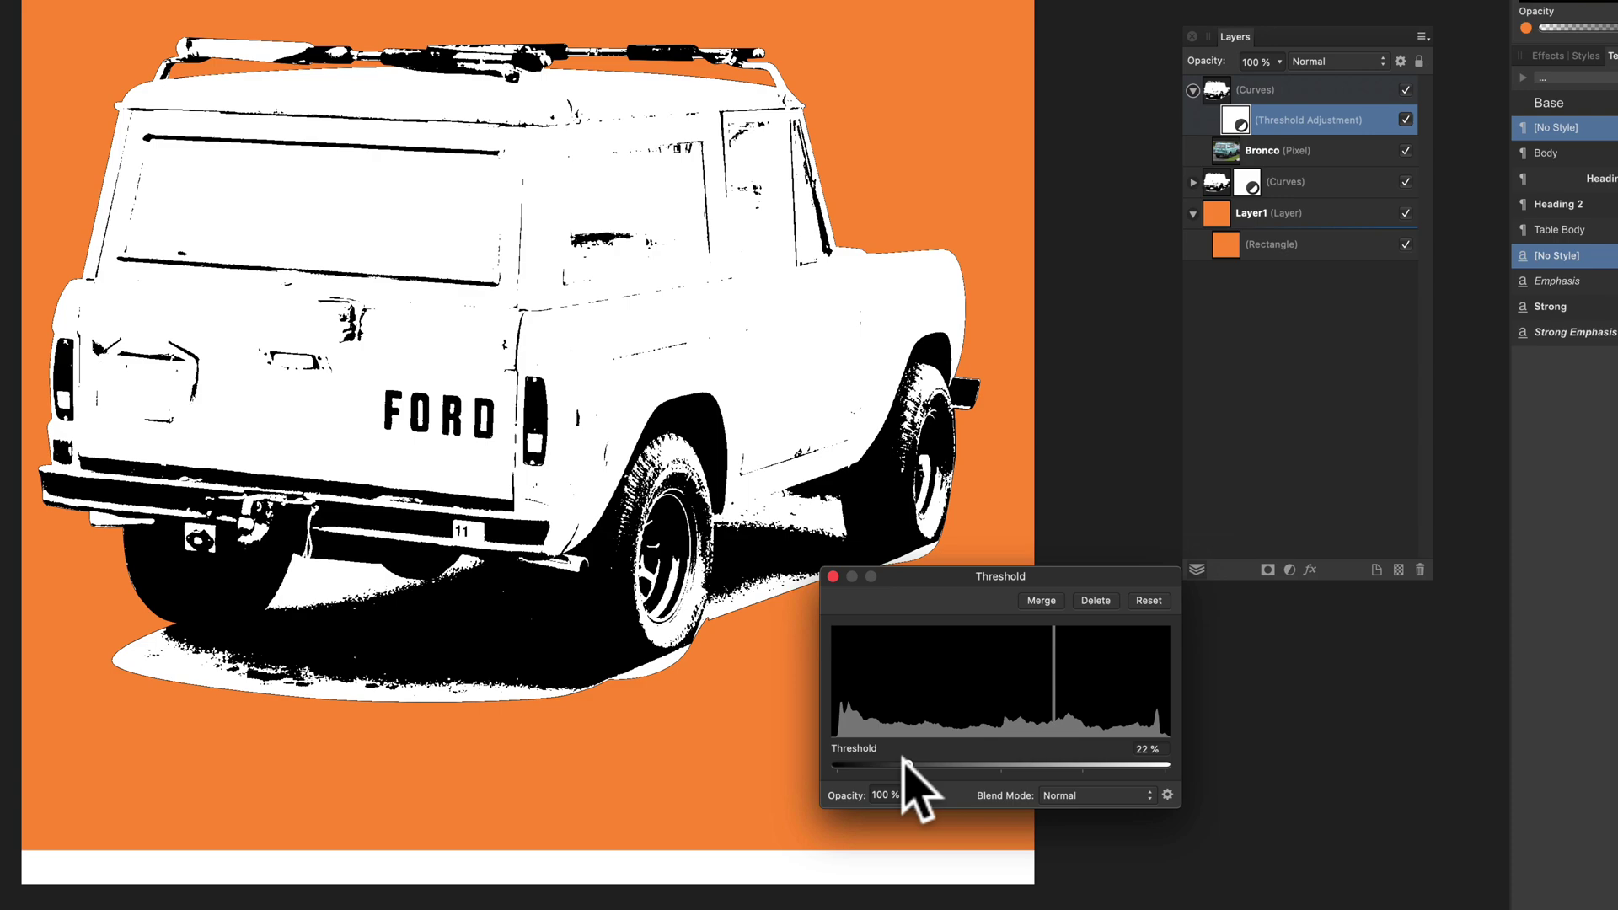
pyautogui.moveTo(909, 764); pyautogui.dragTo(1025, 764)
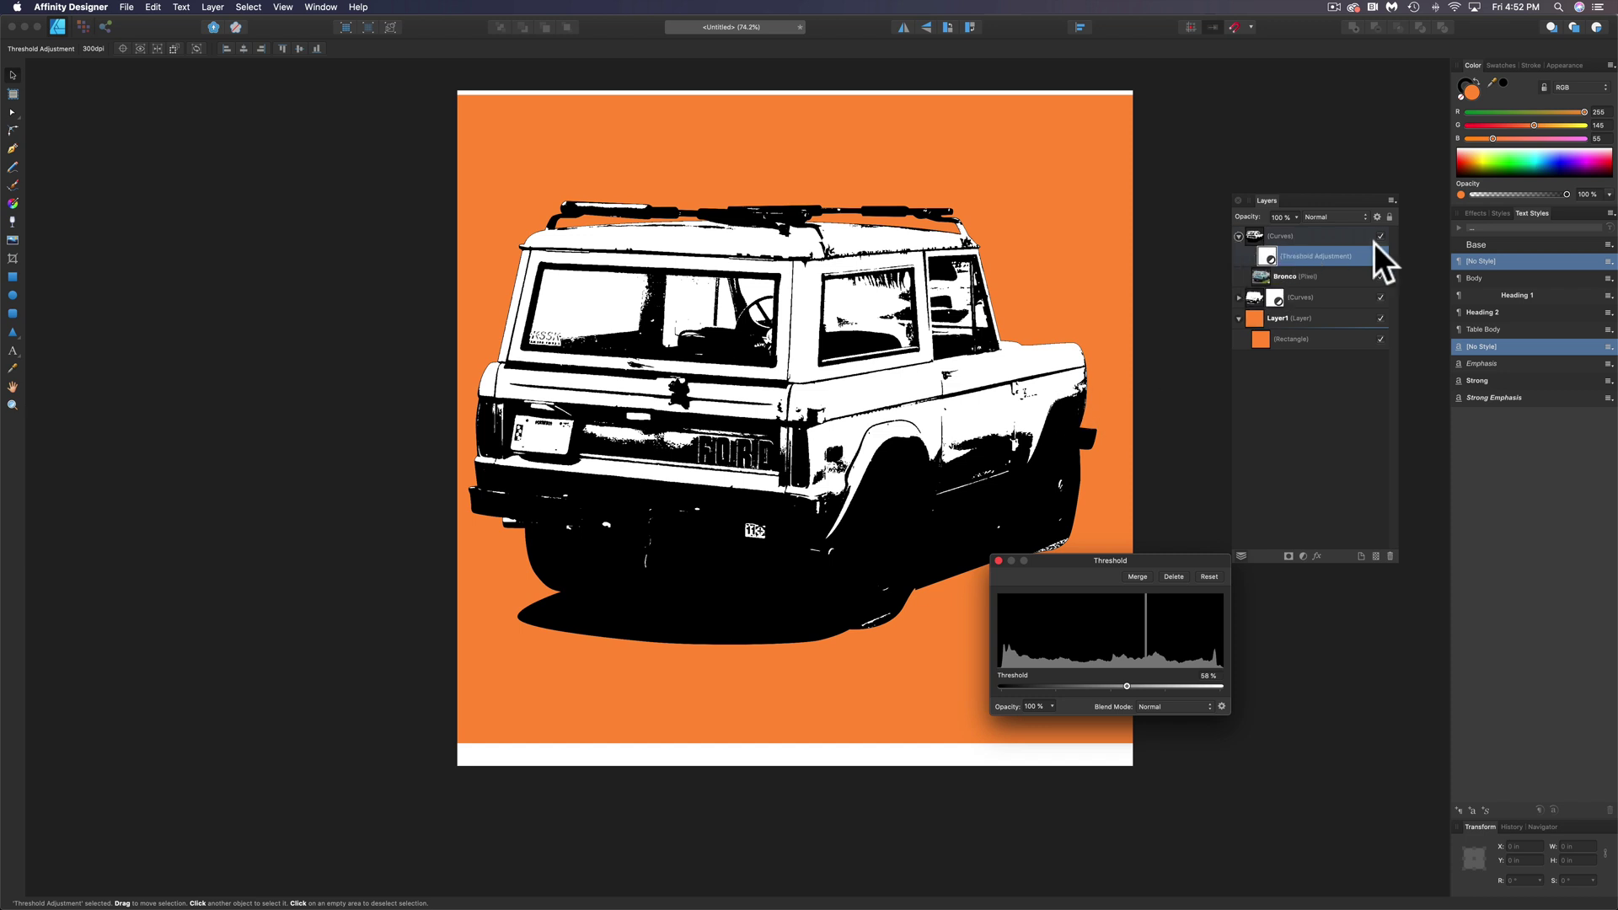
# Step: Collapse the top copy and toggle its visibility to compare against the 22% copy
pyautogui.click(1238, 236)
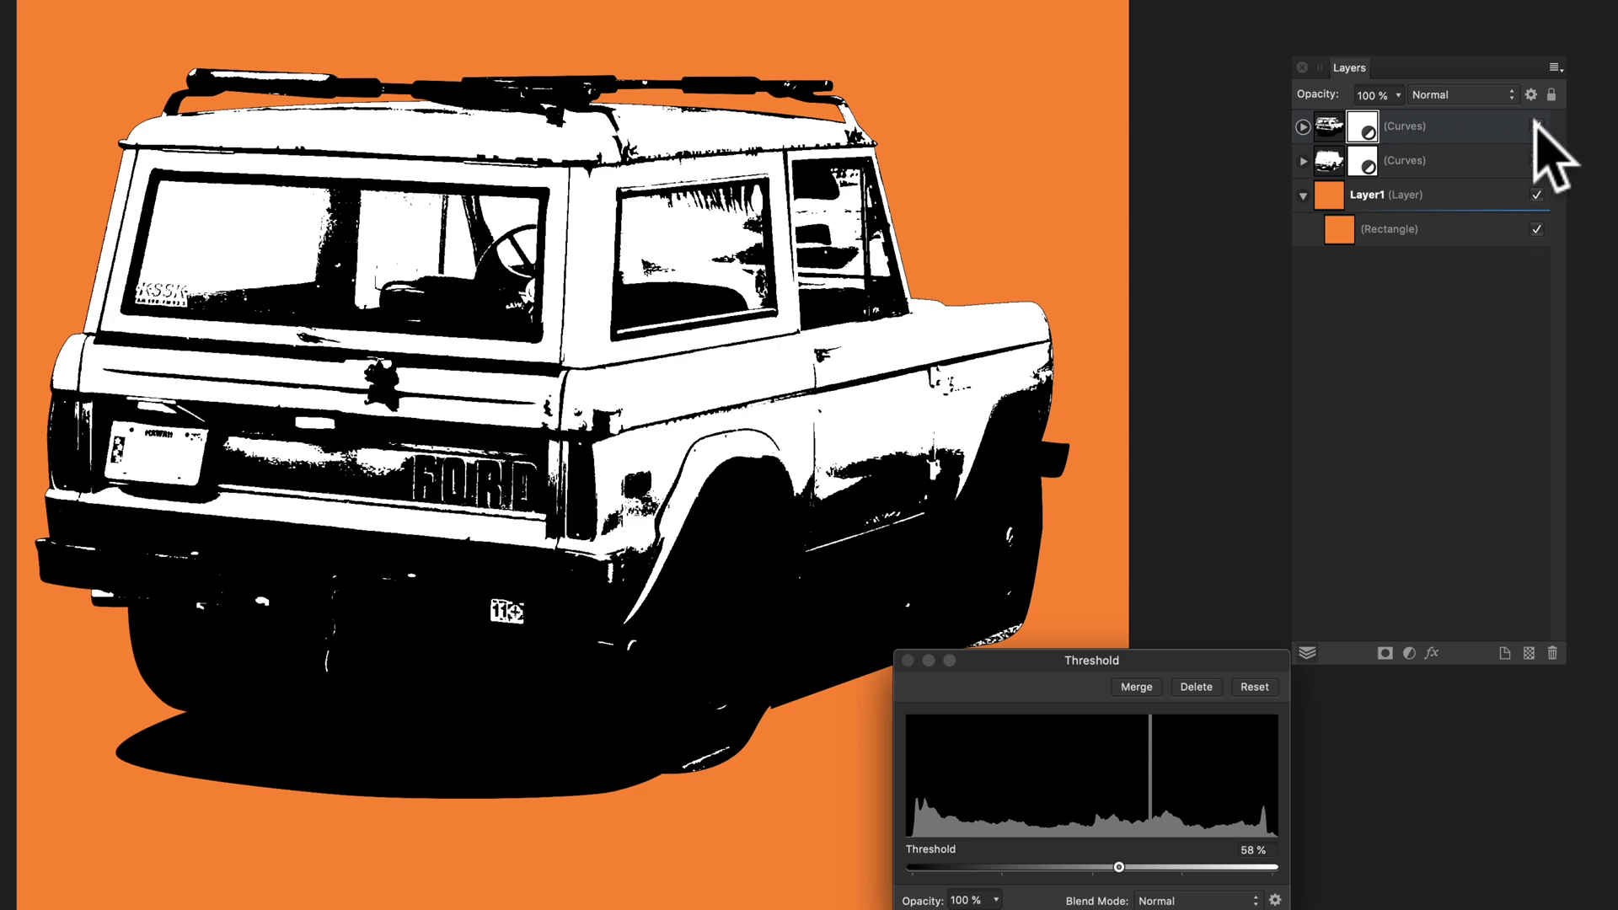
pyautogui.click(1534, 121)
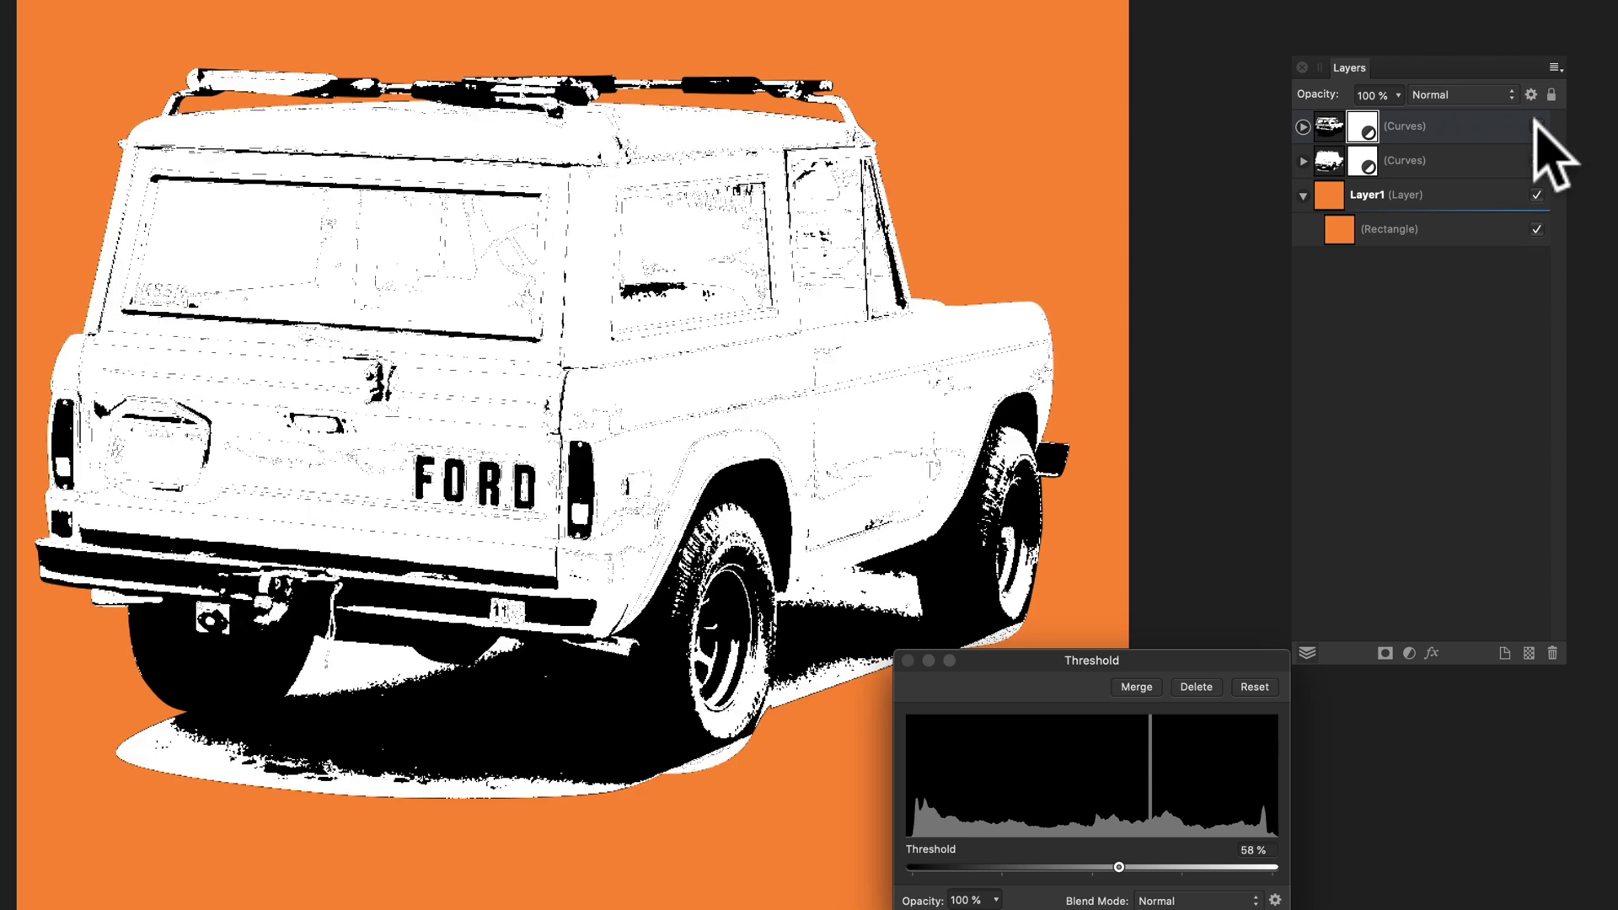
pyautogui.click(1535, 120)
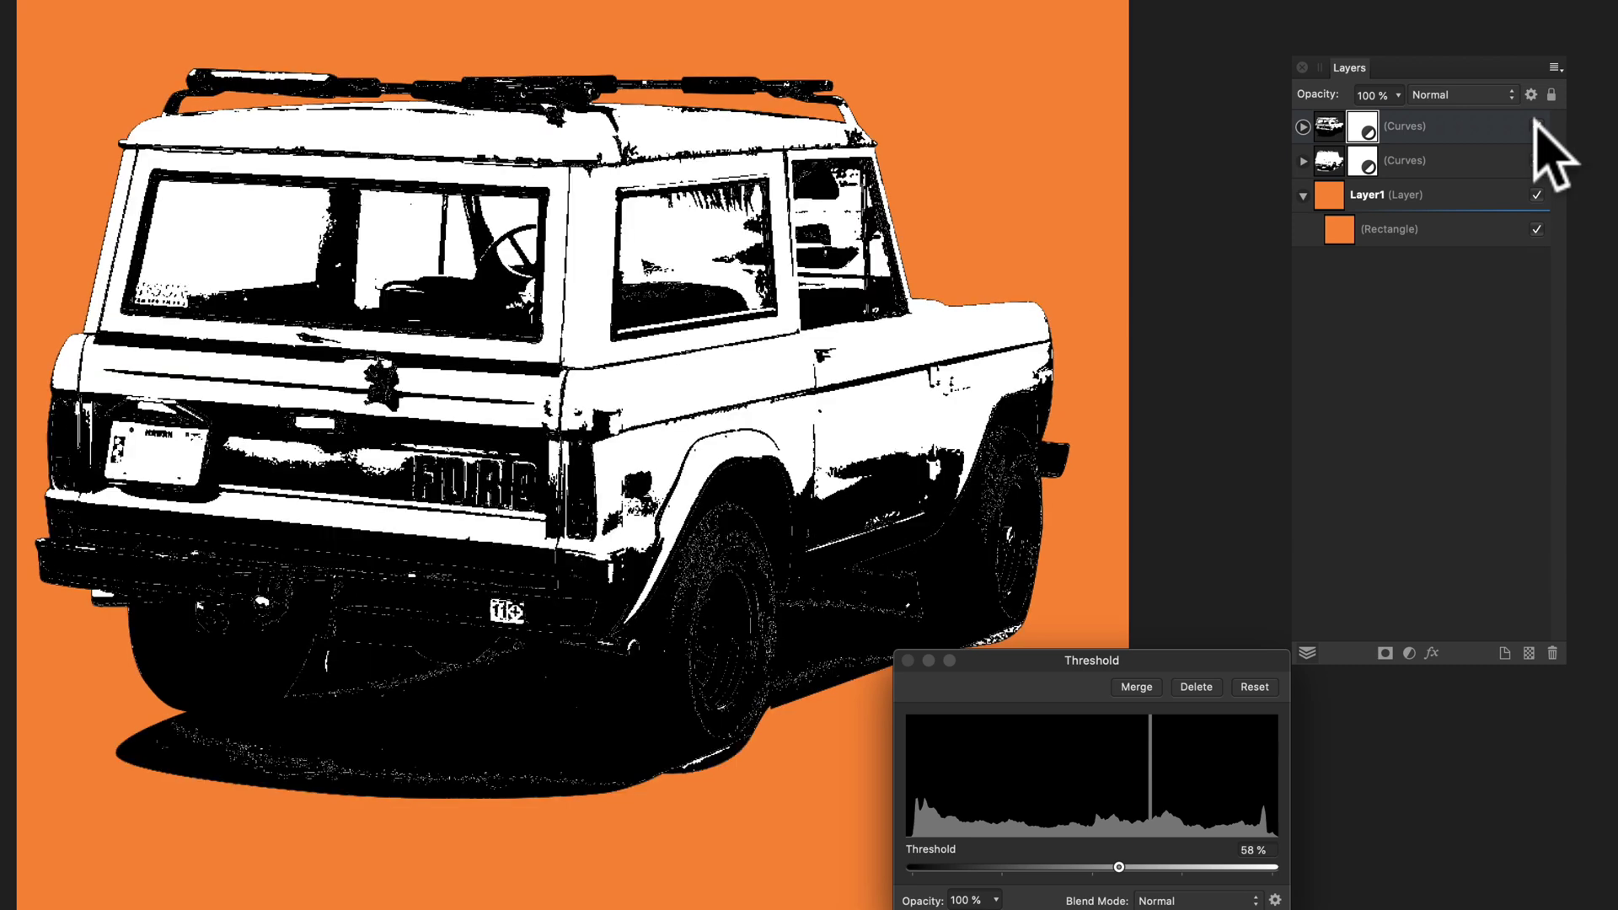
pyautogui.click(1535, 121)
pyautogui.click(1535, 121)
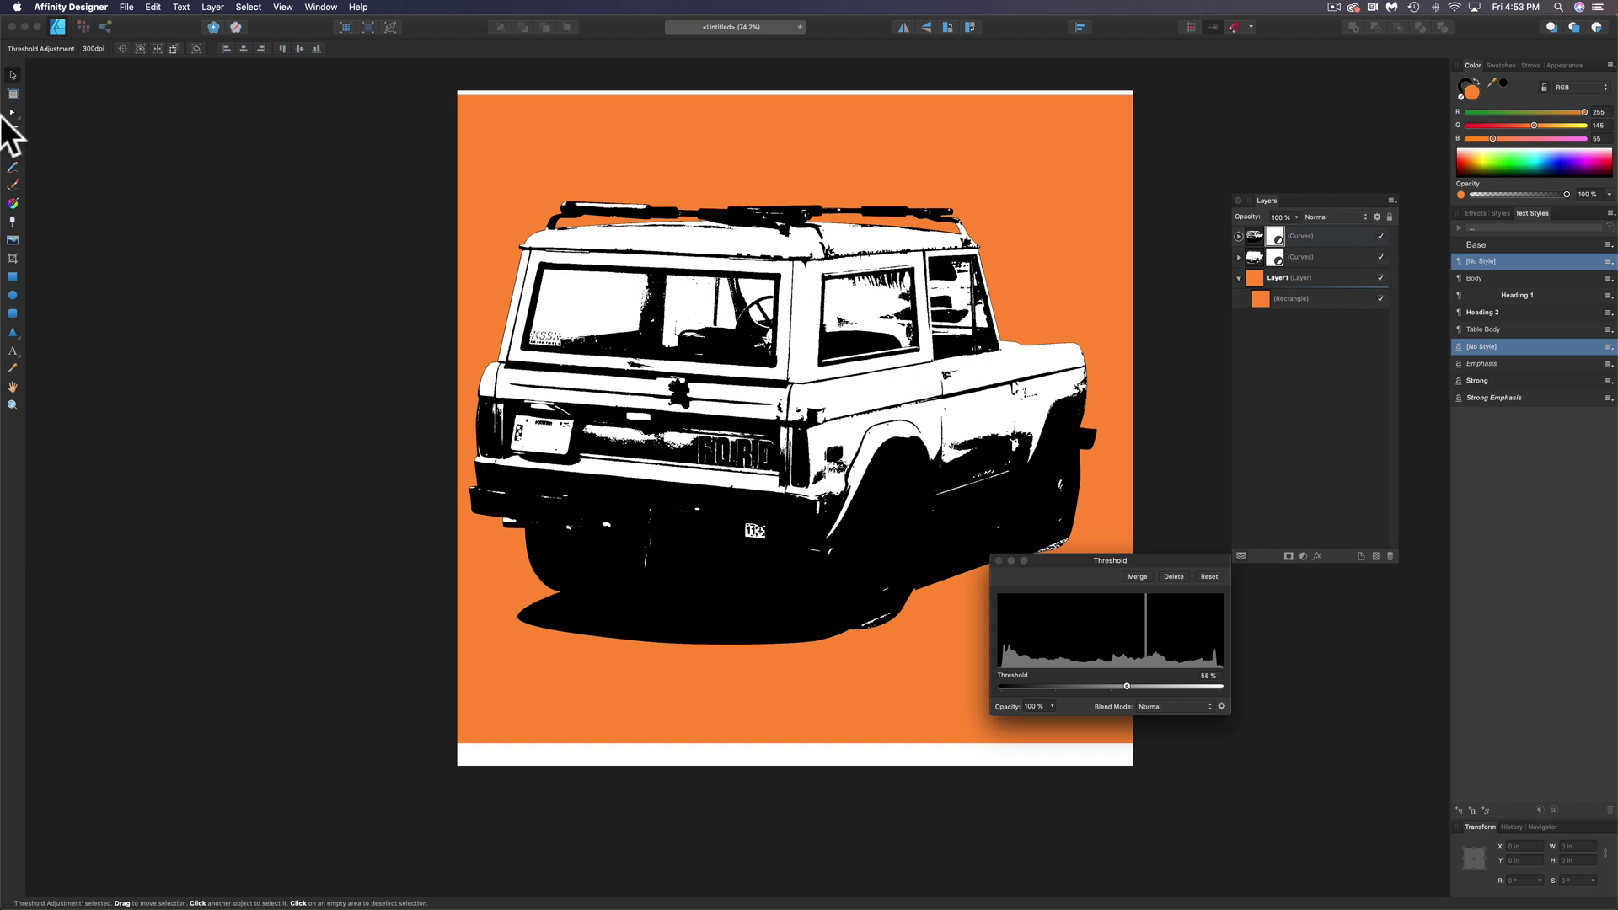
# Step: Trace the truck's roofline, rear side and bumper with the Pen tool, then duplicate the Curves layer
pyautogui.click(12, 148)
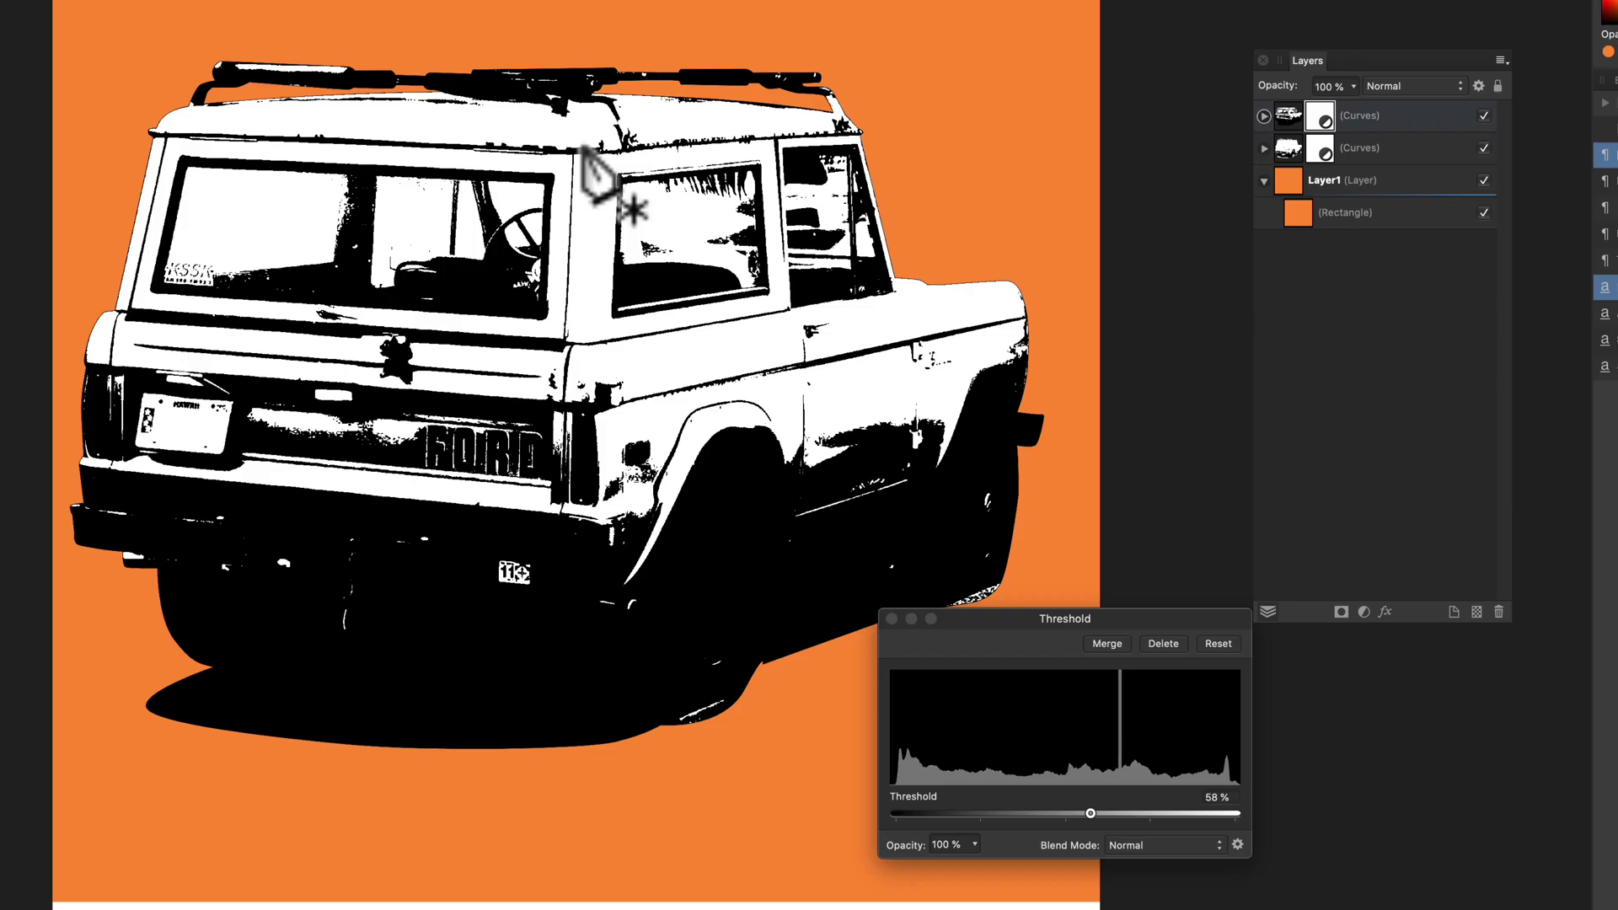
pyautogui.click(800, 252)
pyautogui.click(509, 241)
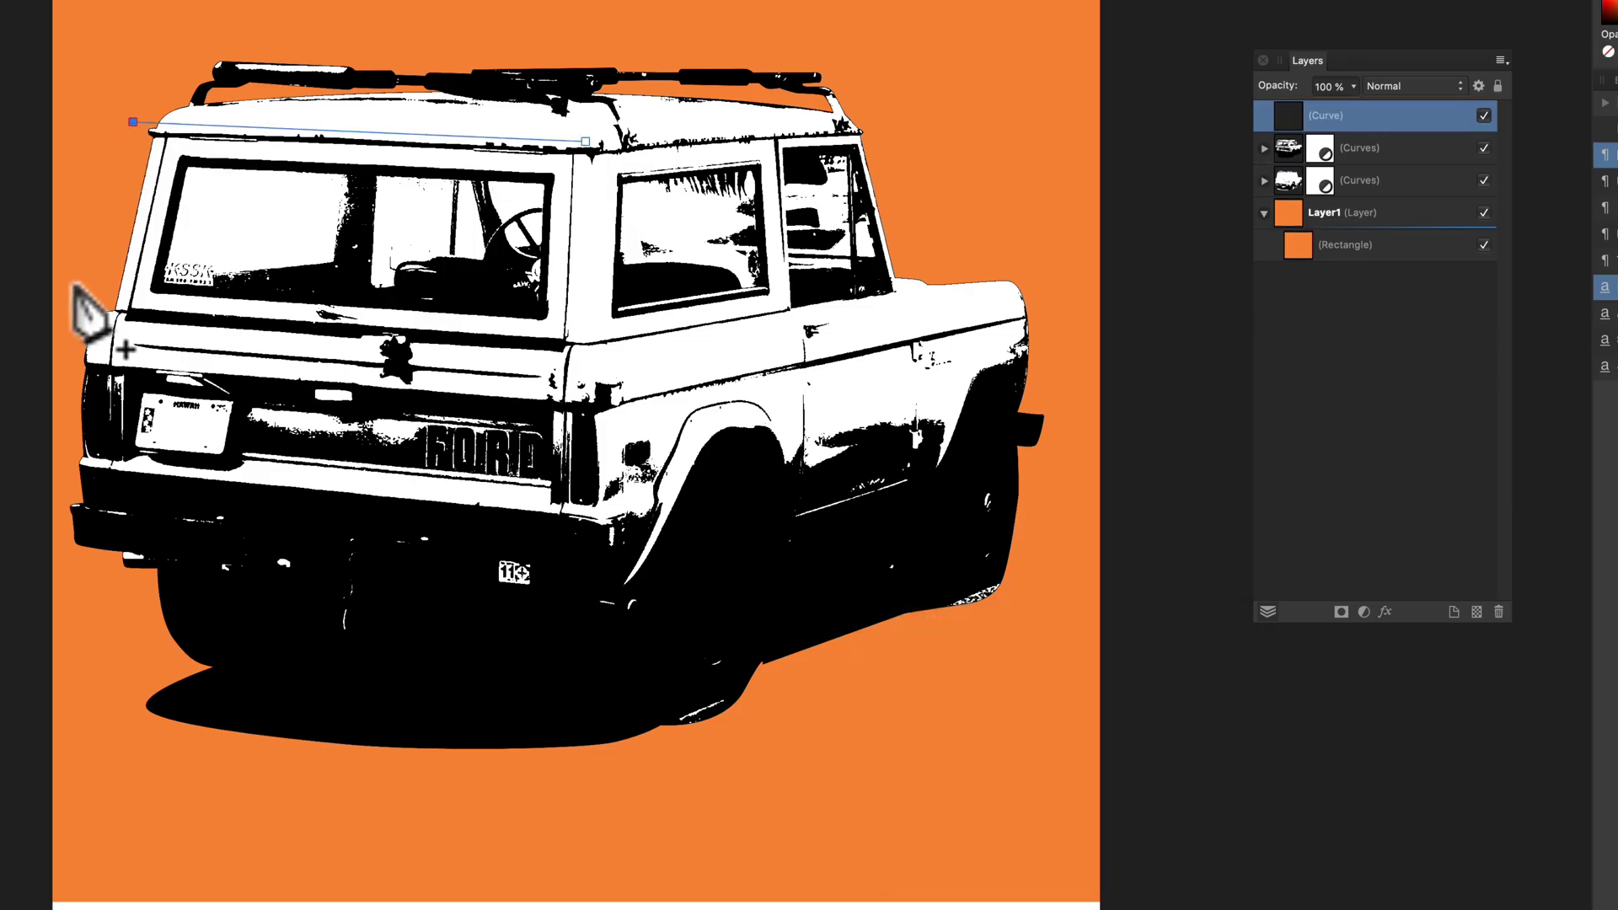
pyautogui.click(69, 343)
pyautogui.click(73, 480)
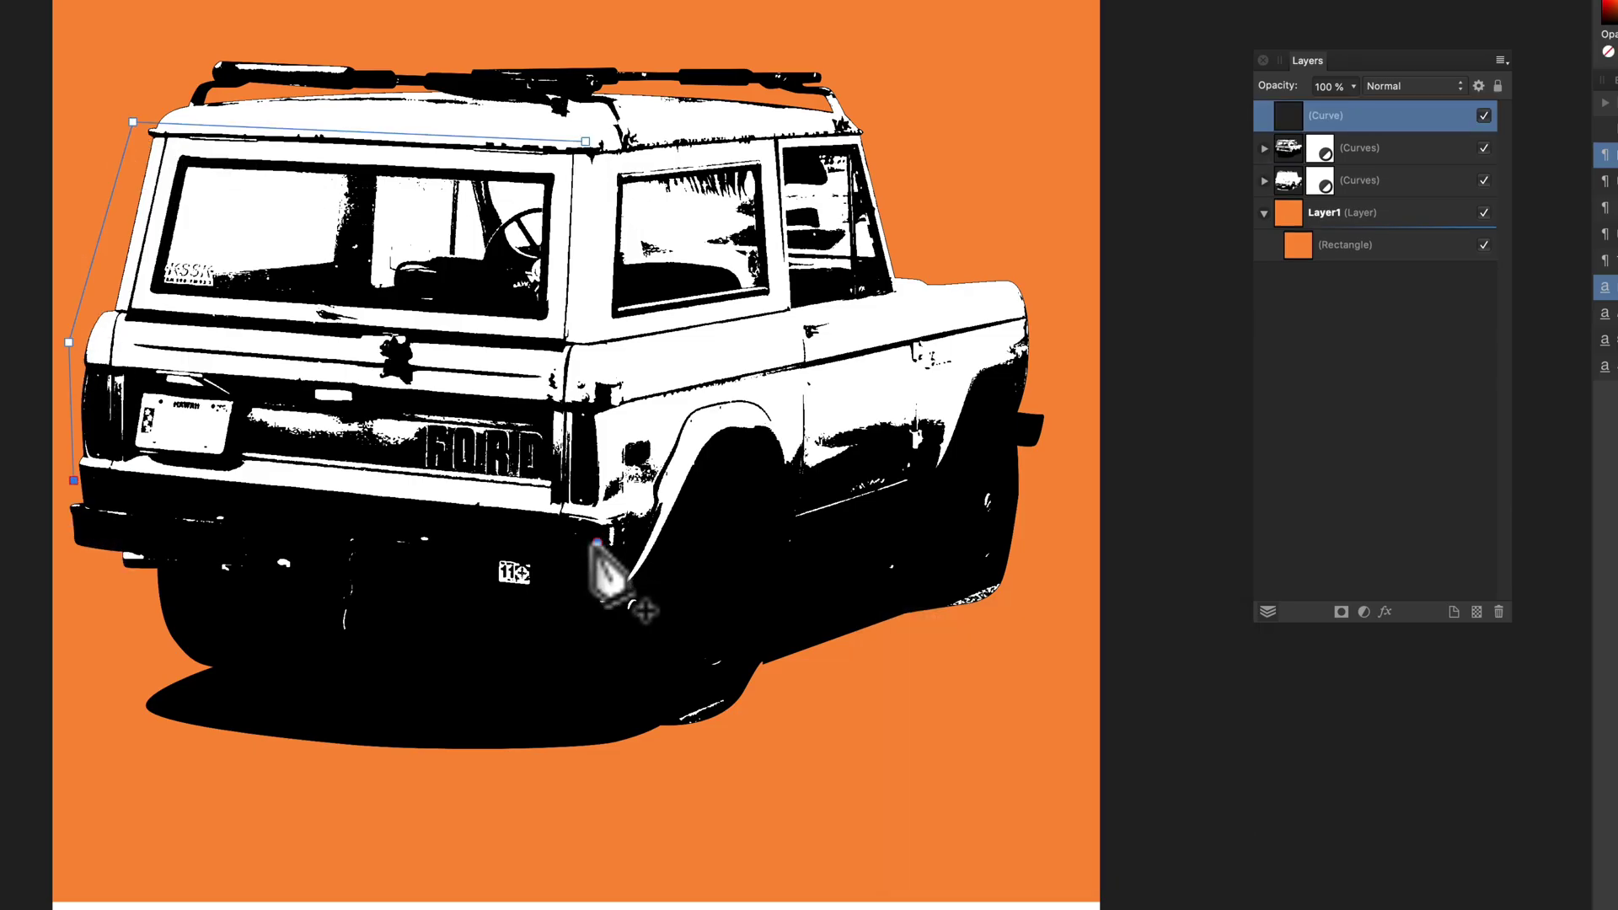
pyautogui.moveTo(597, 542); pyautogui.dragTo(604, 493)
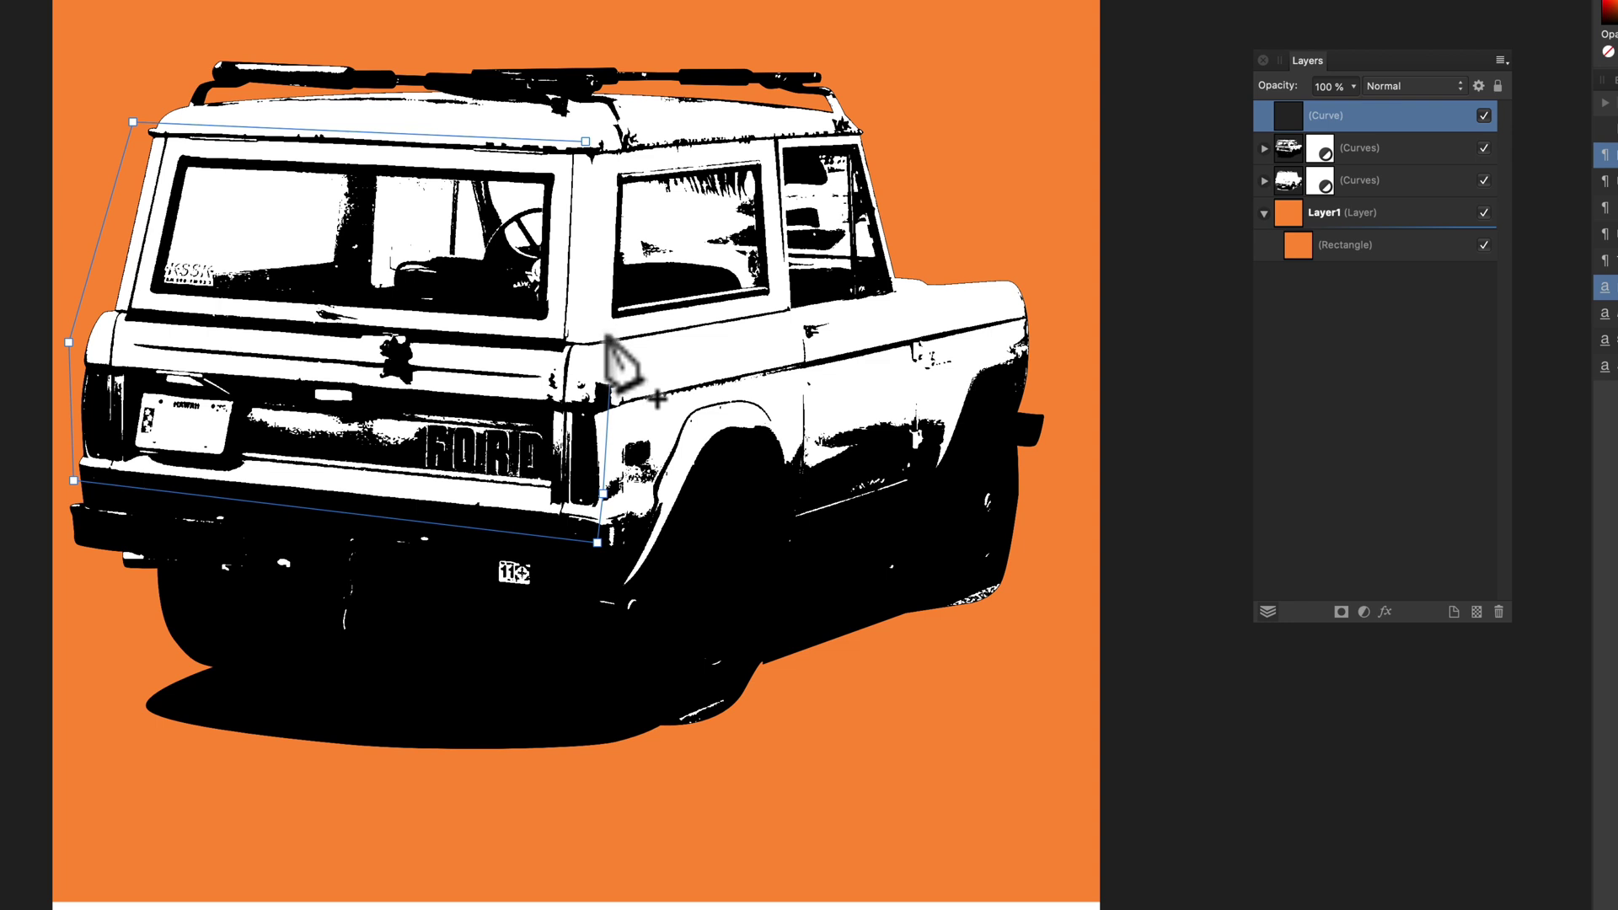
pyautogui.moveTo(610, 367); pyautogui.dragTo(662, 347)
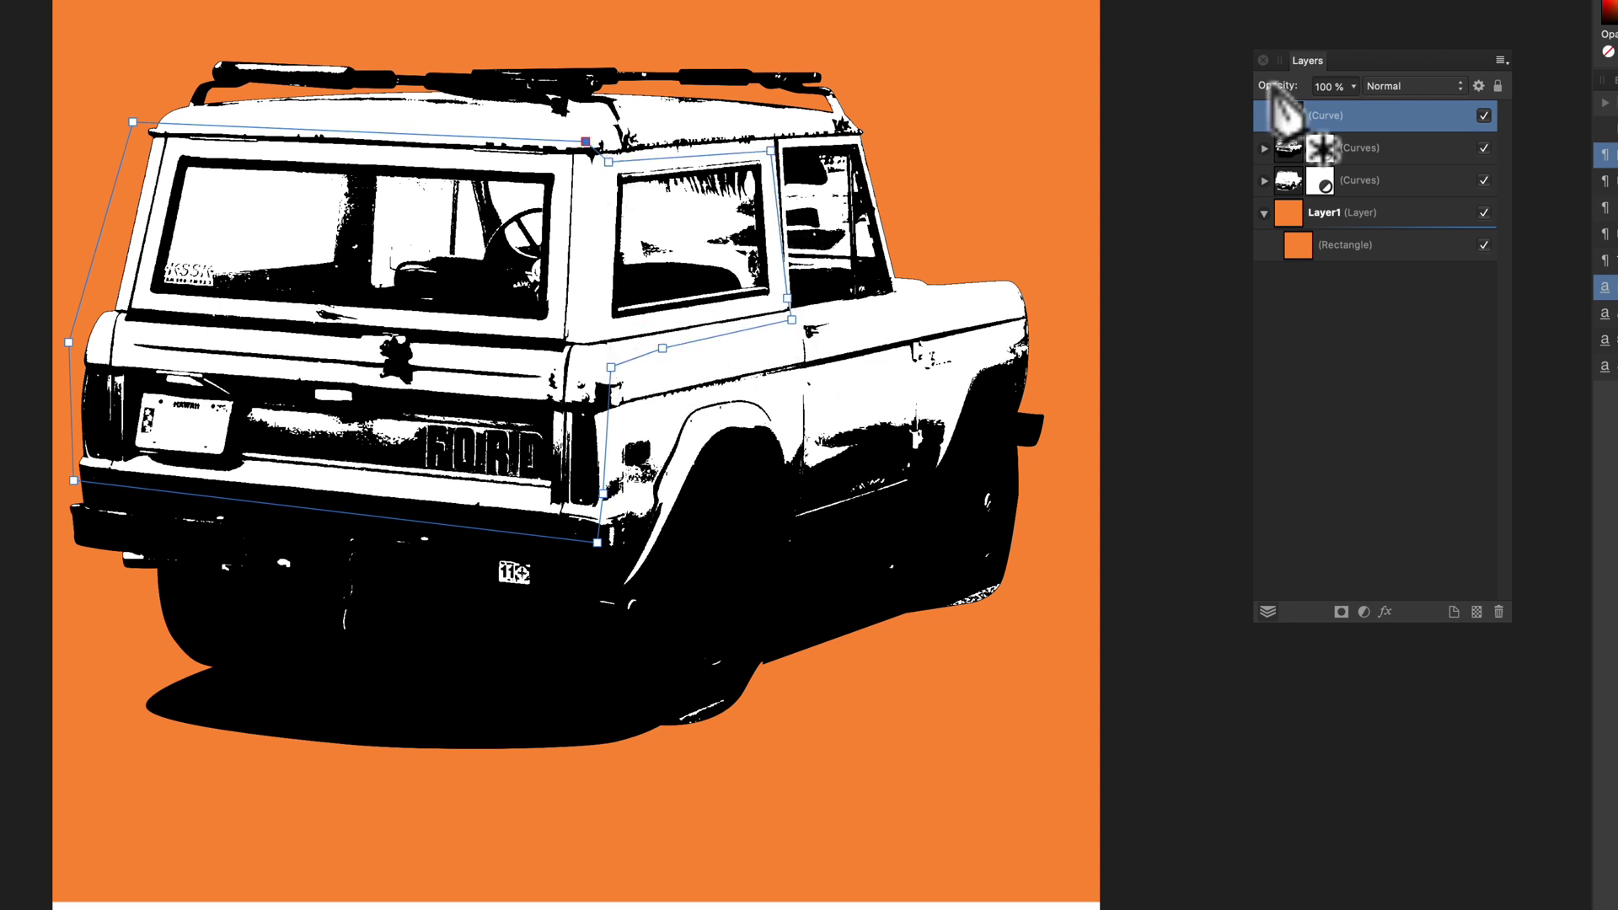
pyautogui.moveTo(1327, 150); pyautogui.dragTo(1431, 676)
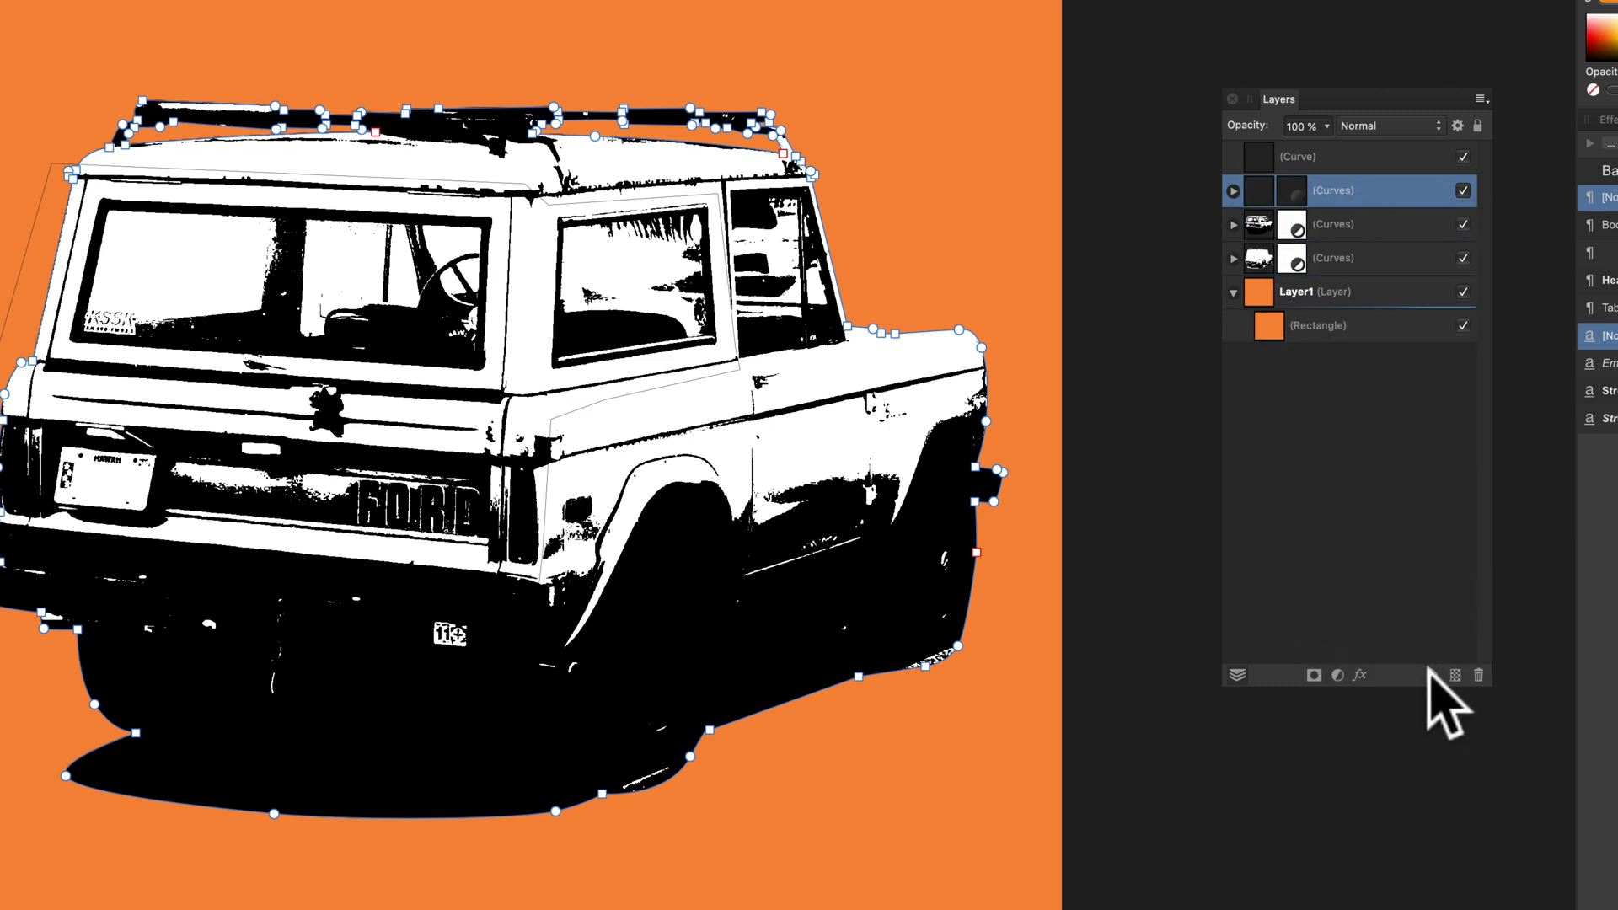
# Step: Clip a truck copy inside the rear outline, reorder it, and hide the top and bottom truck layers
pyautogui.click(1463, 191)
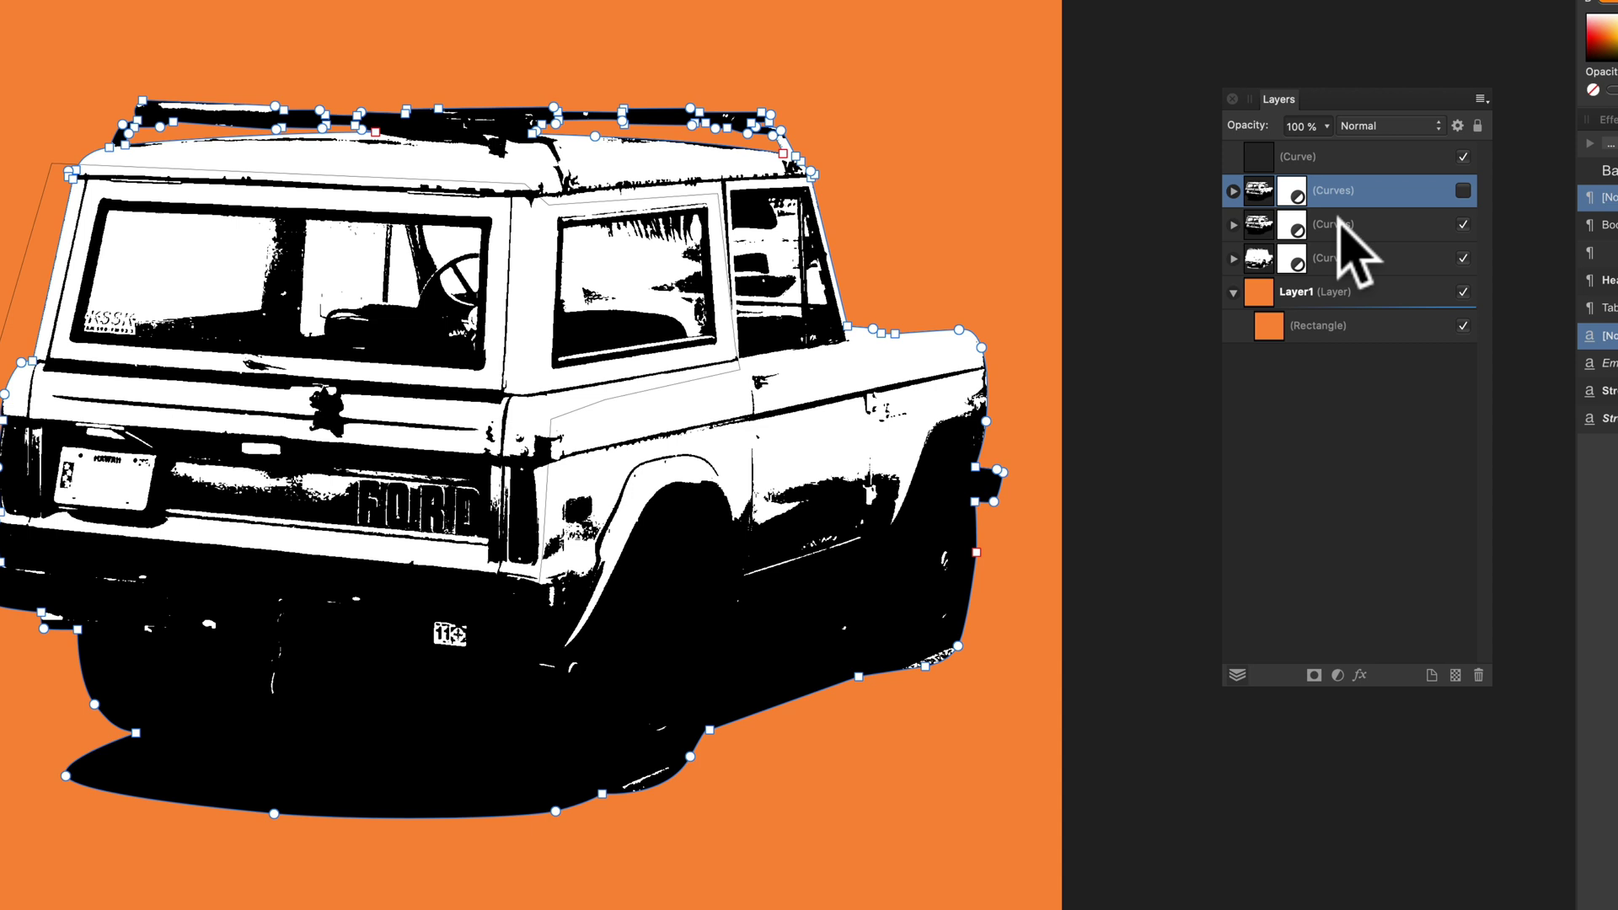
pyautogui.moveTo(1325, 219); pyautogui.dragTo(1288, 164)
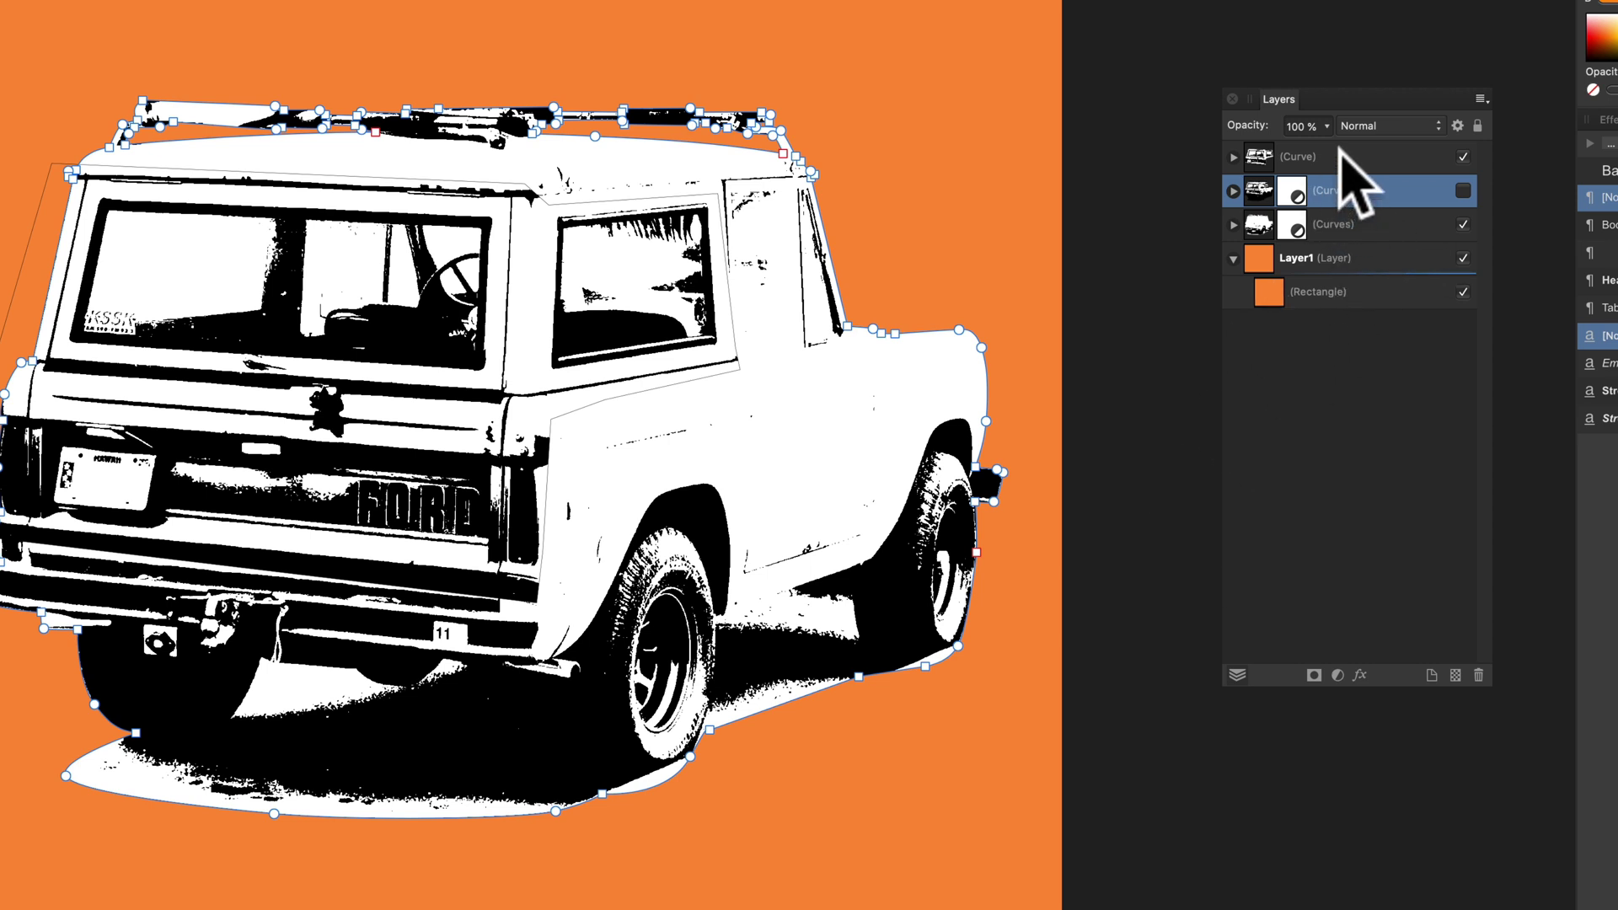
pyautogui.moveTo(1335, 152); pyautogui.dragTo(1291, 212)
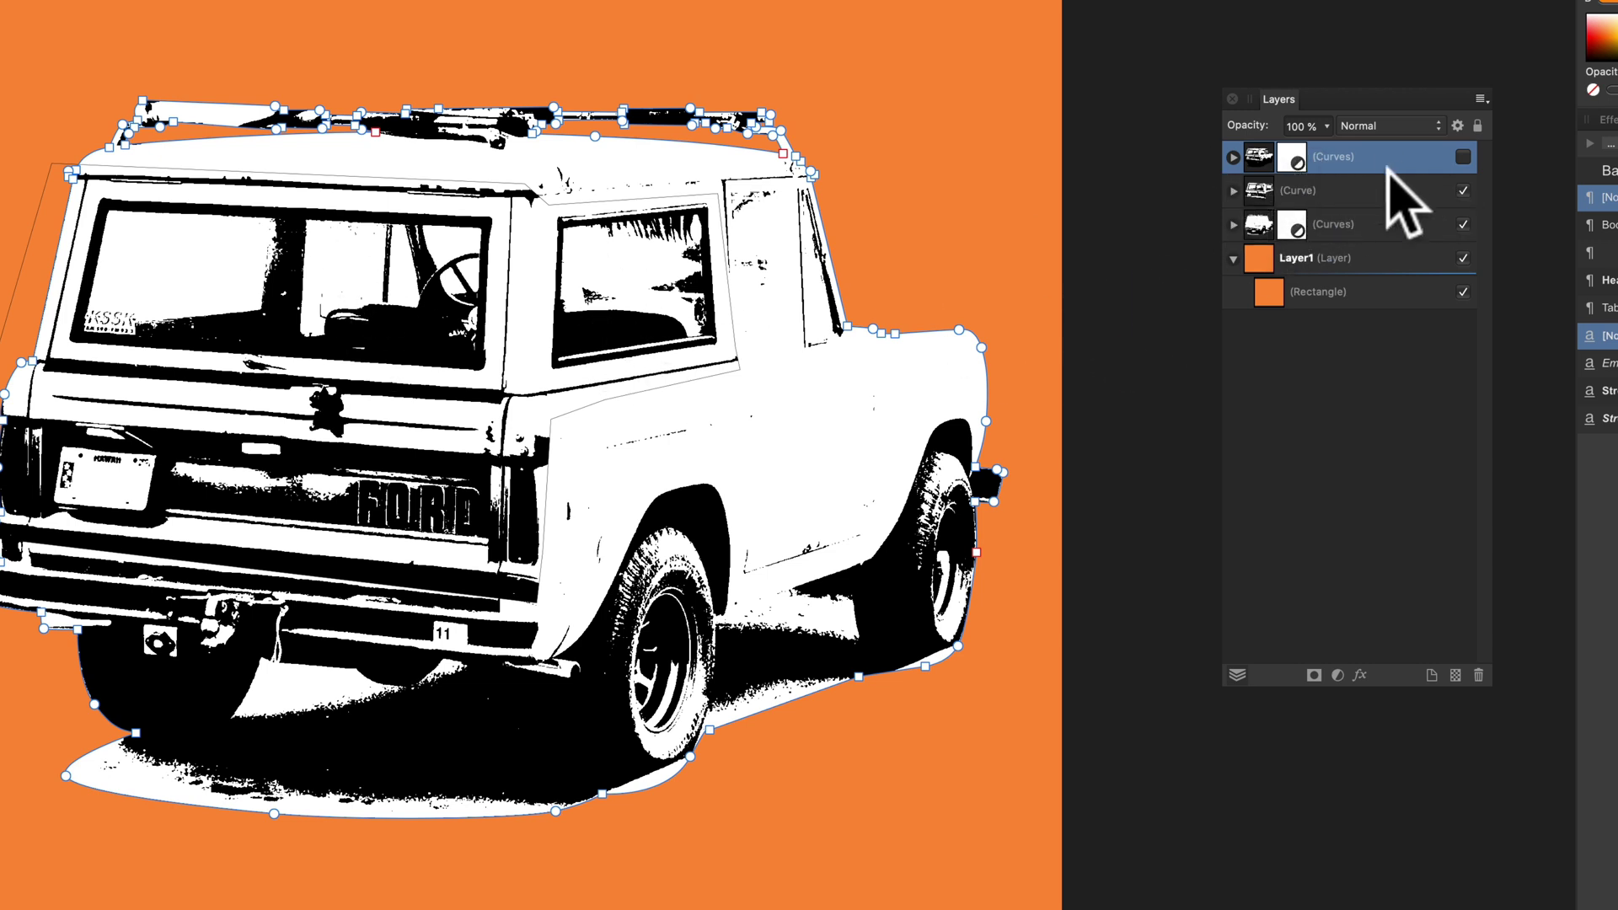
pyautogui.click(1463, 224)
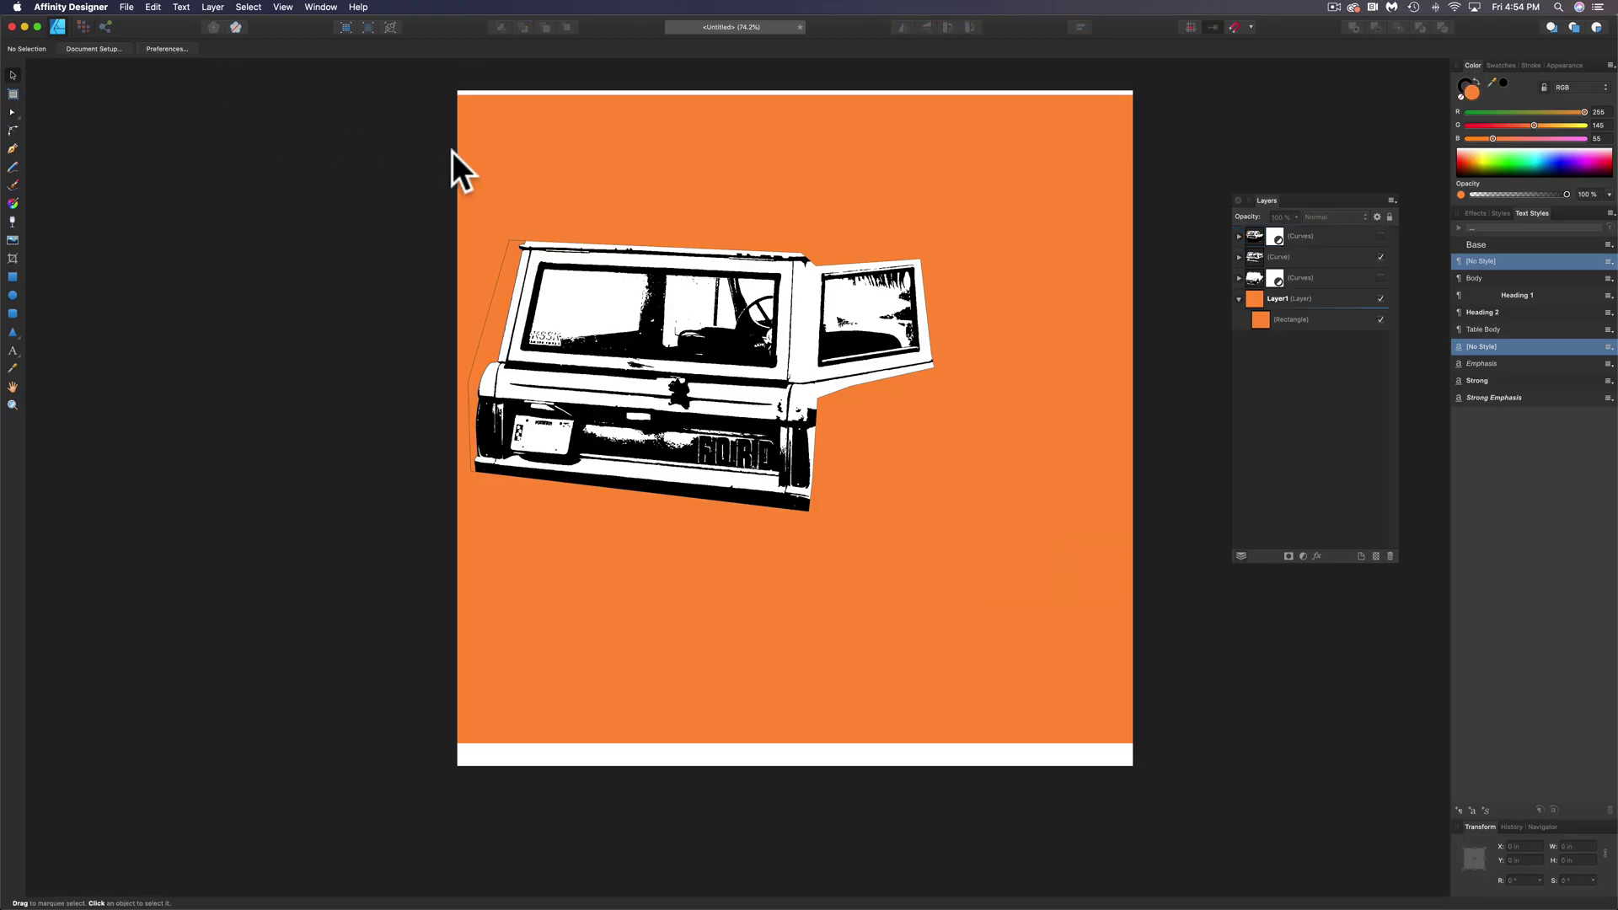
# Step: Compare the bottom truck and clipped rear layers, then show and select the top truck layer
pyautogui.click(1380, 276)
pyautogui.click(1380, 257)
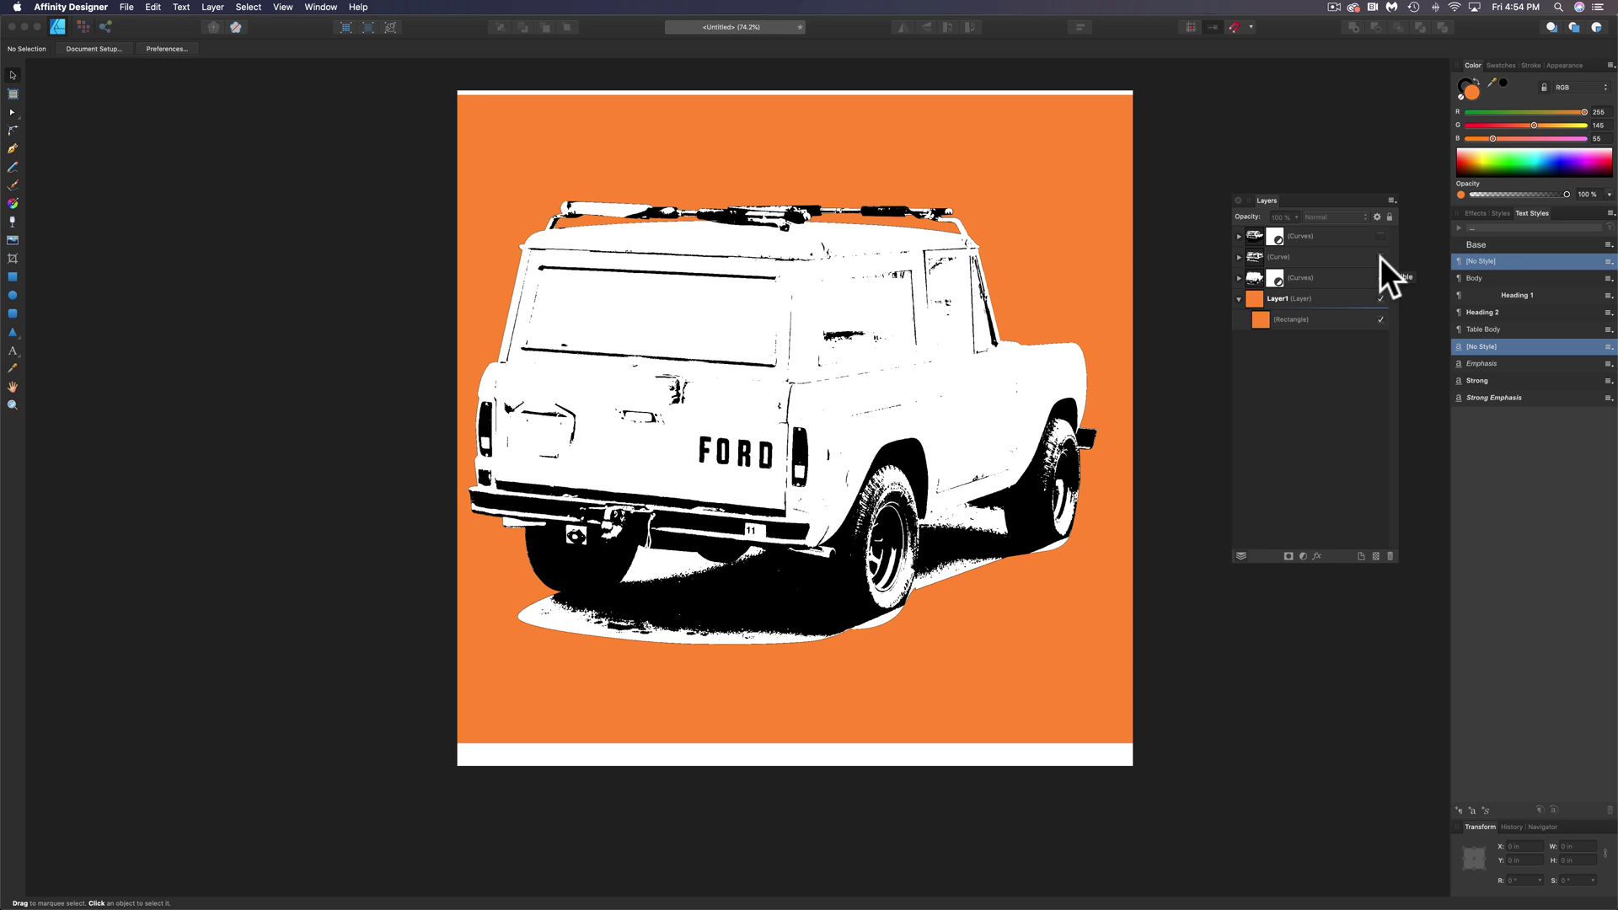
pyautogui.click(1381, 256)
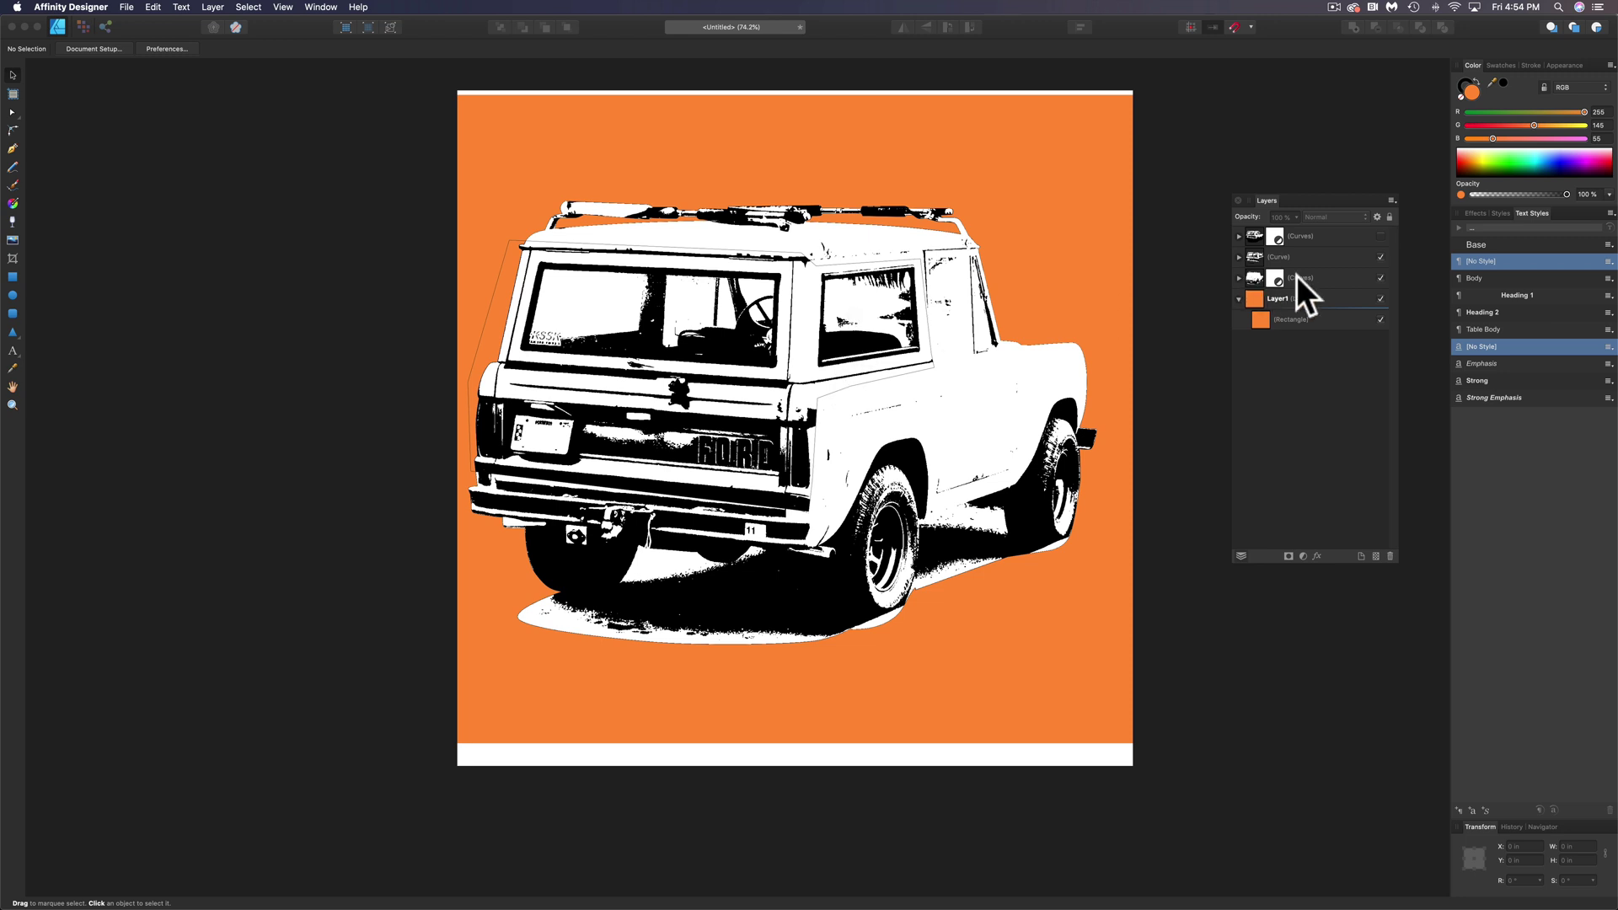
pyautogui.click(1381, 277)
pyautogui.click(1382, 278)
pyautogui.click(1345, 236)
pyautogui.click(1381, 236)
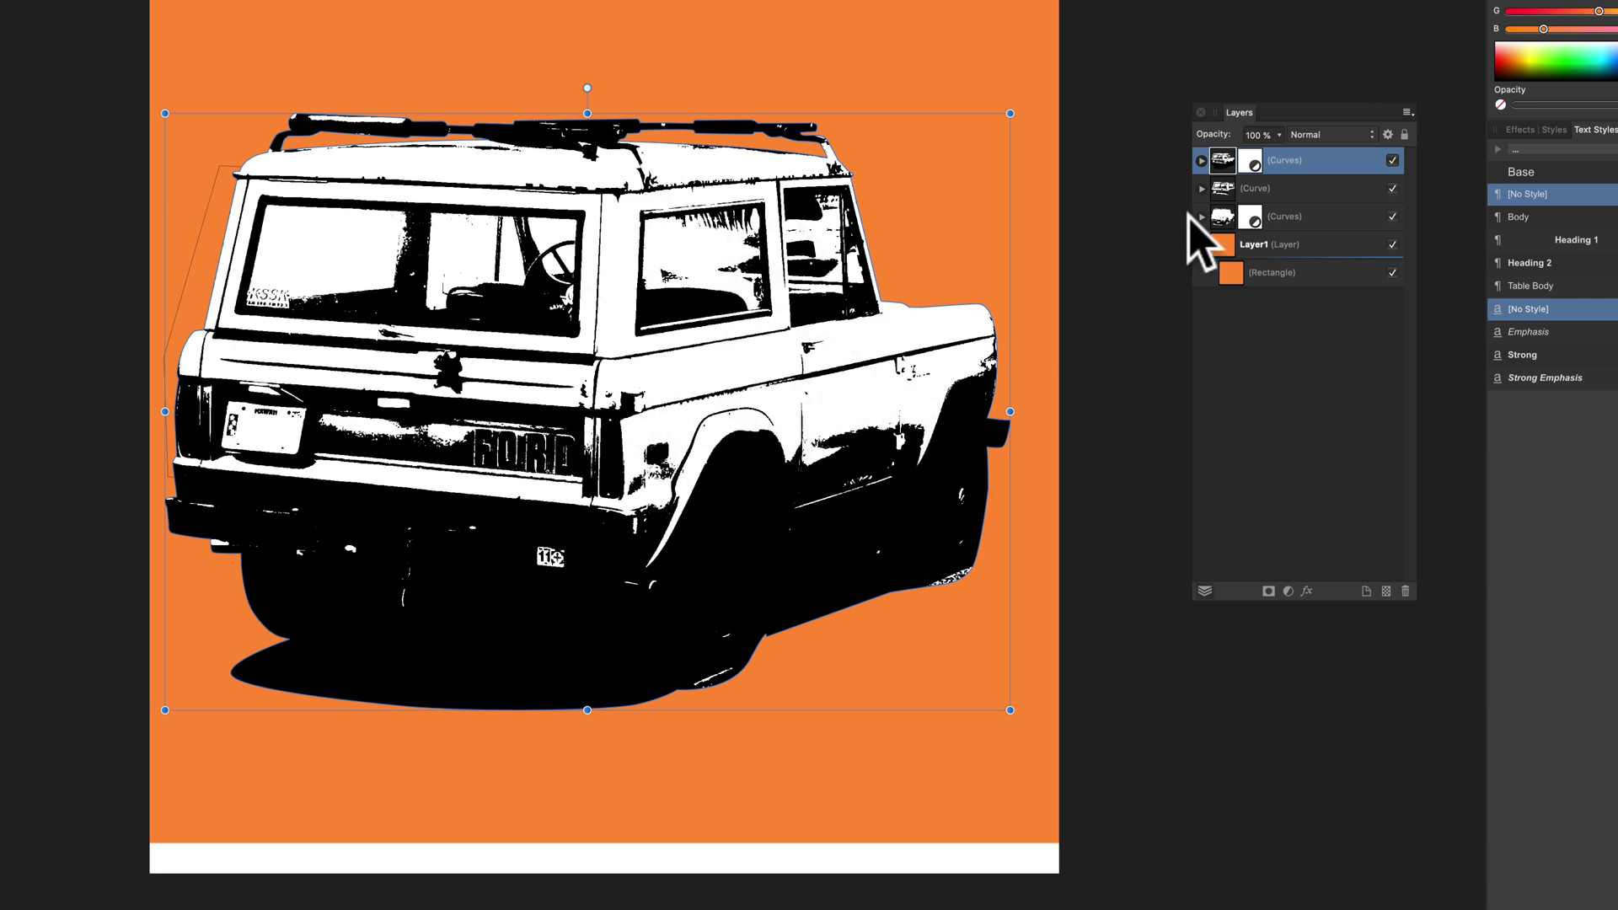
# Step: Lower the top truck layer's opacity to 61% and reopen its Threshold settings
pyautogui.click(1277, 135)
pyautogui.moveTo(1275, 153); pyautogui.dragTo(1222, 153)
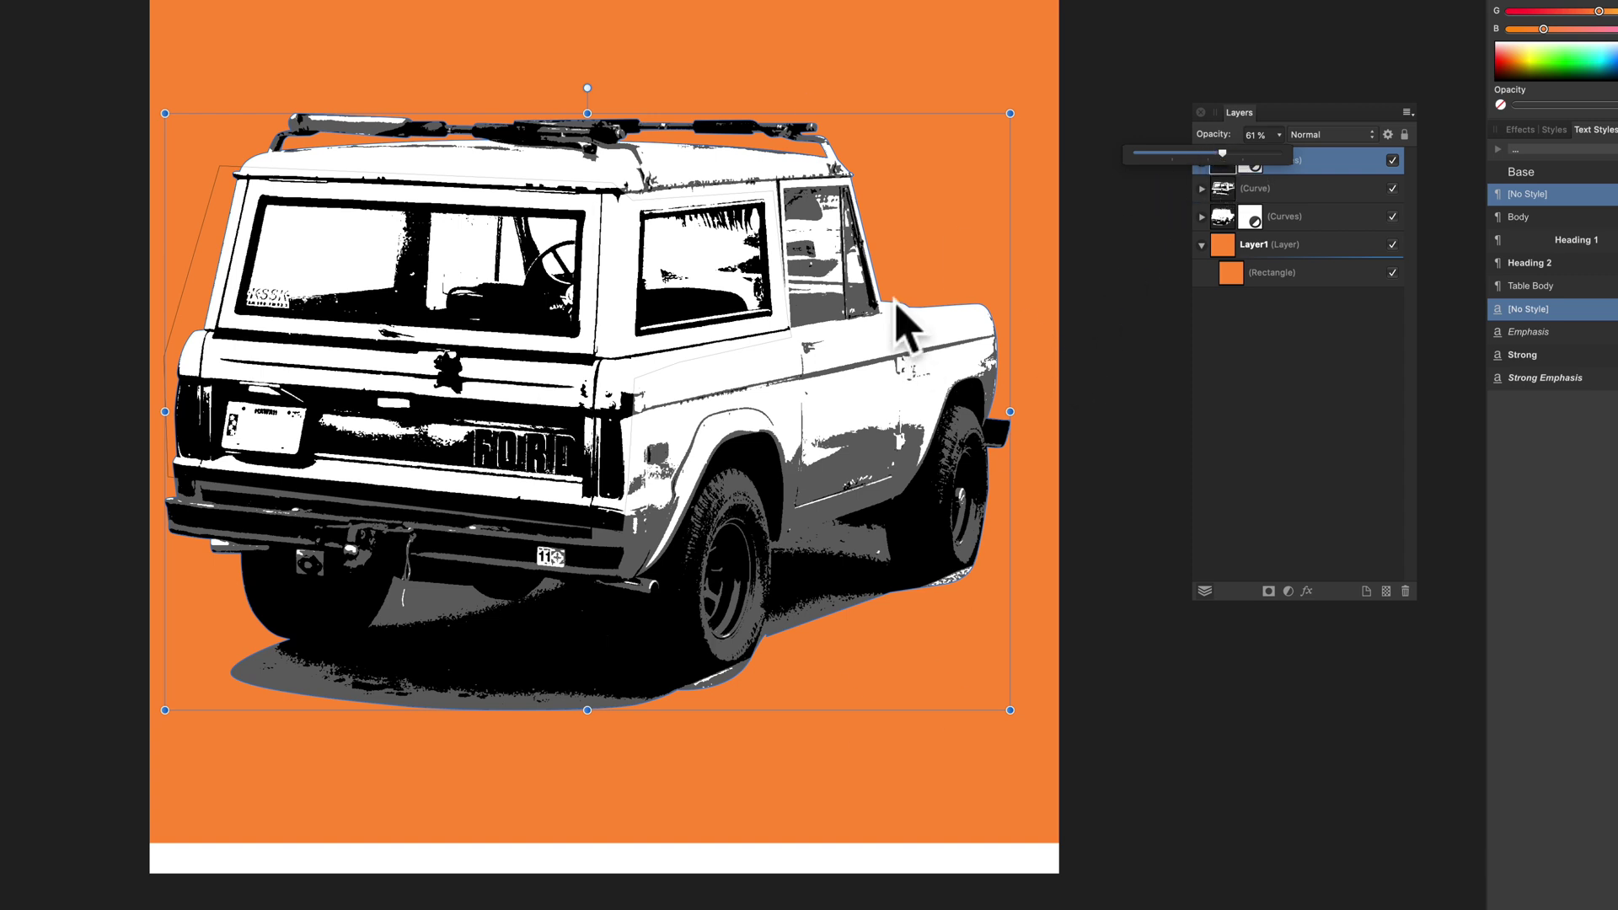
pyautogui.moveTo(1220, 152); pyautogui.dragTo(1225, 153)
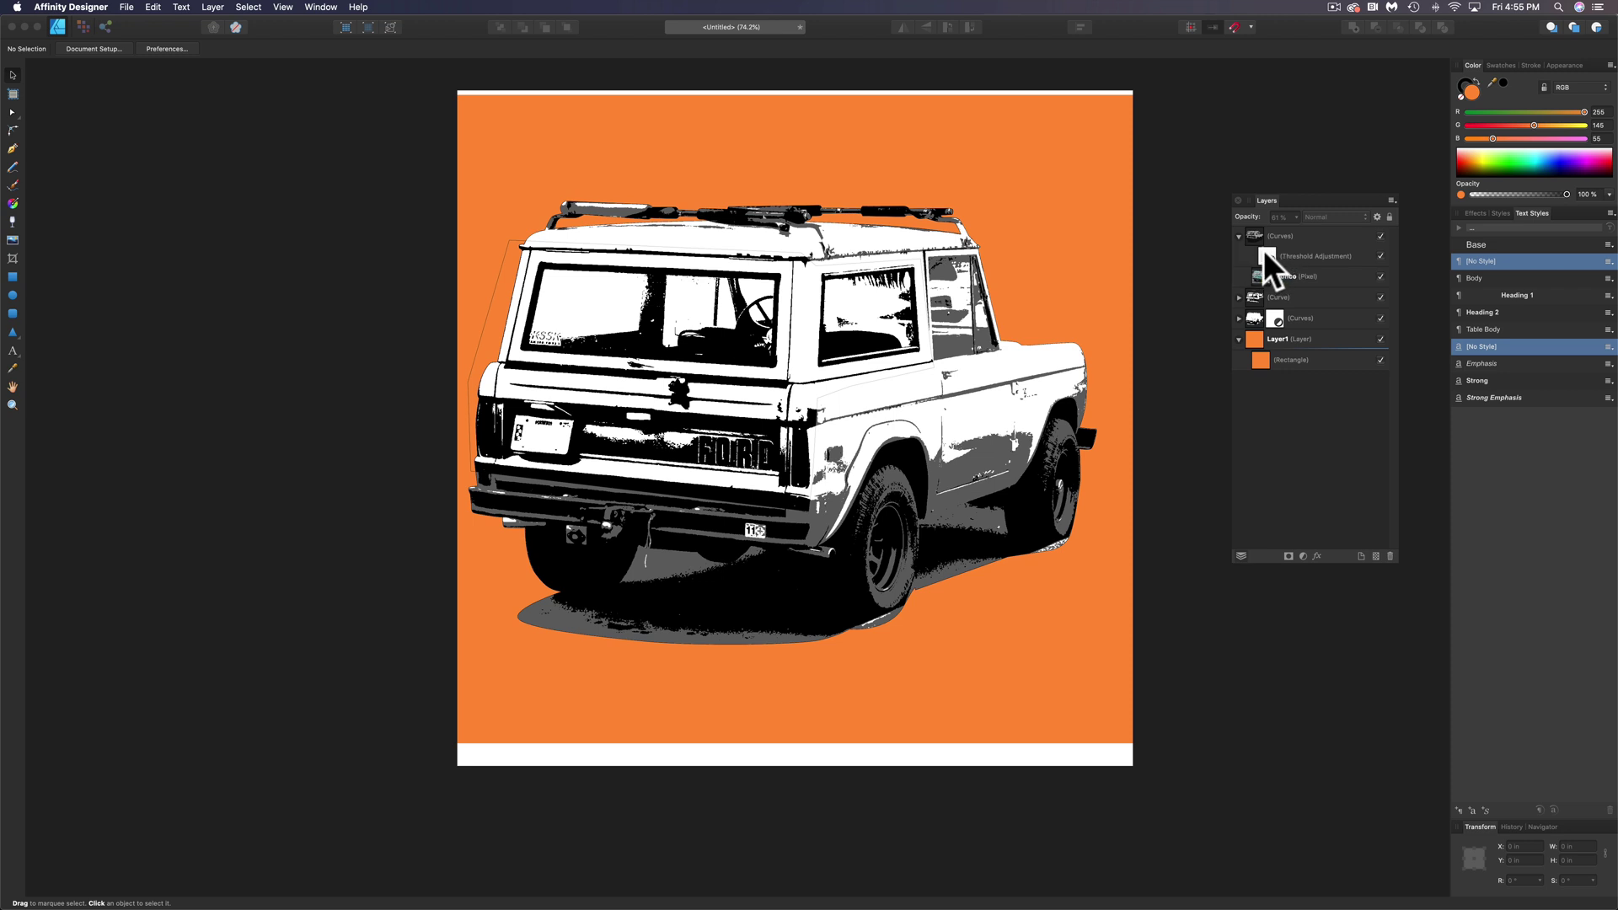
pyautogui.doubleClick(1263, 251)
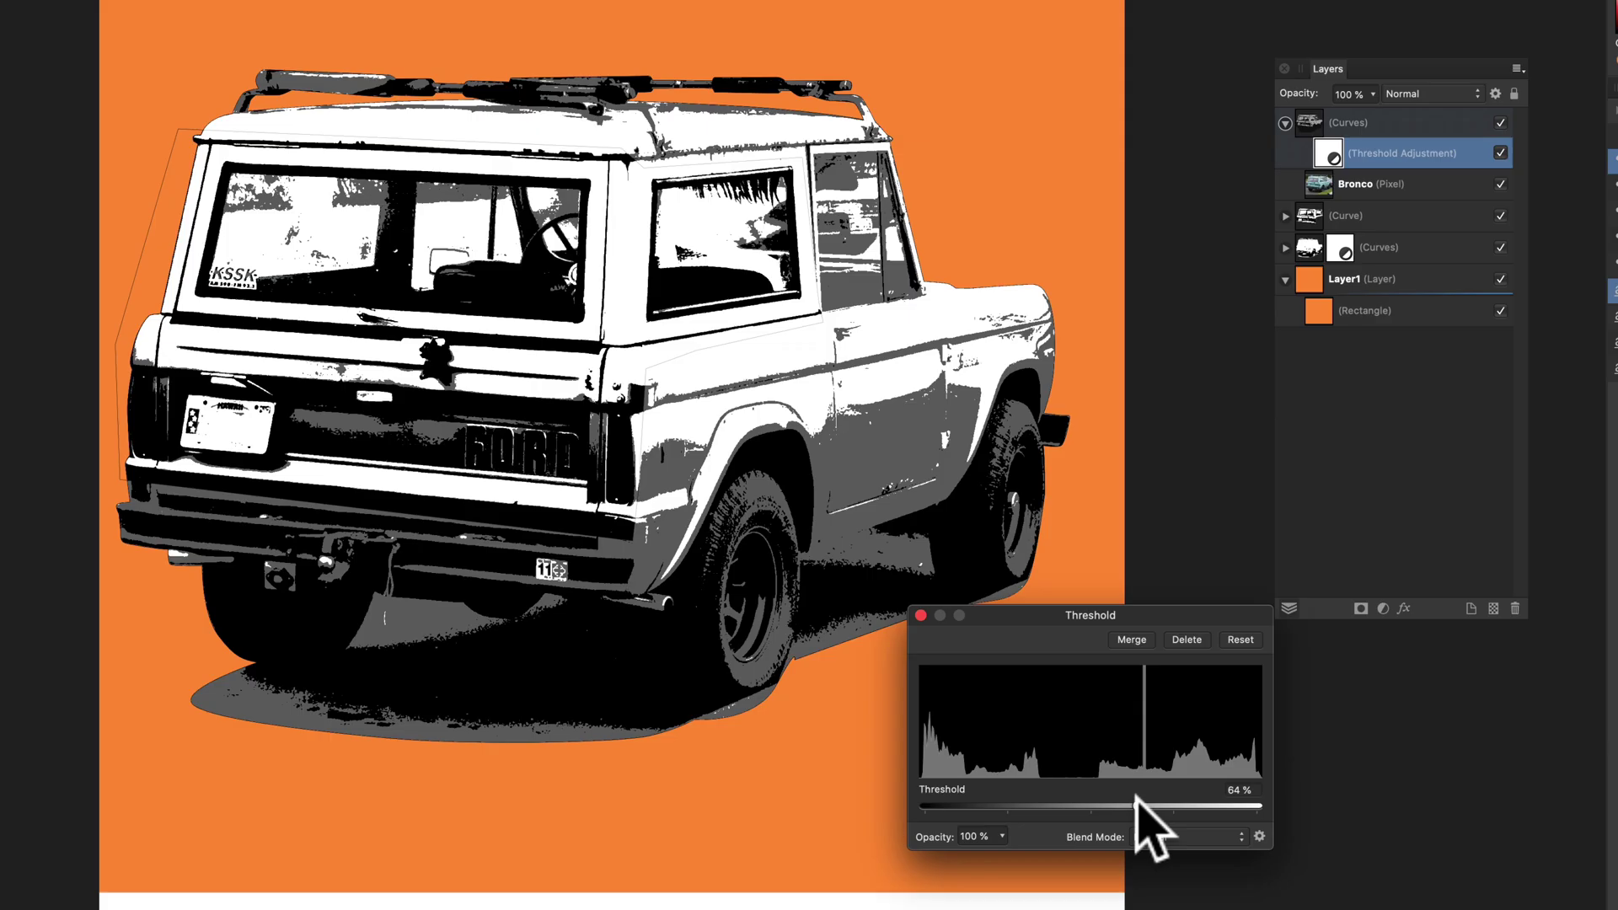
# Step: Raise the top truck copy's Threshold from 58% to 65% and close the Threshold settings
pyautogui.moveTo(1126, 680); pyautogui.dragTo(1143, 683)
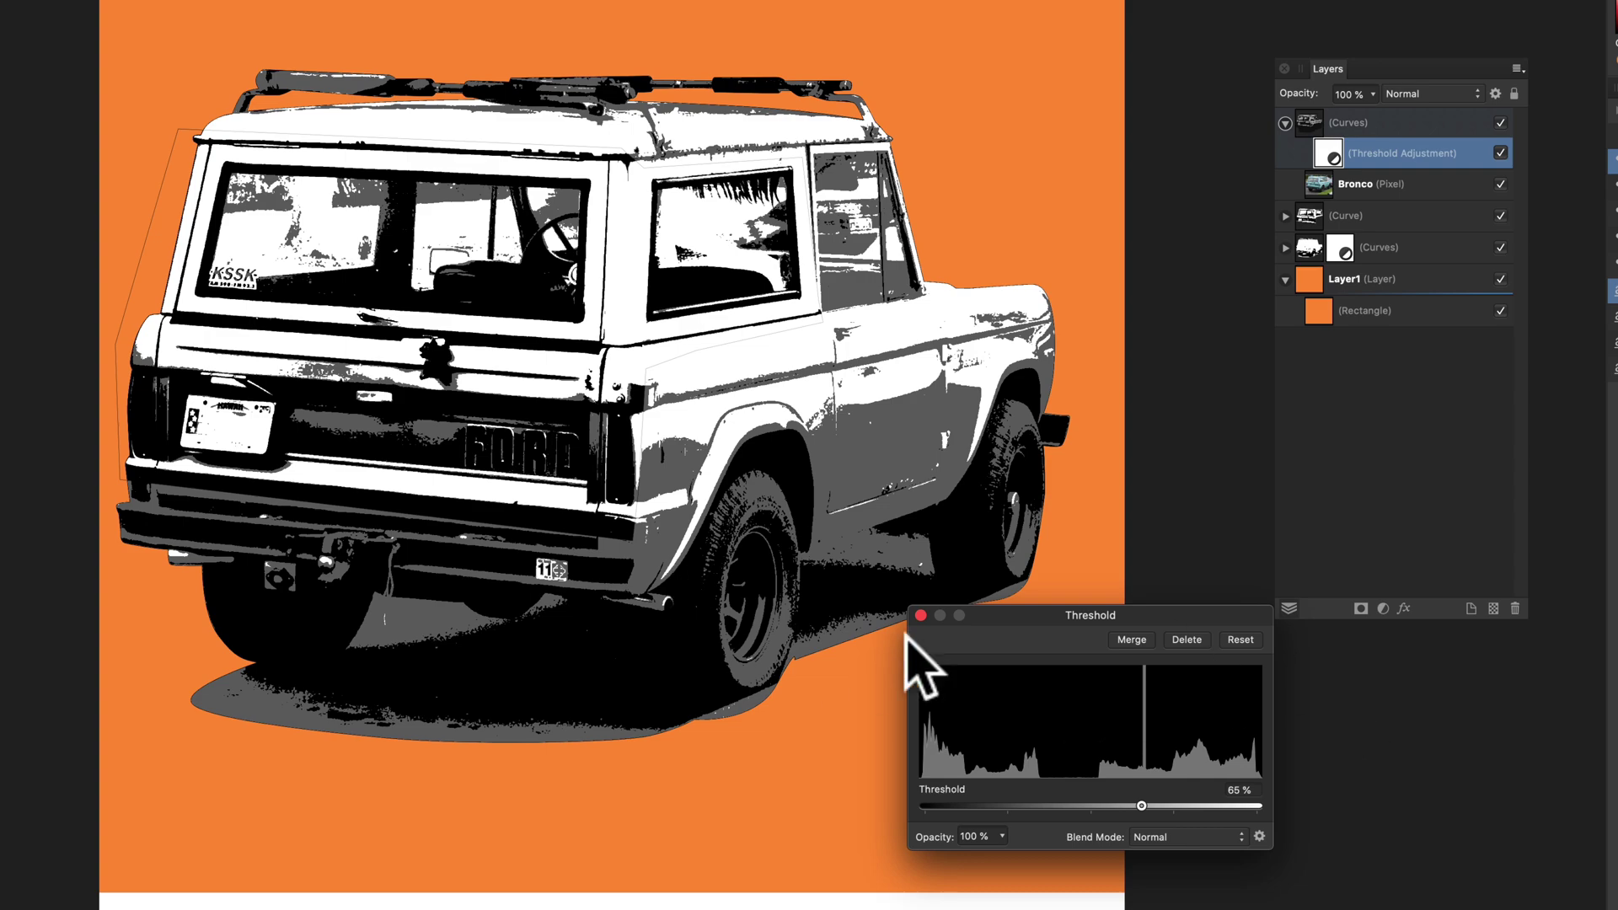
pyautogui.click(1369, 111)
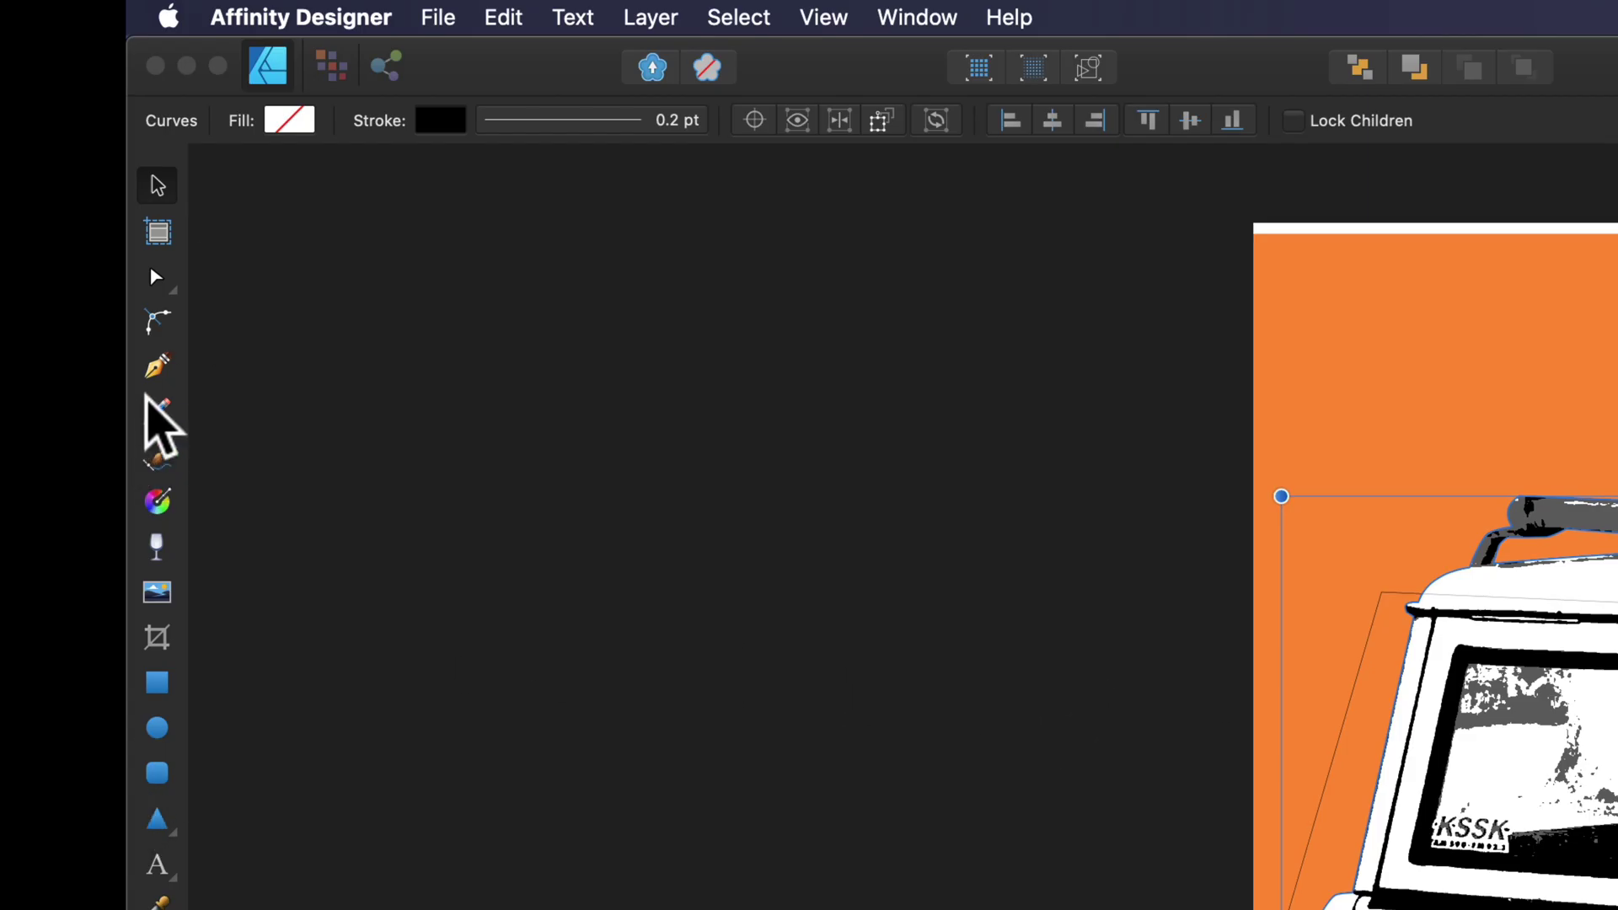
pyautogui.click(156, 368)
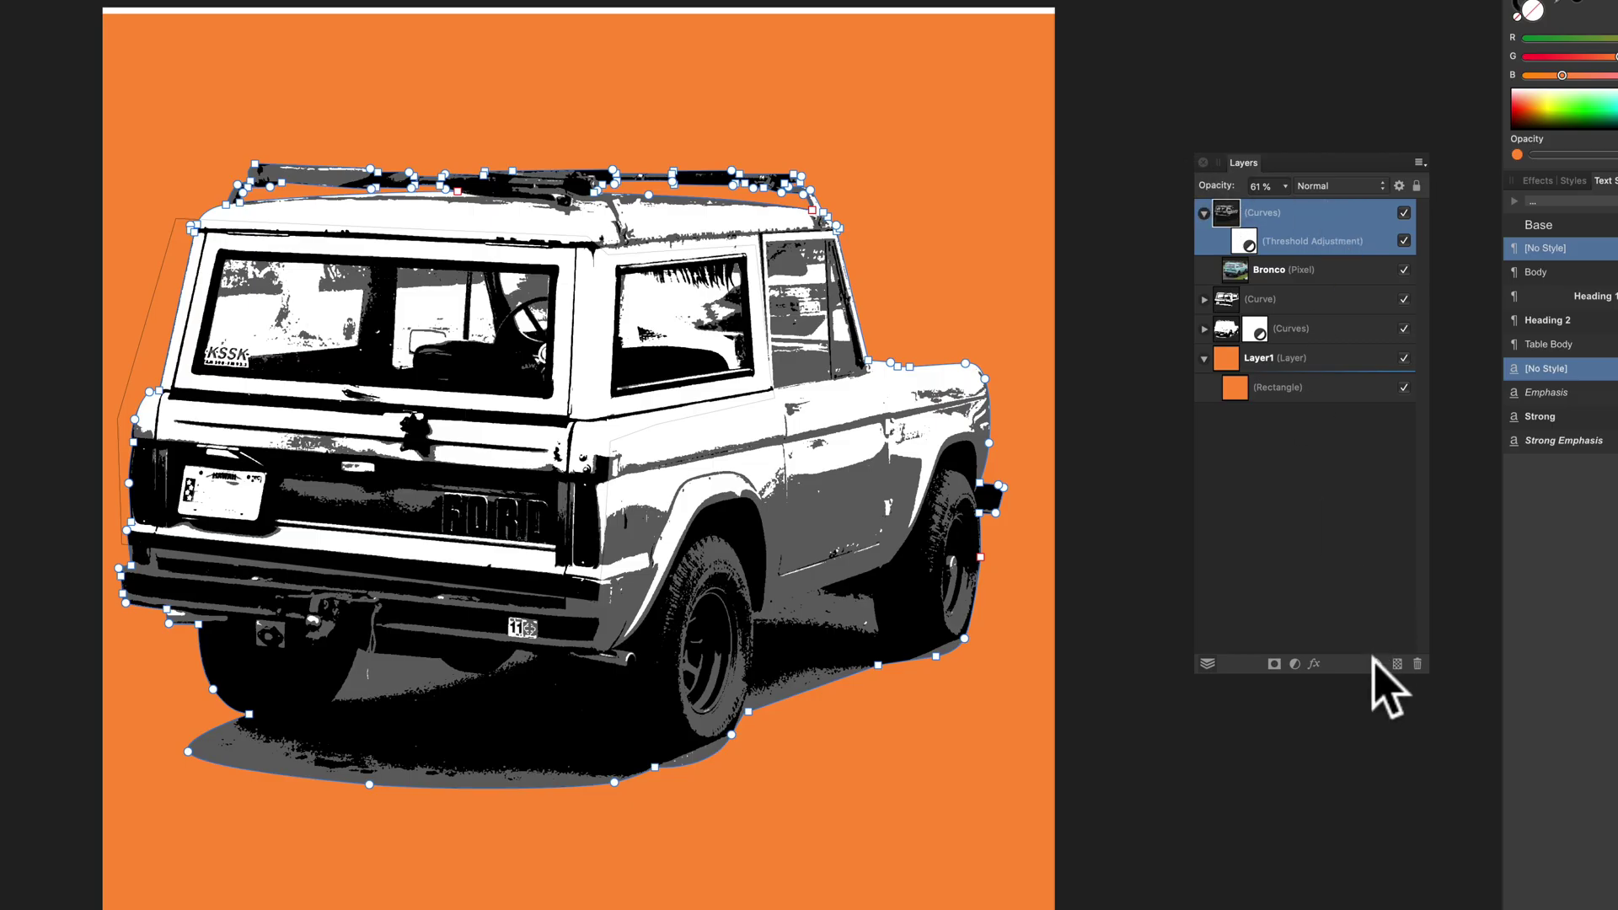
# Step: On a new layer, pen-trace from the roof corner down the rear pillar, bumper and rear wheel arch
pyautogui.click(1376, 663)
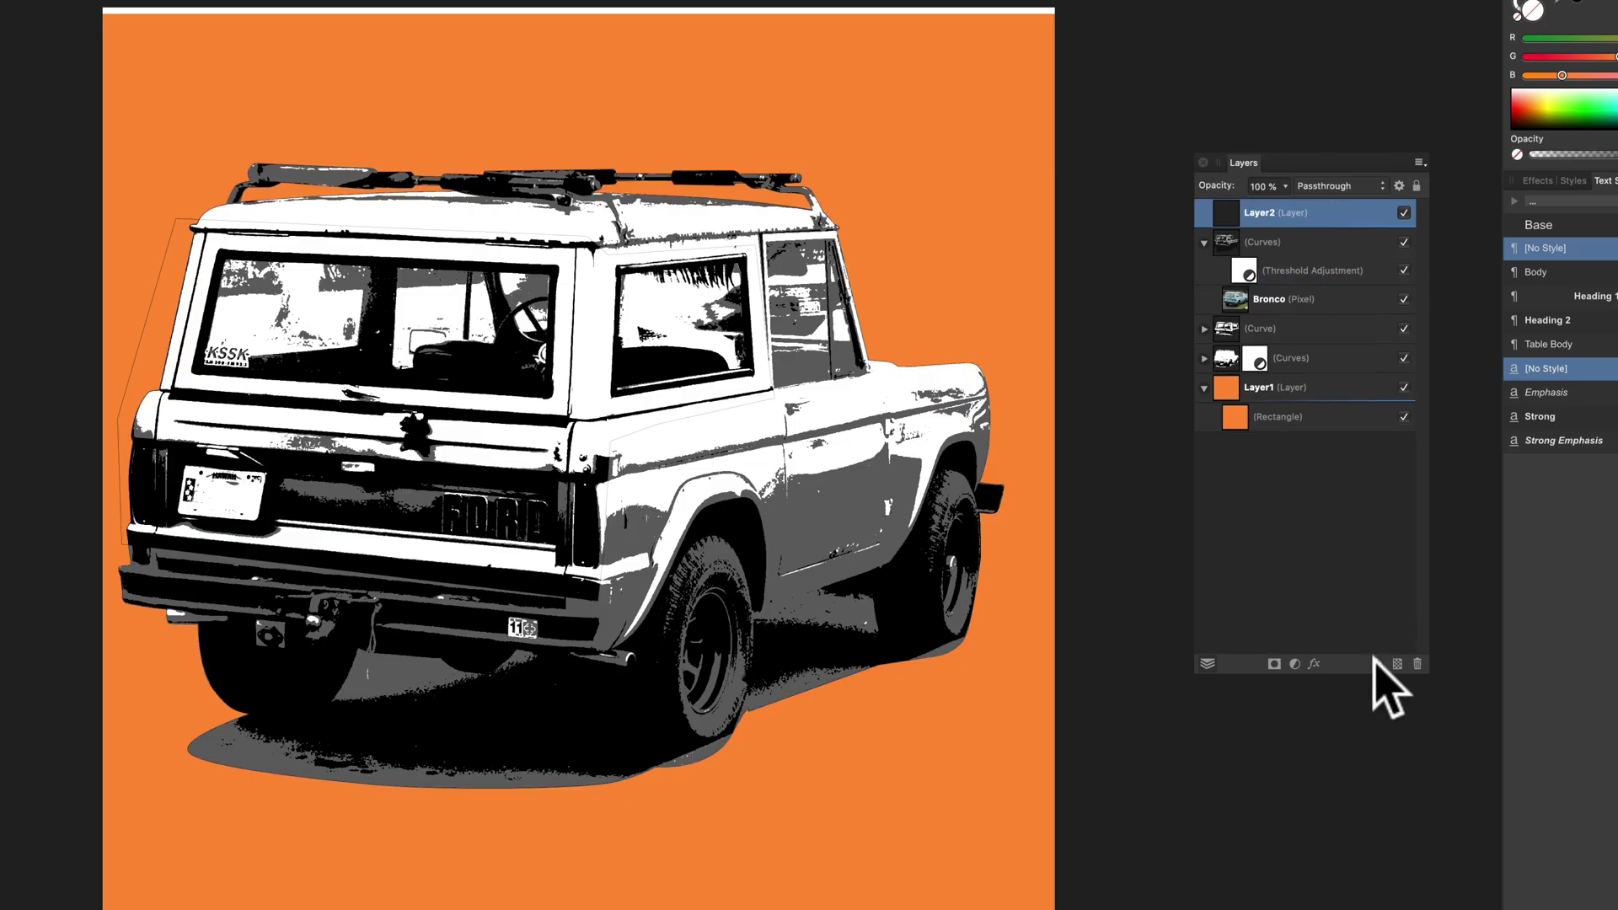
pyautogui.click(851, 221)
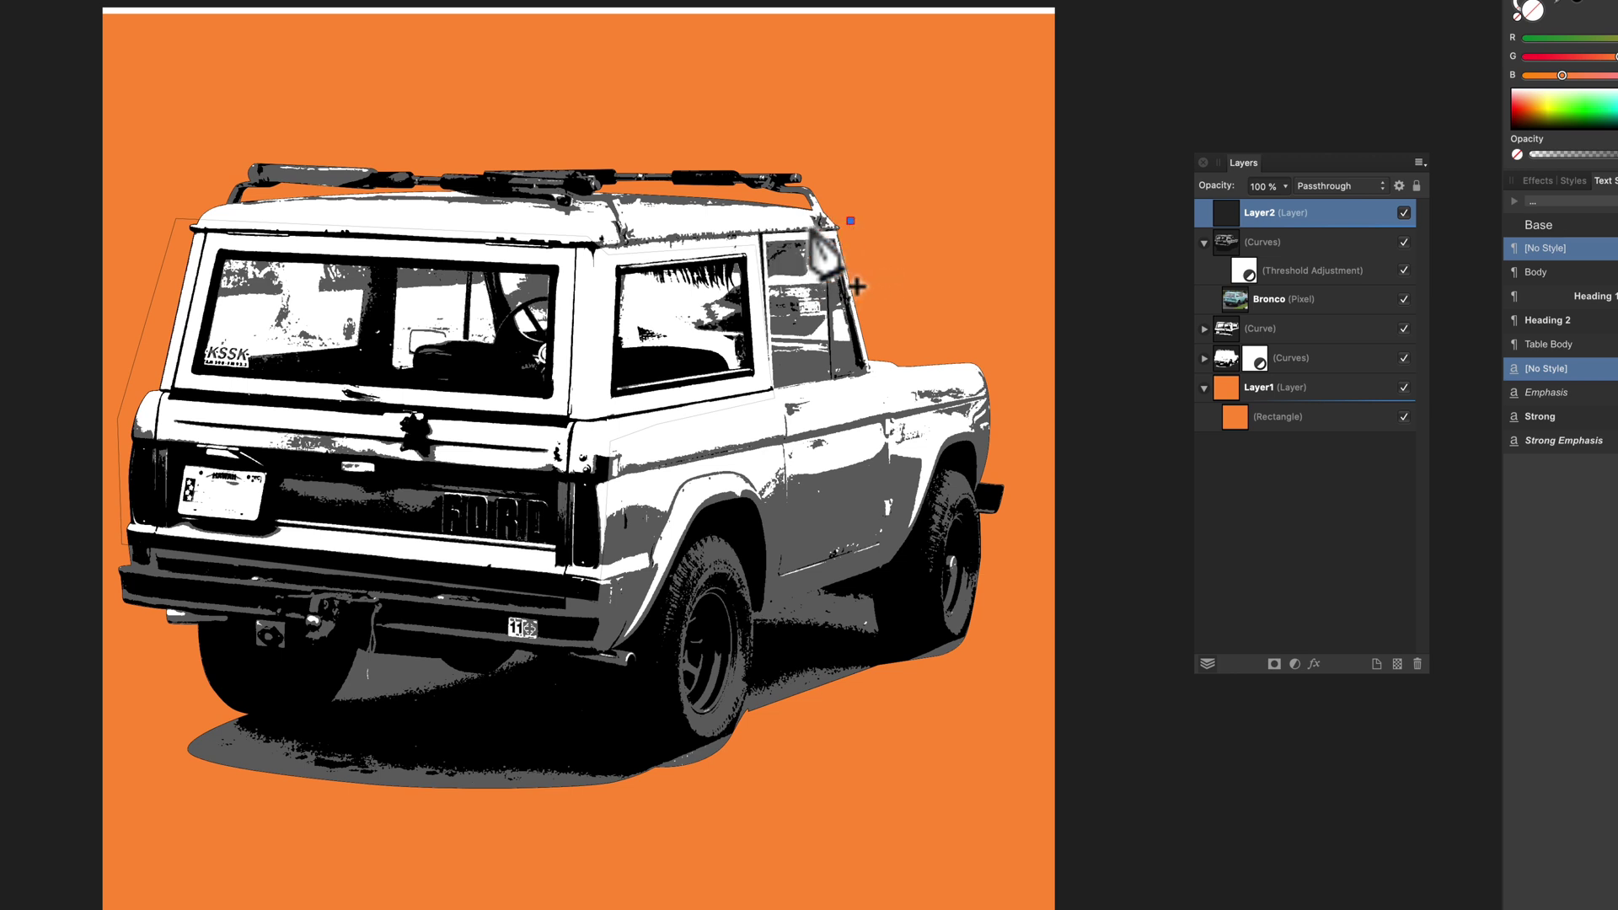
pyautogui.click(752, 233)
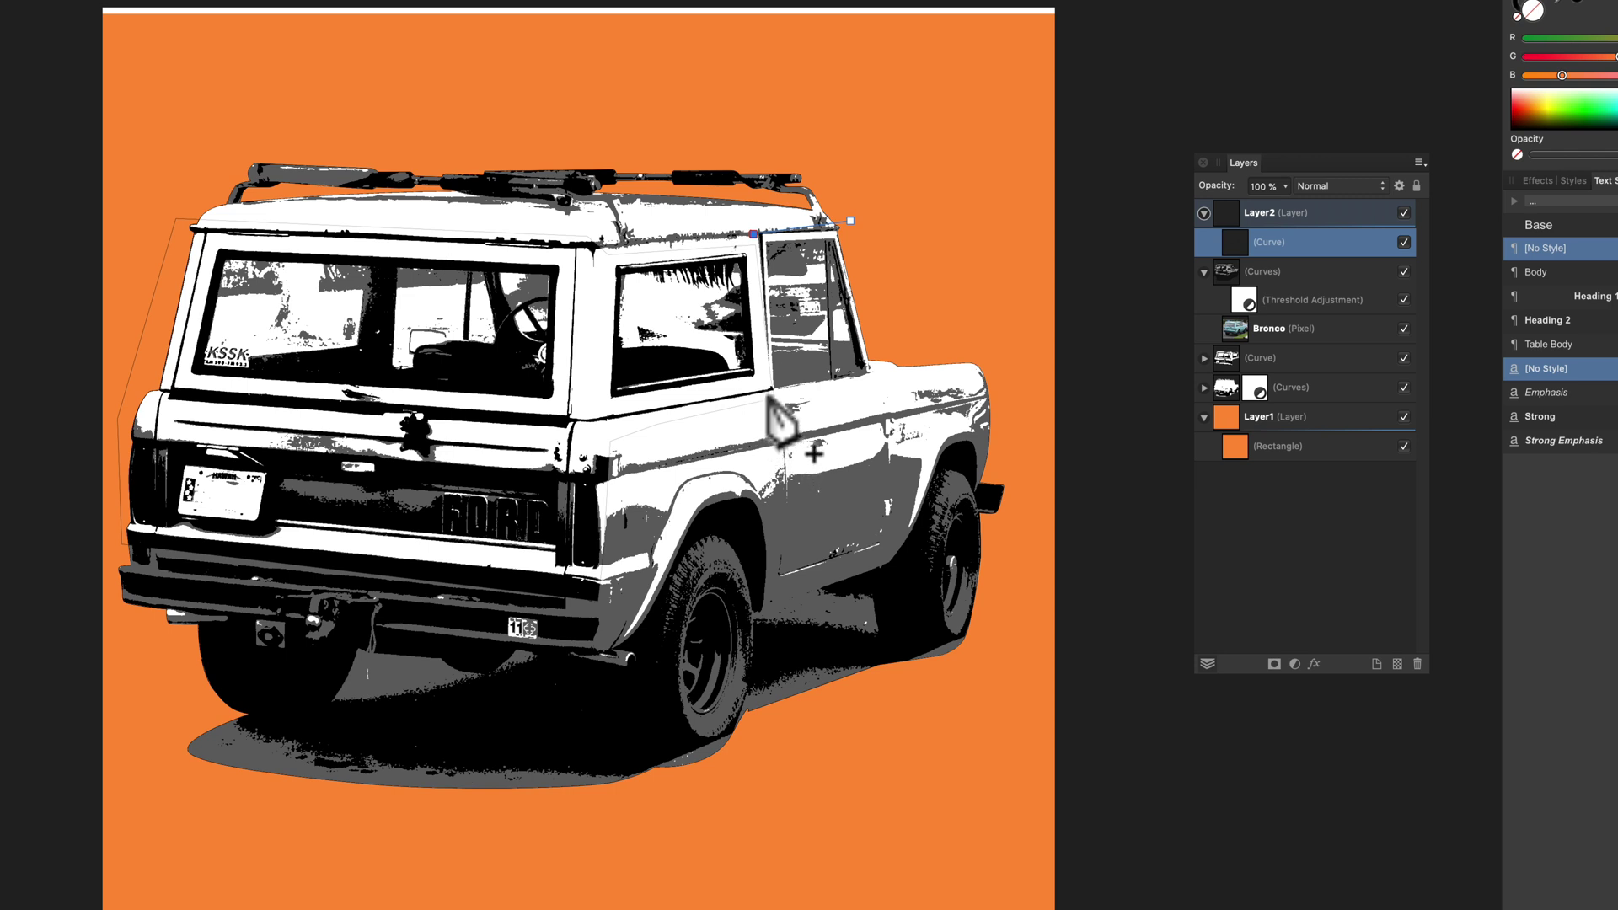
pyautogui.click(772, 392)
pyautogui.click(607, 438)
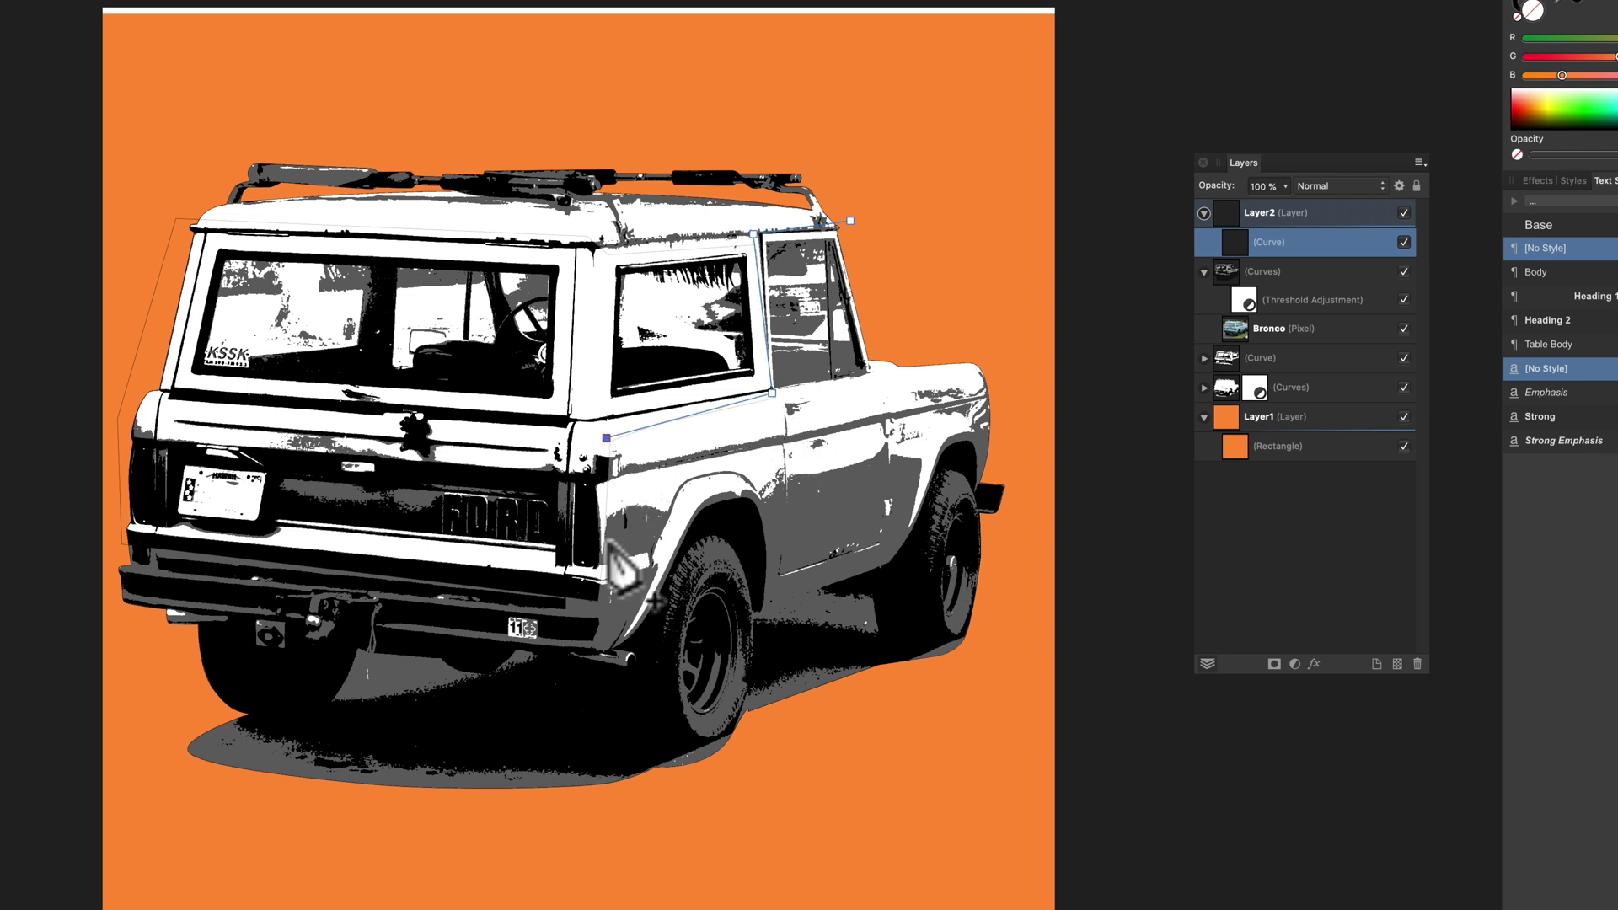
pyautogui.click(592, 648)
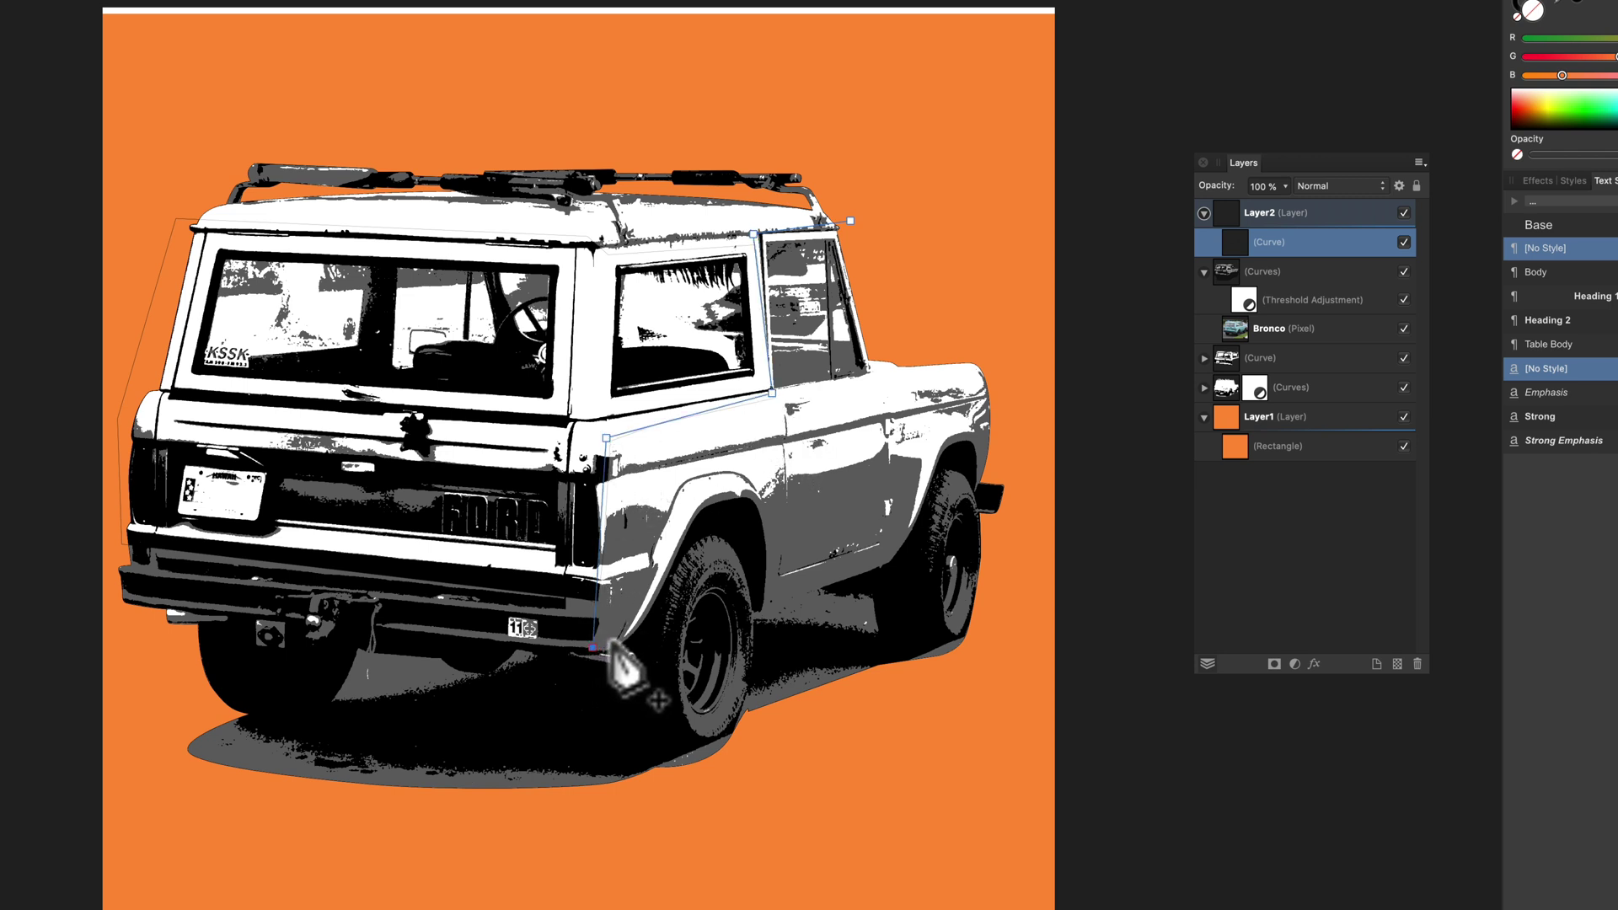
pyautogui.click(615, 641)
pyautogui.click(635, 622)
pyautogui.click(692, 495)
pyautogui.click(736, 481)
pyautogui.click(762, 498)
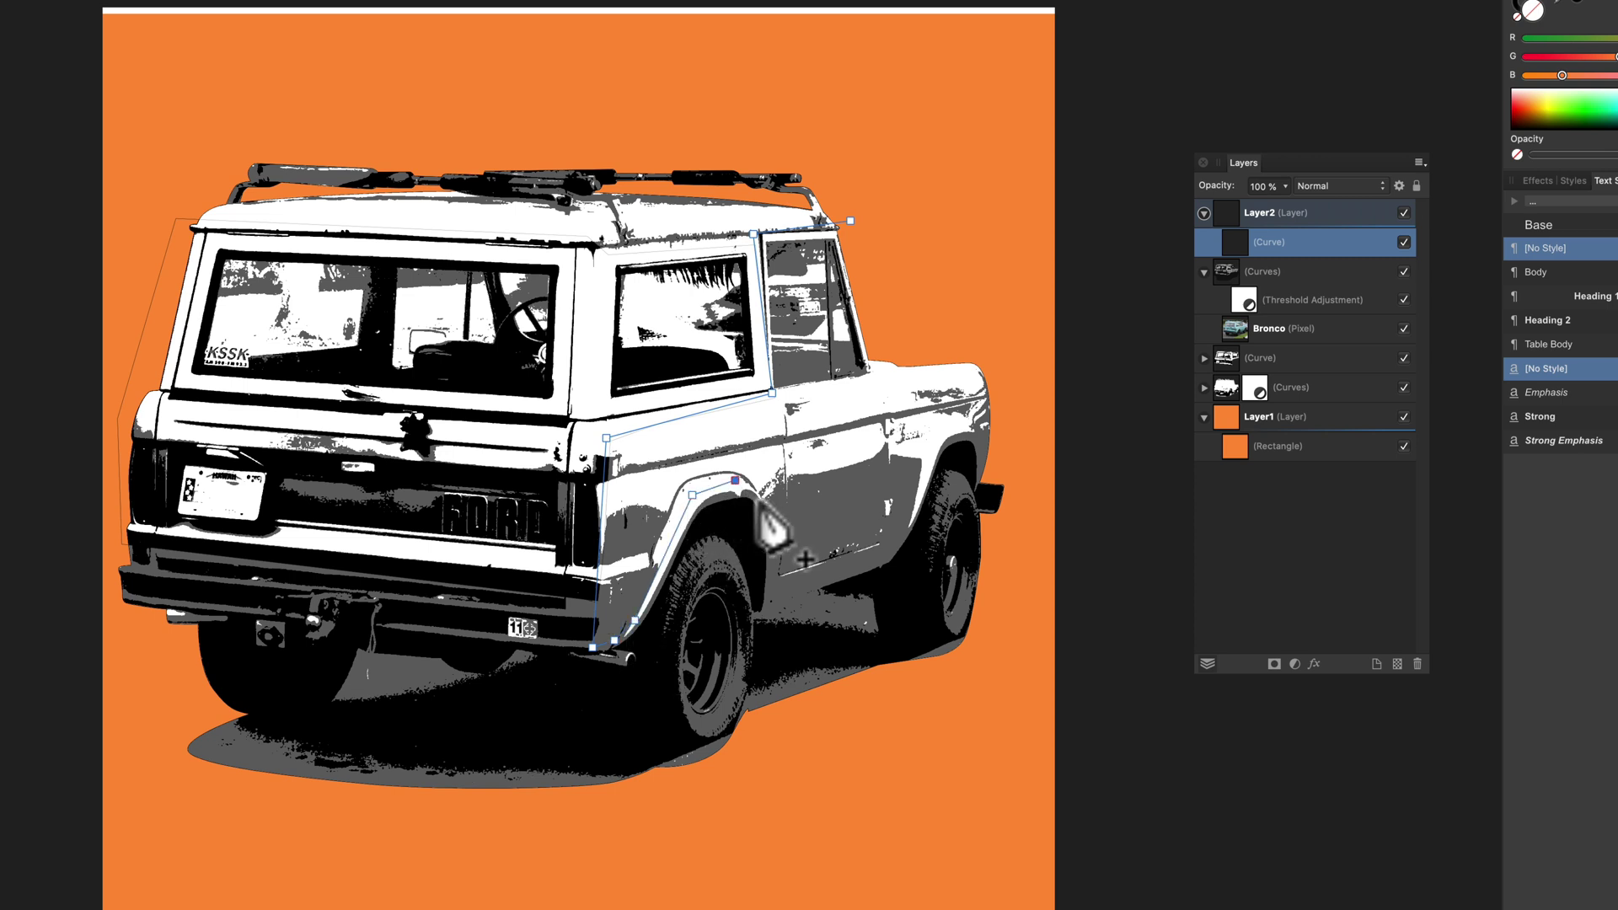
pyautogui.click(771, 575)
pyautogui.moveTo(767, 585)
pyautogui.mouseDown()
pyautogui.moveTo(769, 552)
pyautogui.moveTo(761, 602)
pyautogui.mouseUp()
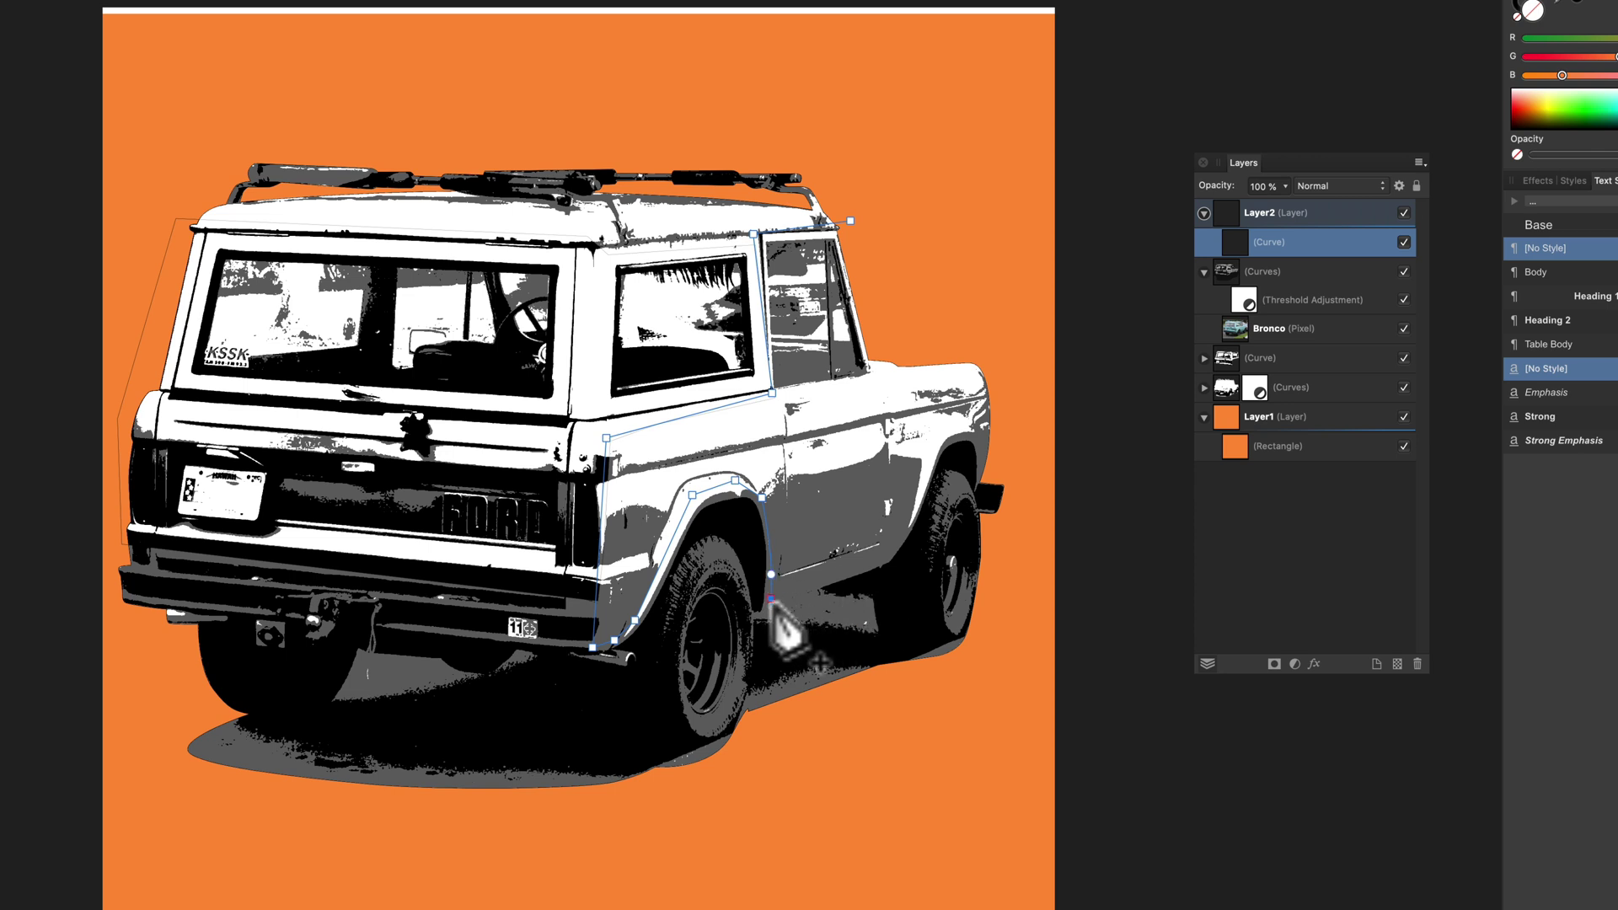
# Step: Continue the outline along the lower side, front fender and bumper, closing it at the roof corner
pyautogui.click(887, 556)
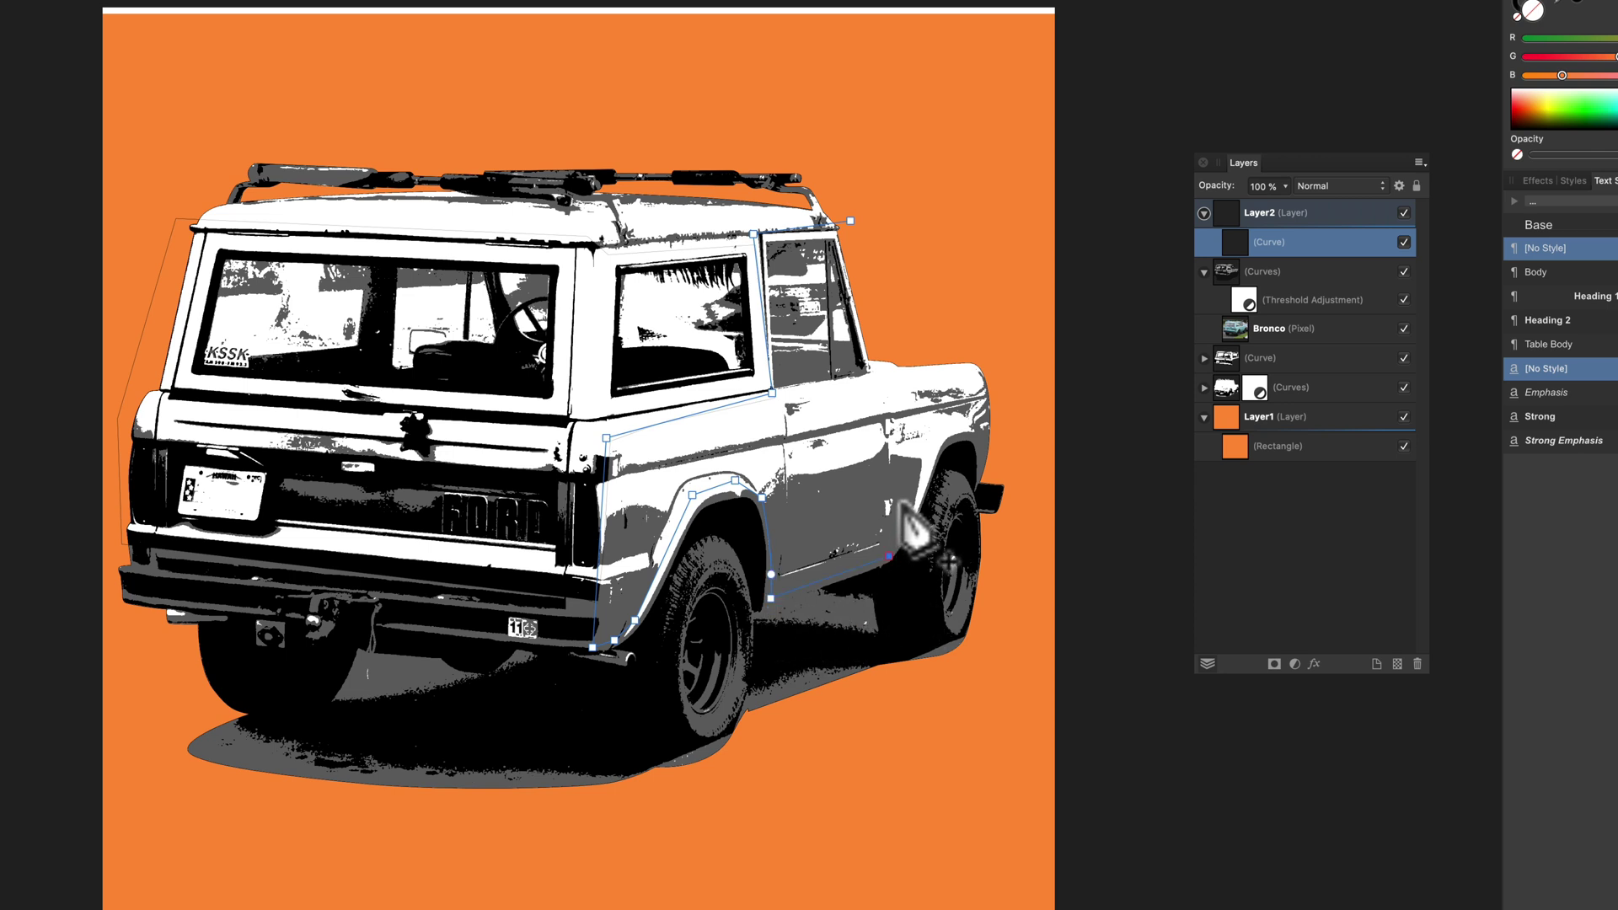
pyautogui.click(930, 444)
pyautogui.click(946, 427)
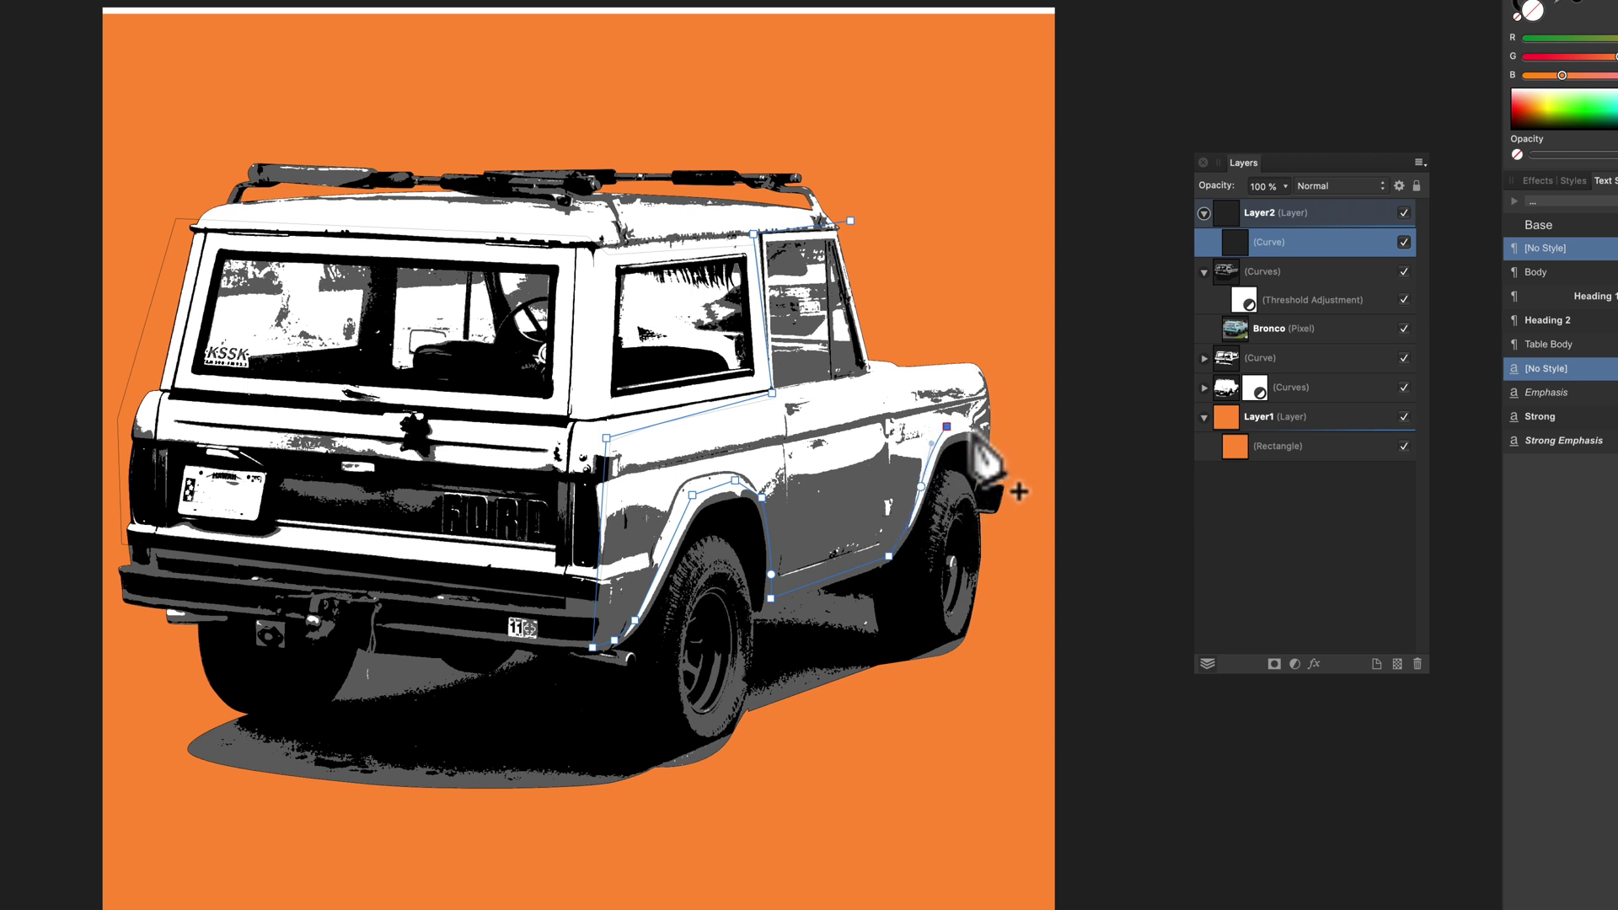
pyautogui.click(975, 428)
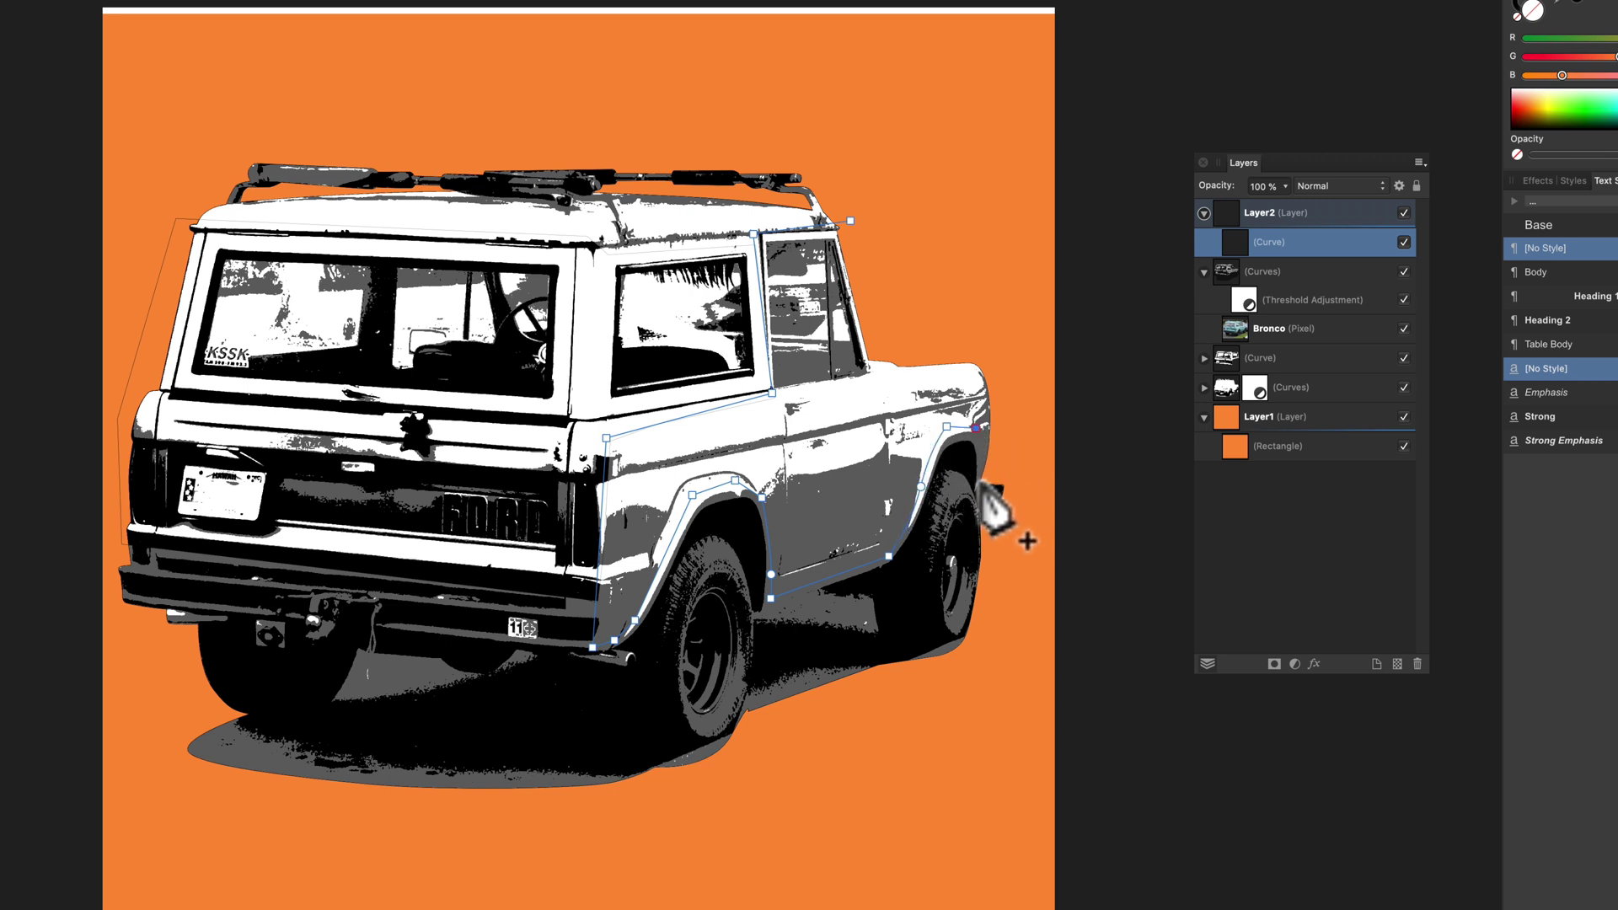
pyautogui.click(983, 479)
pyautogui.click(1013, 462)
pyautogui.click(988, 332)
pyautogui.click(850, 221)
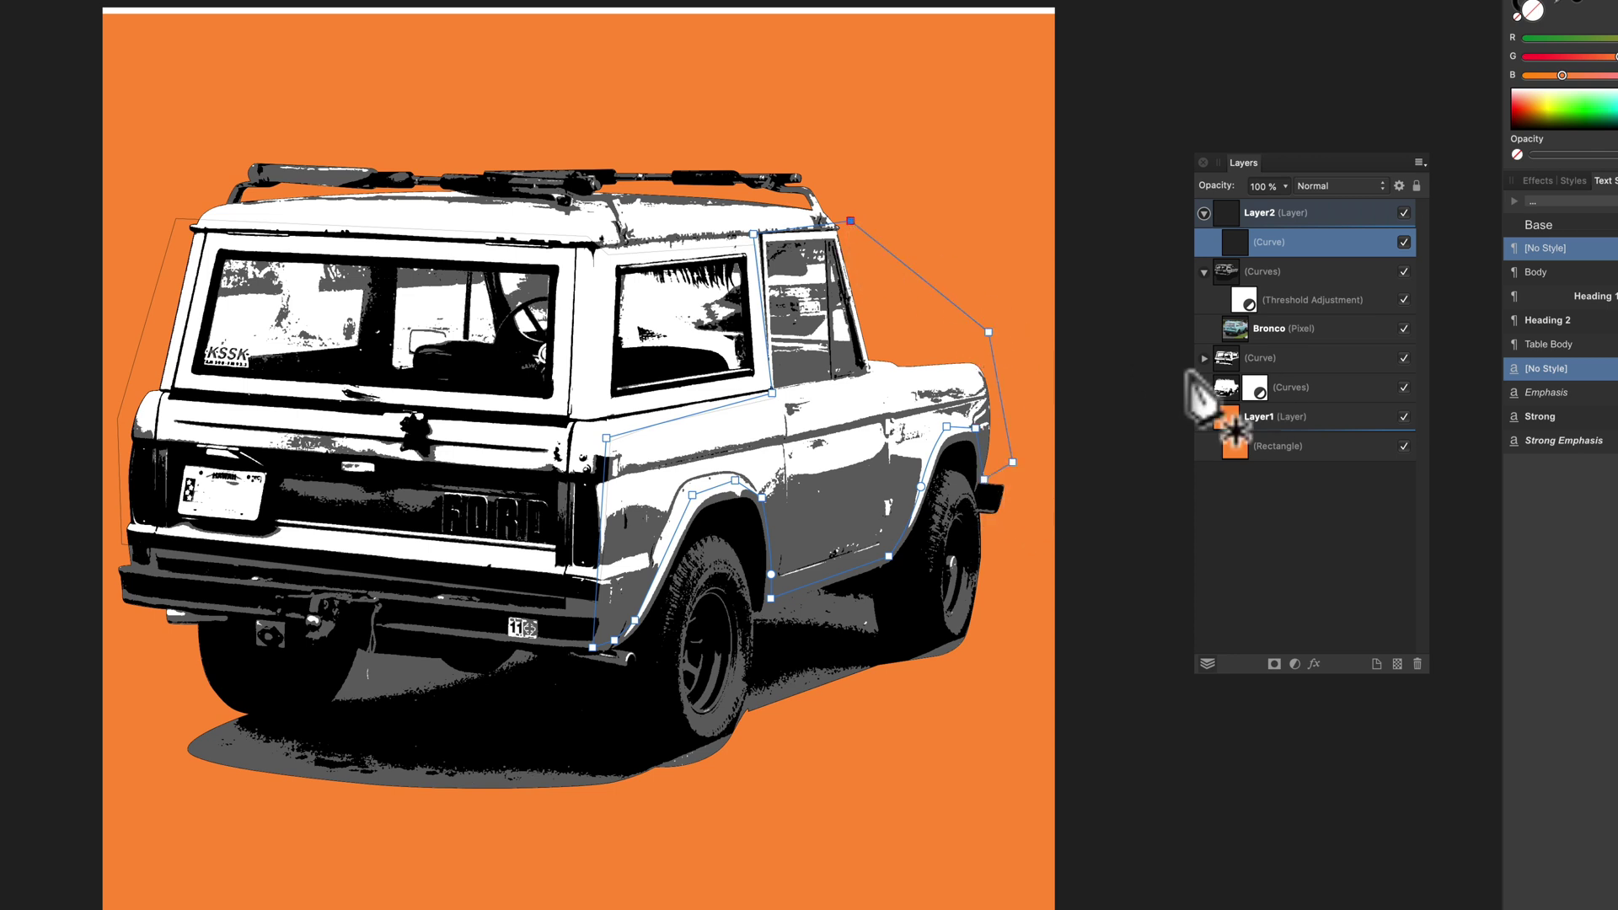
# Step: Hide the (Curve) group and raise the (Curves) group's opacity from 61% to 100%
pyautogui.click(1403, 357)
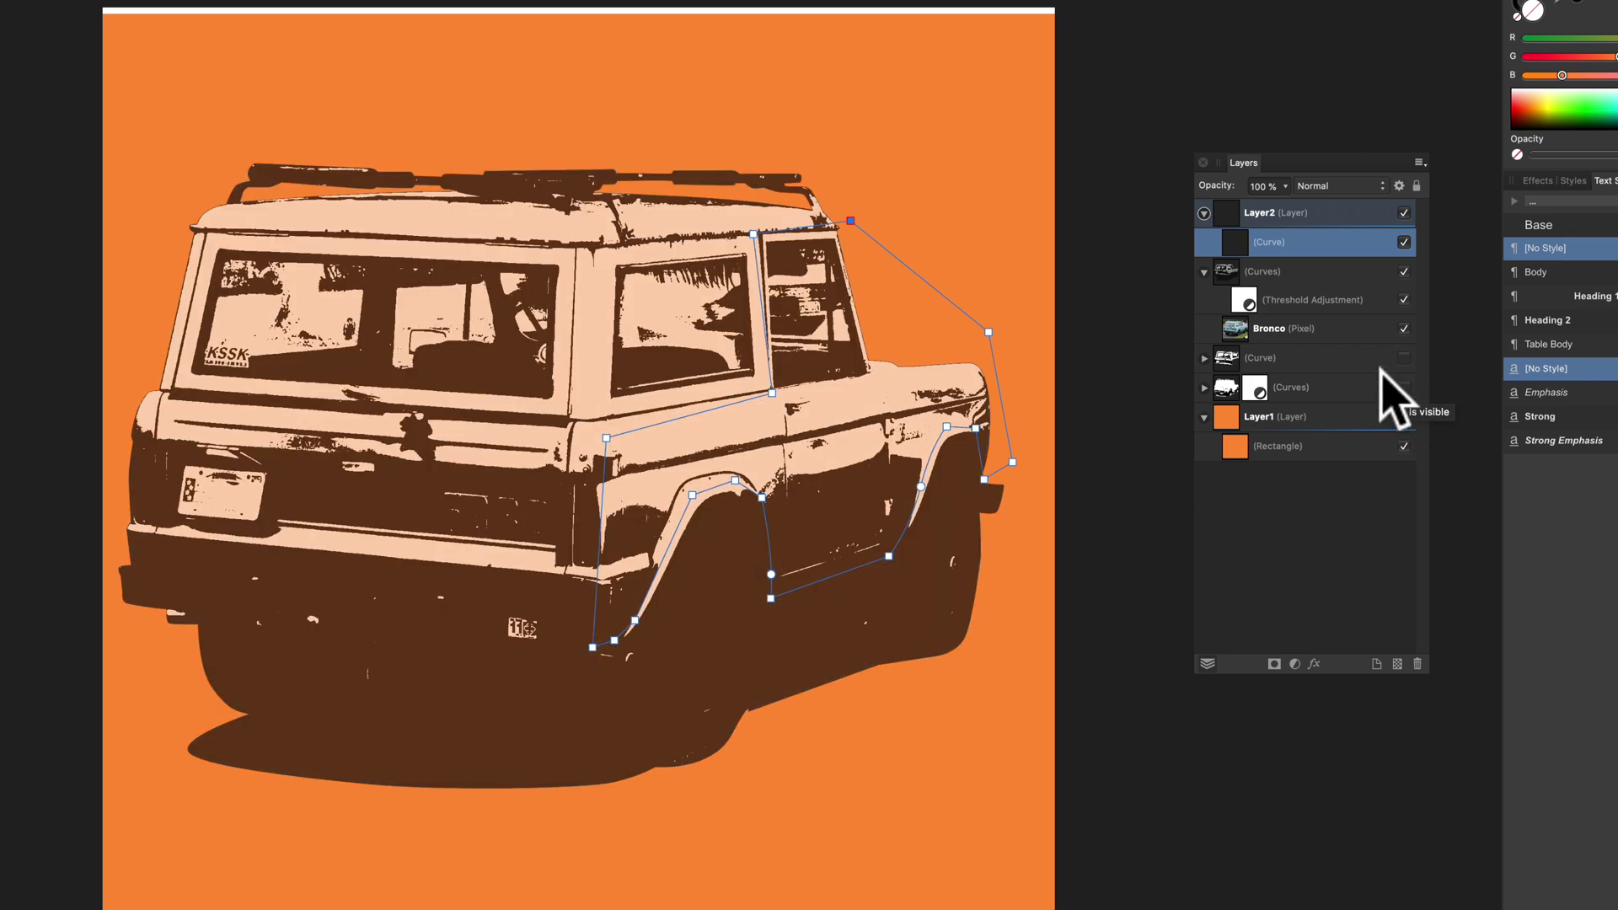
pyautogui.click(1346, 271)
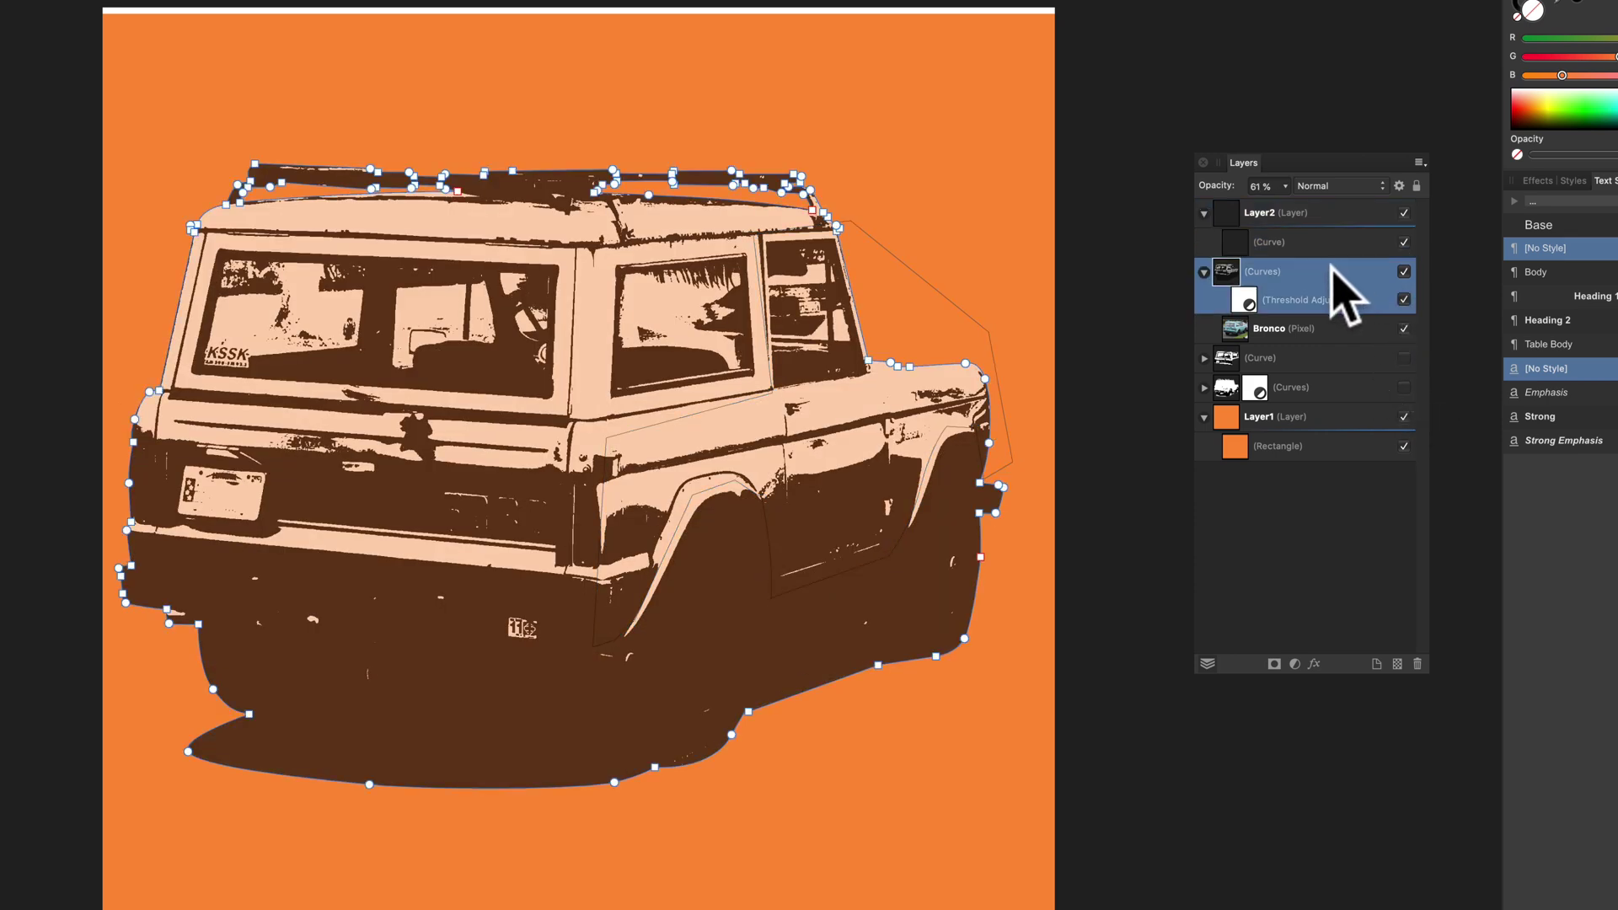
pyautogui.click(1285, 186)
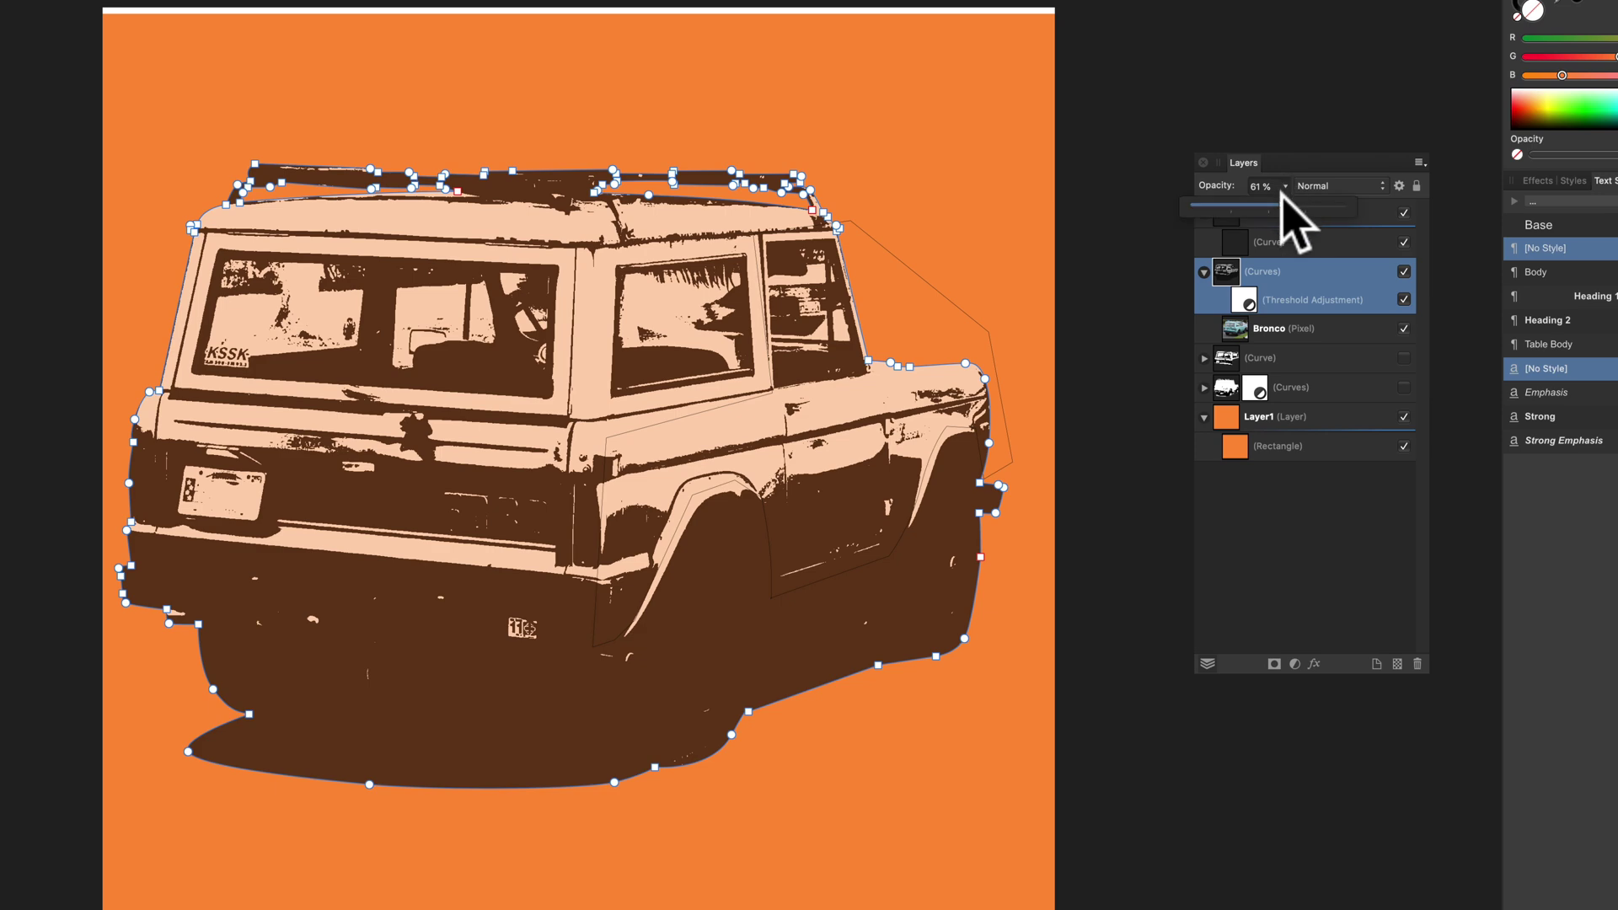
pyautogui.moveTo(1283, 203); pyautogui.dragTo(1367, 204)
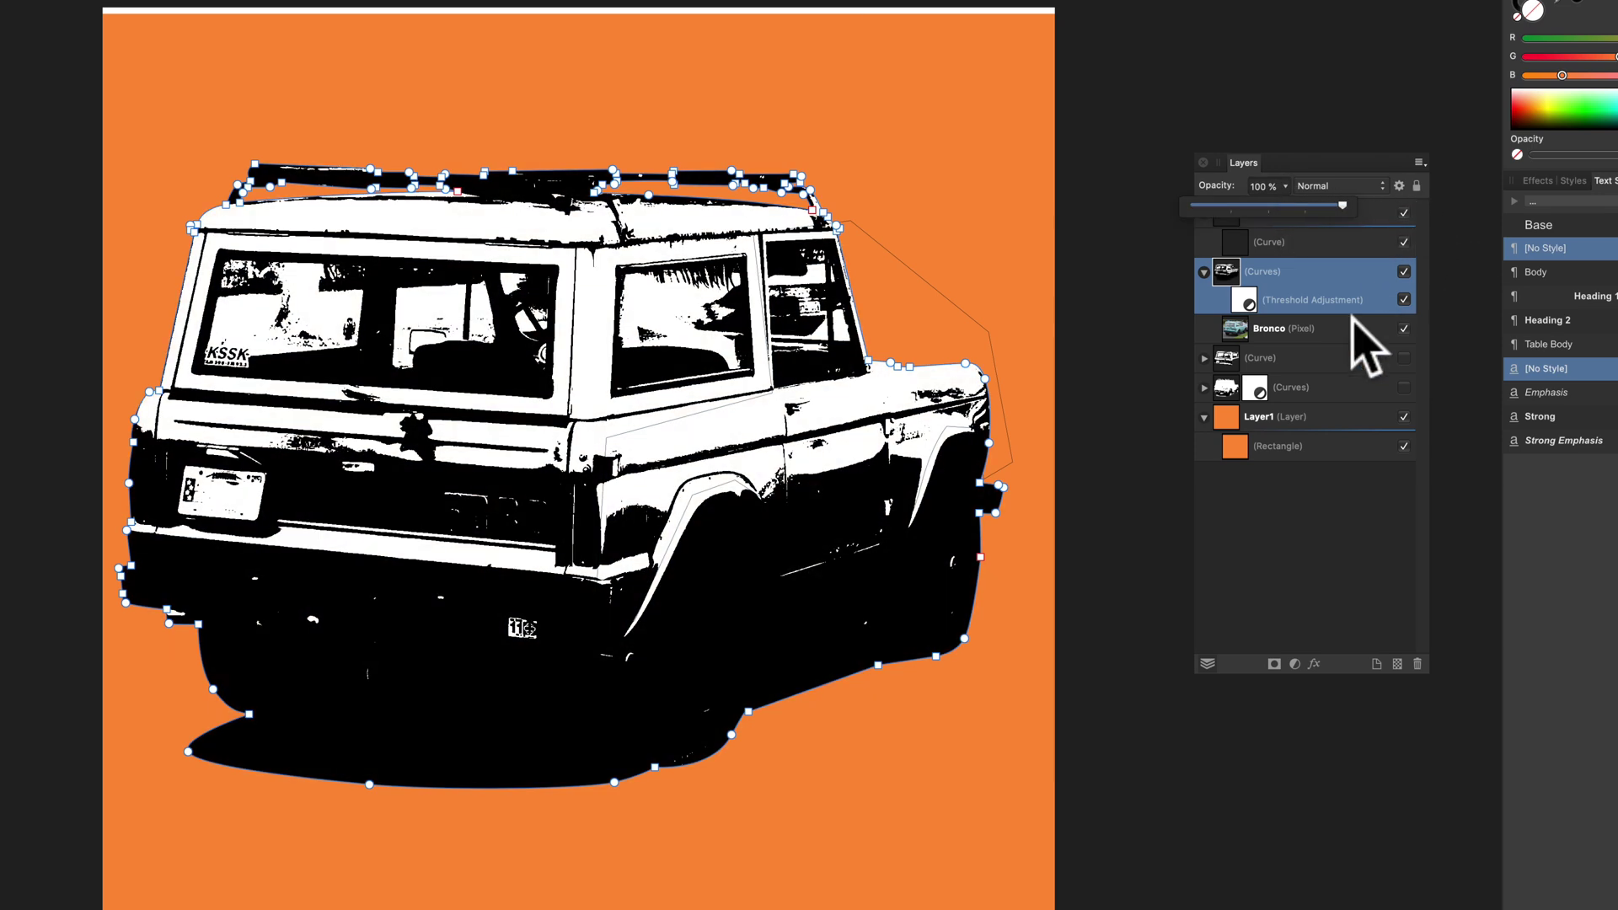
# Step: Collapse the (Curves) Bronco group and drag it up into the curve to clip it
pyautogui.click(1325, 572)
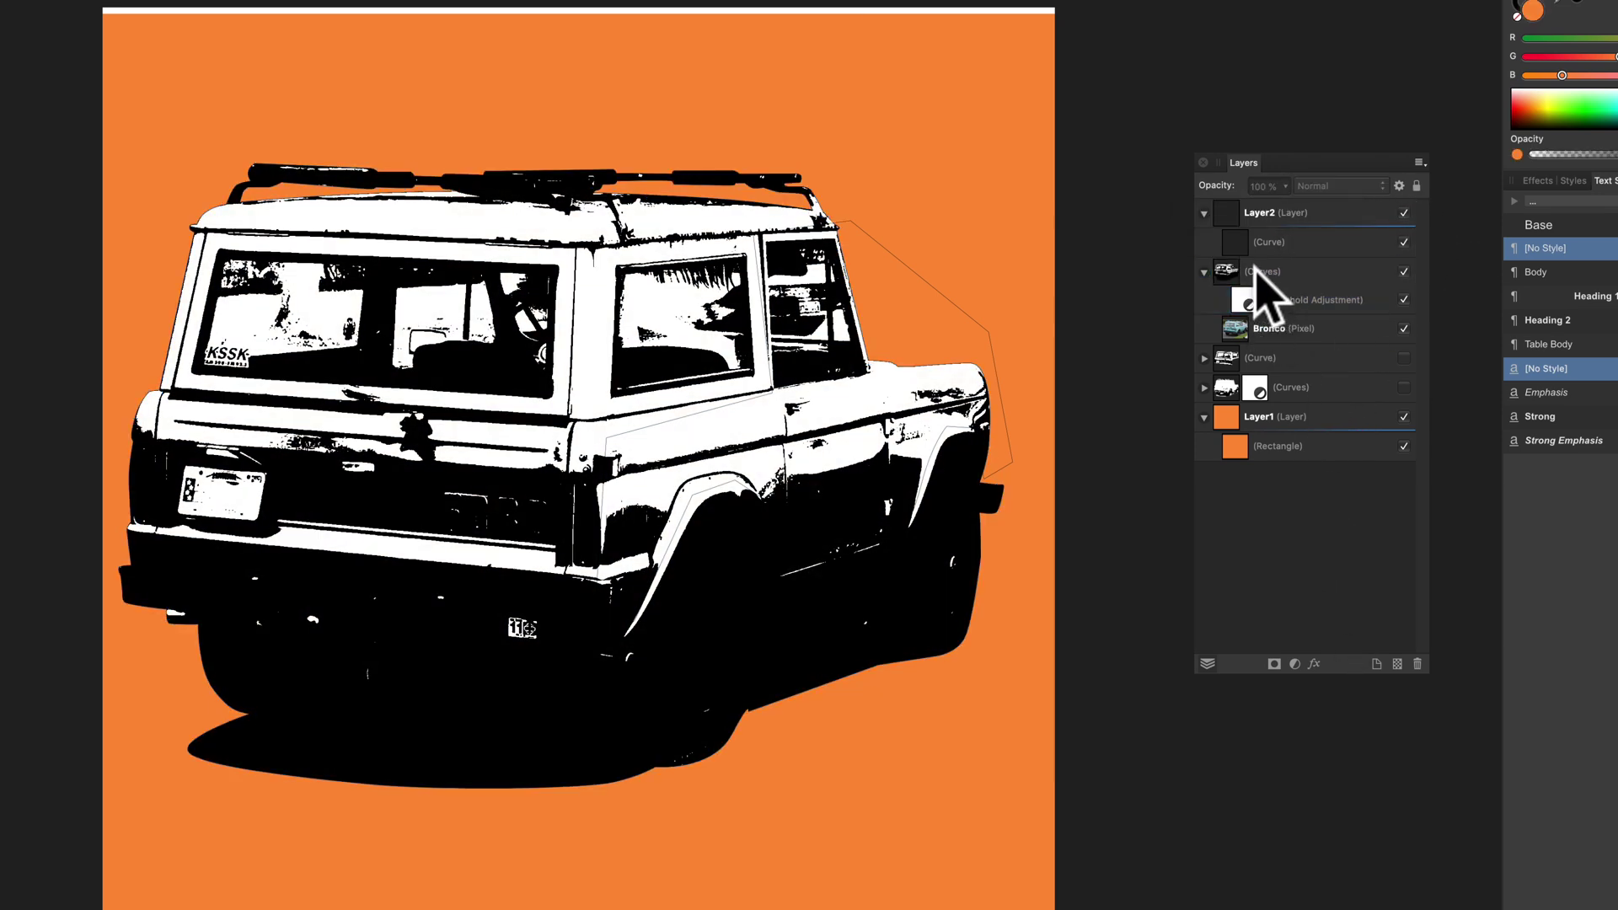
pyautogui.click(1204, 271)
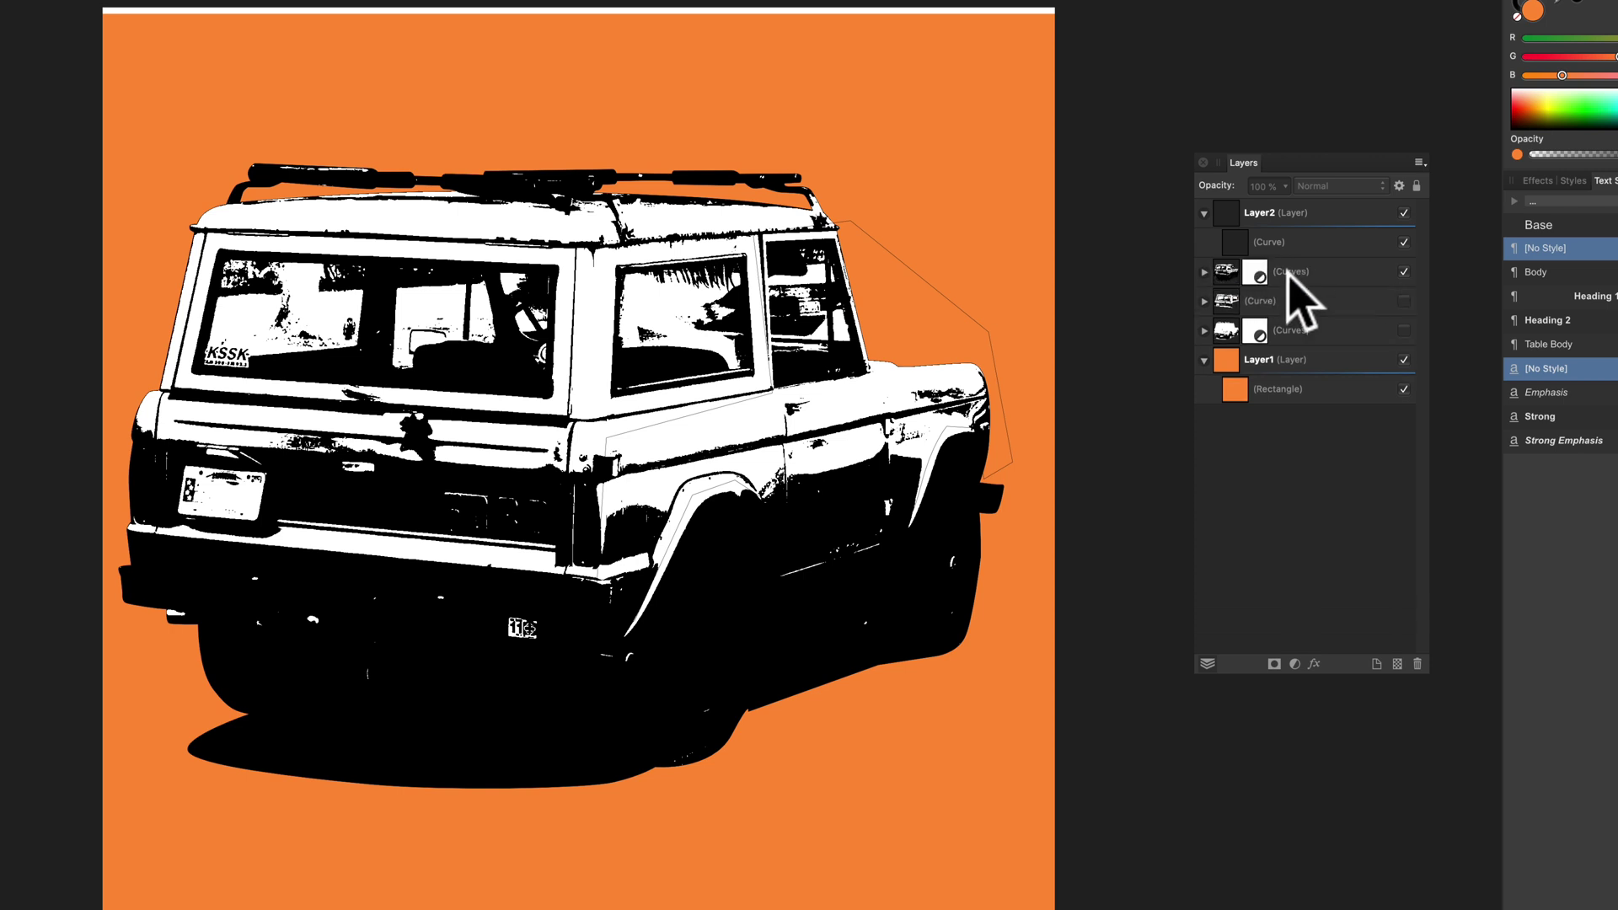
pyautogui.moveTo(1286, 265); pyautogui.dragTo(1256, 244)
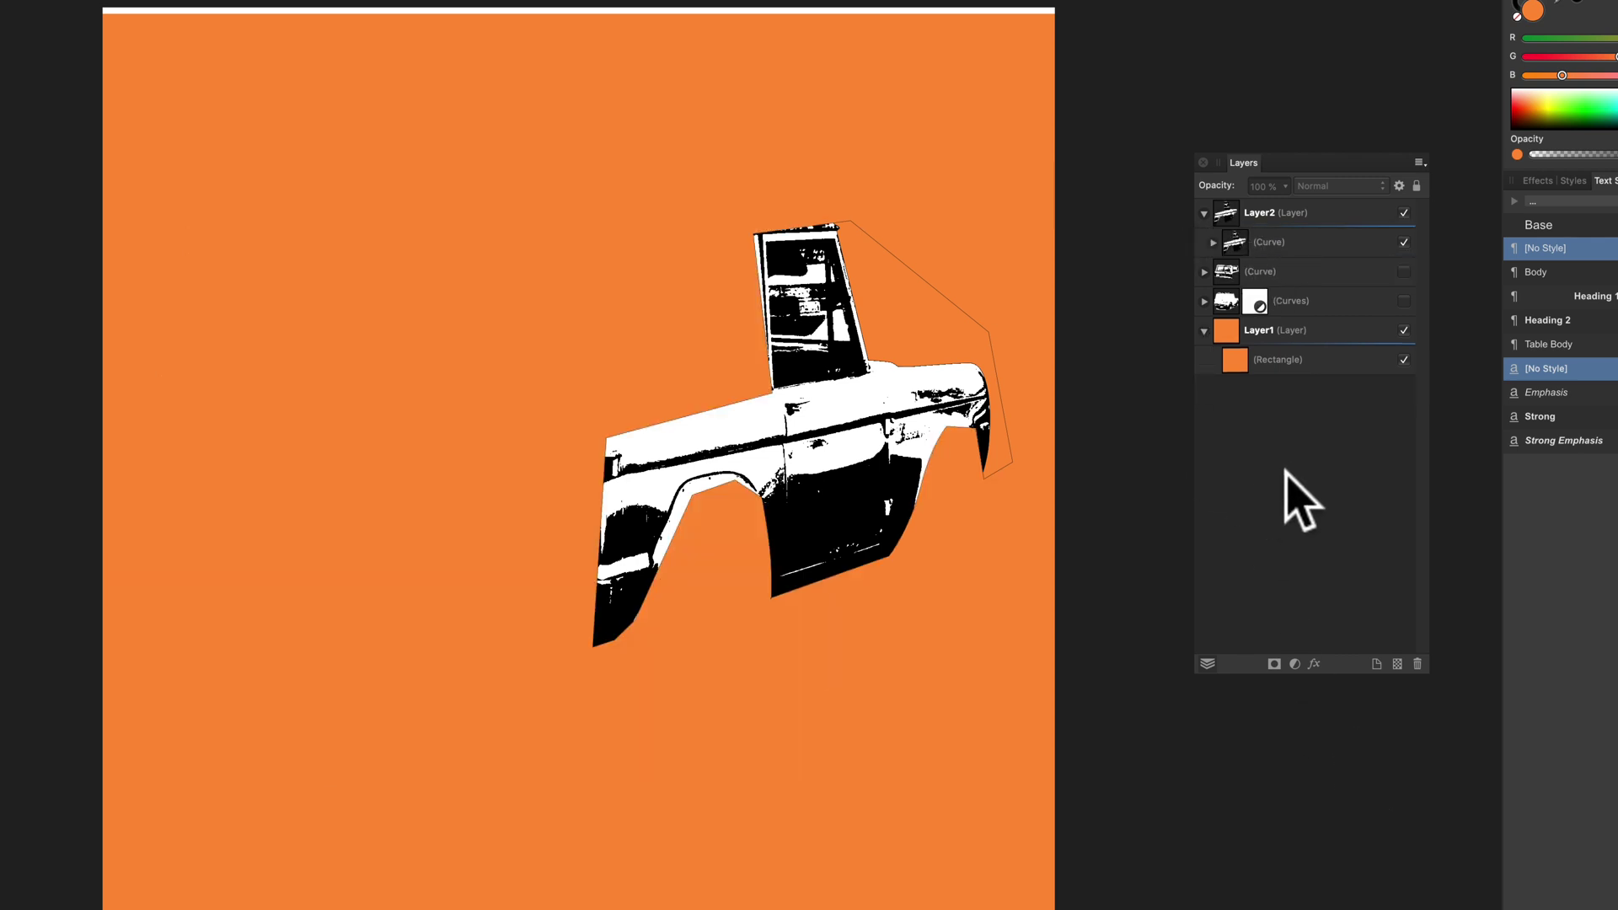
# Step: Make the rear-half (Curve) layer and the roof rack, wheels and shadow (Curves) layer visible again
pyautogui.click(1404, 271)
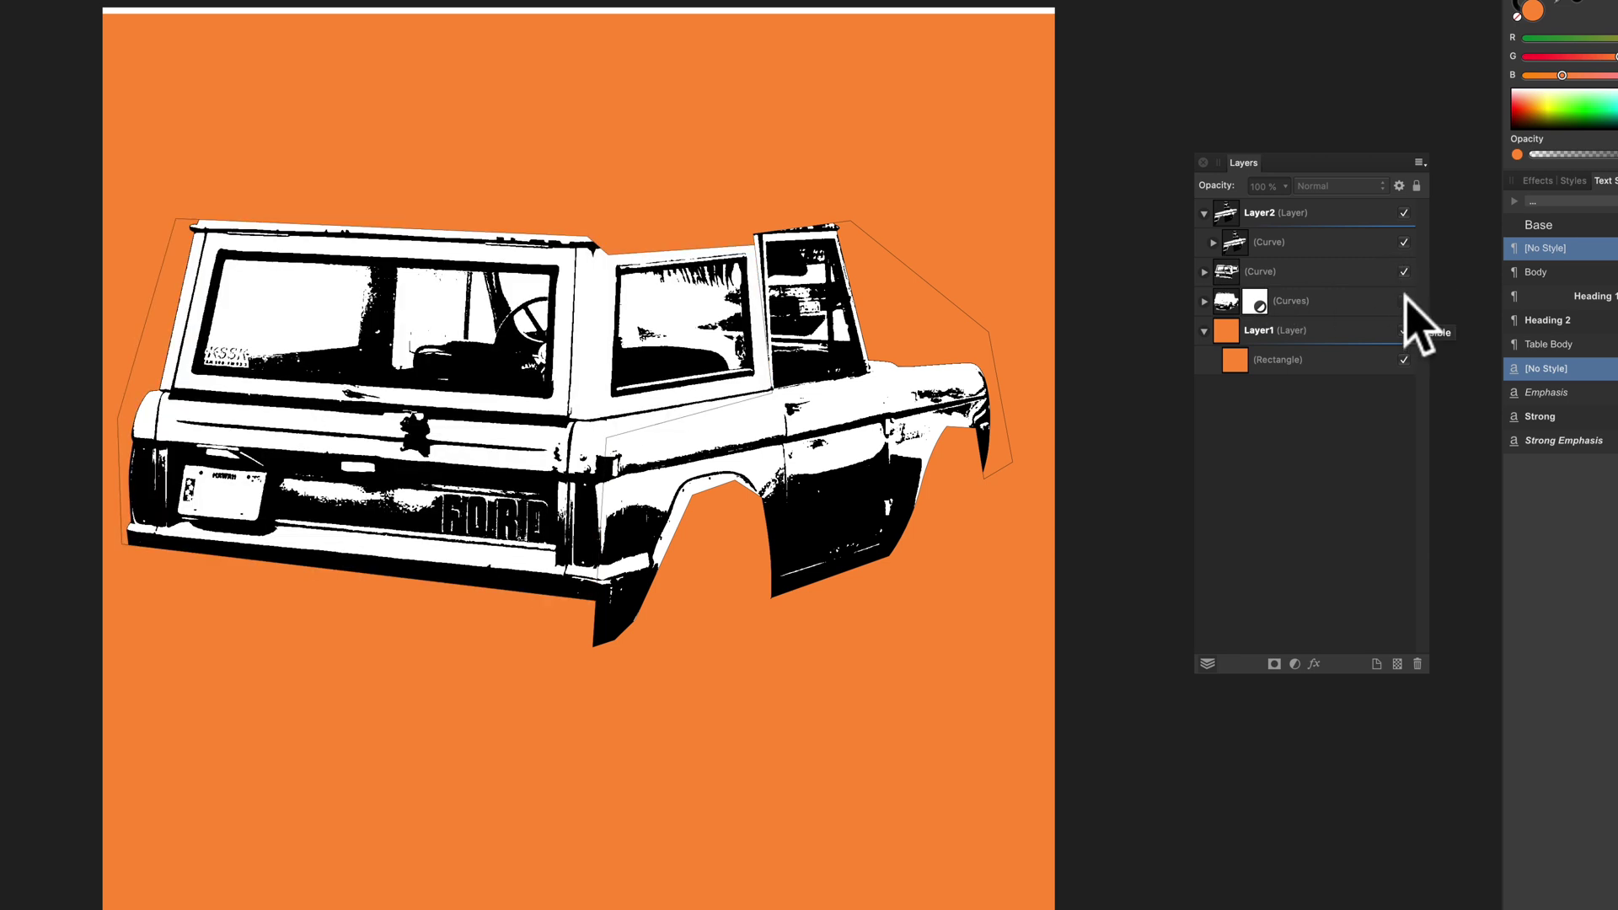
pyautogui.click(1404, 300)
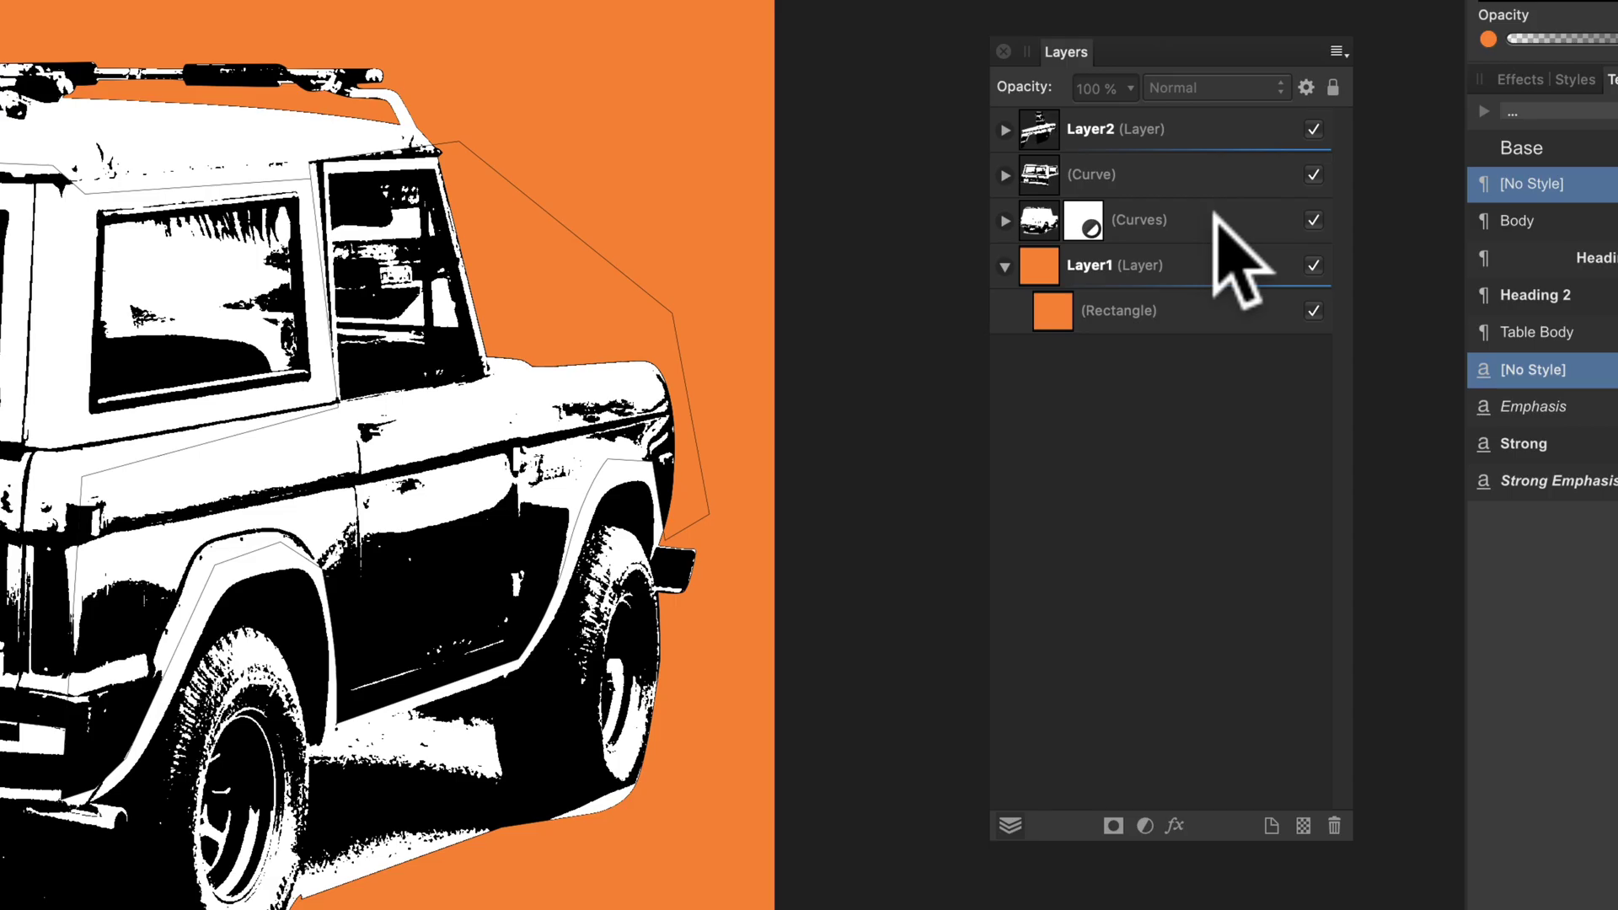
# Step: Duplicate the (Curves) group, hide Layer2 and the rear (Curve), and move the copy to the top
pyautogui.moveTo(1339, 268); pyautogui.dragTo(1375, 648)
pyautogui.moveTo(1267, 804); pyautogui.dragTo(1269, 816)
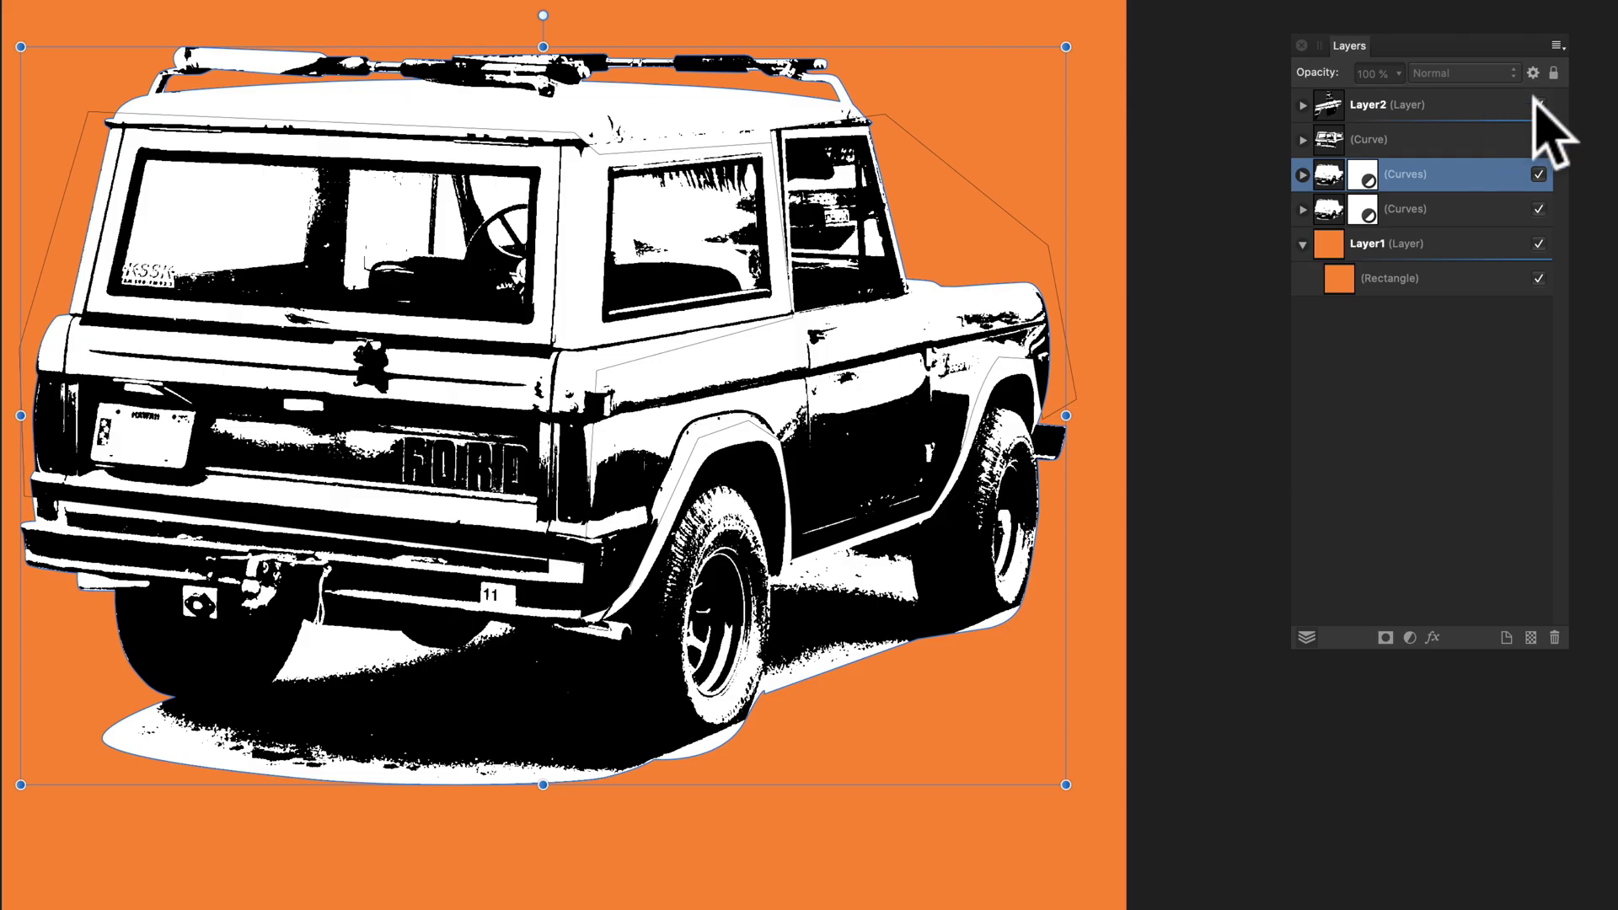
pyautogui.click(1314, 129)
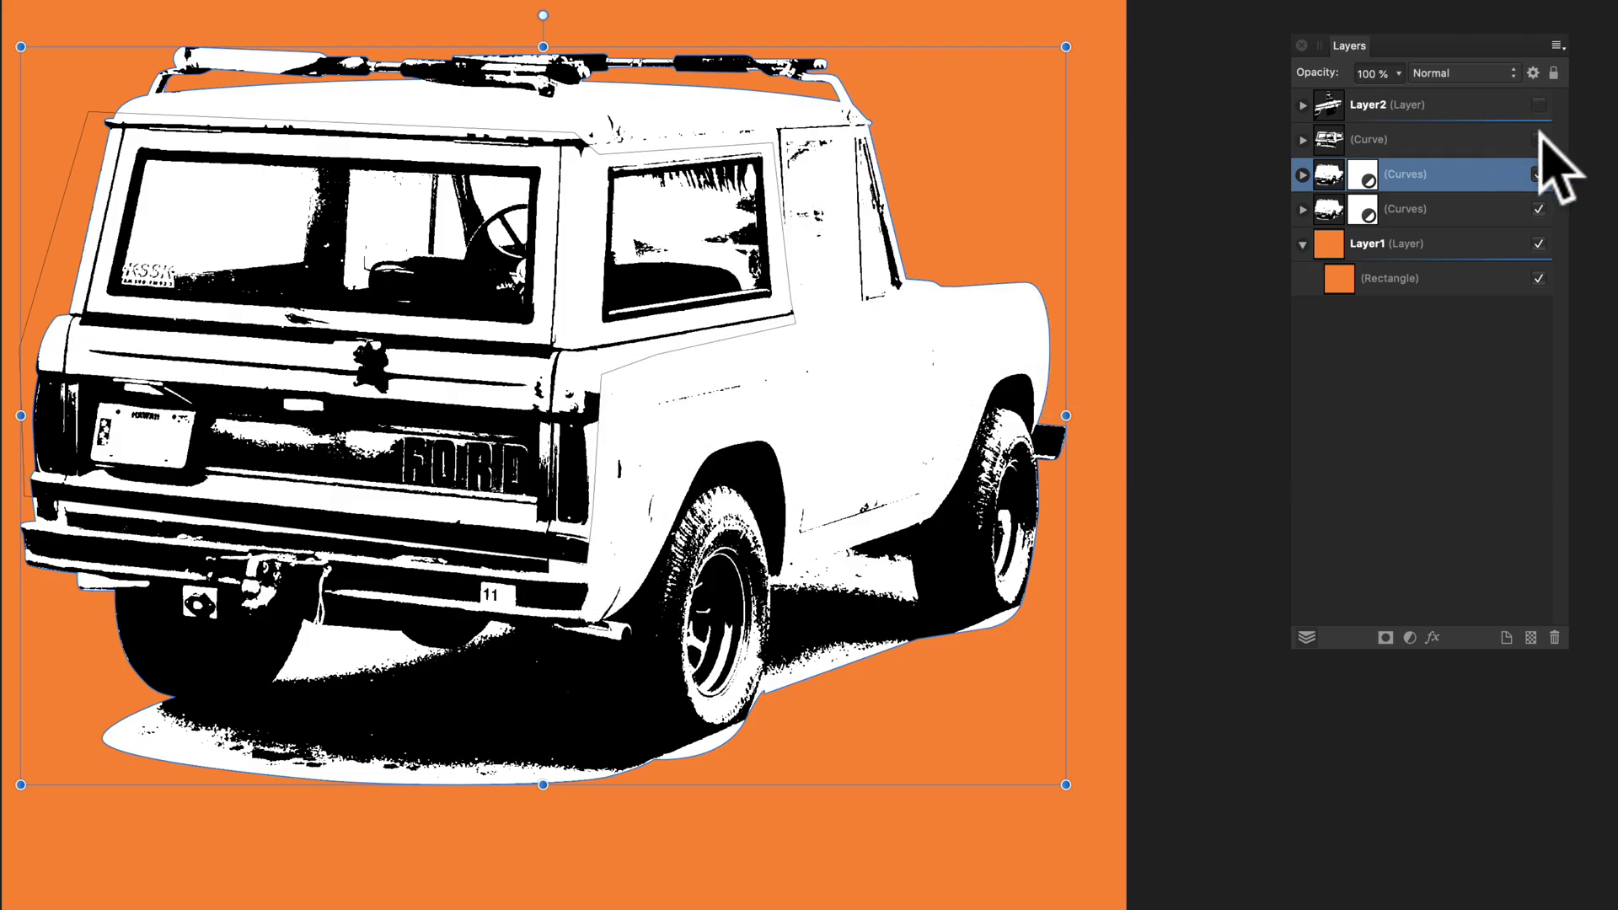
pyautogui.click(1539, 140)
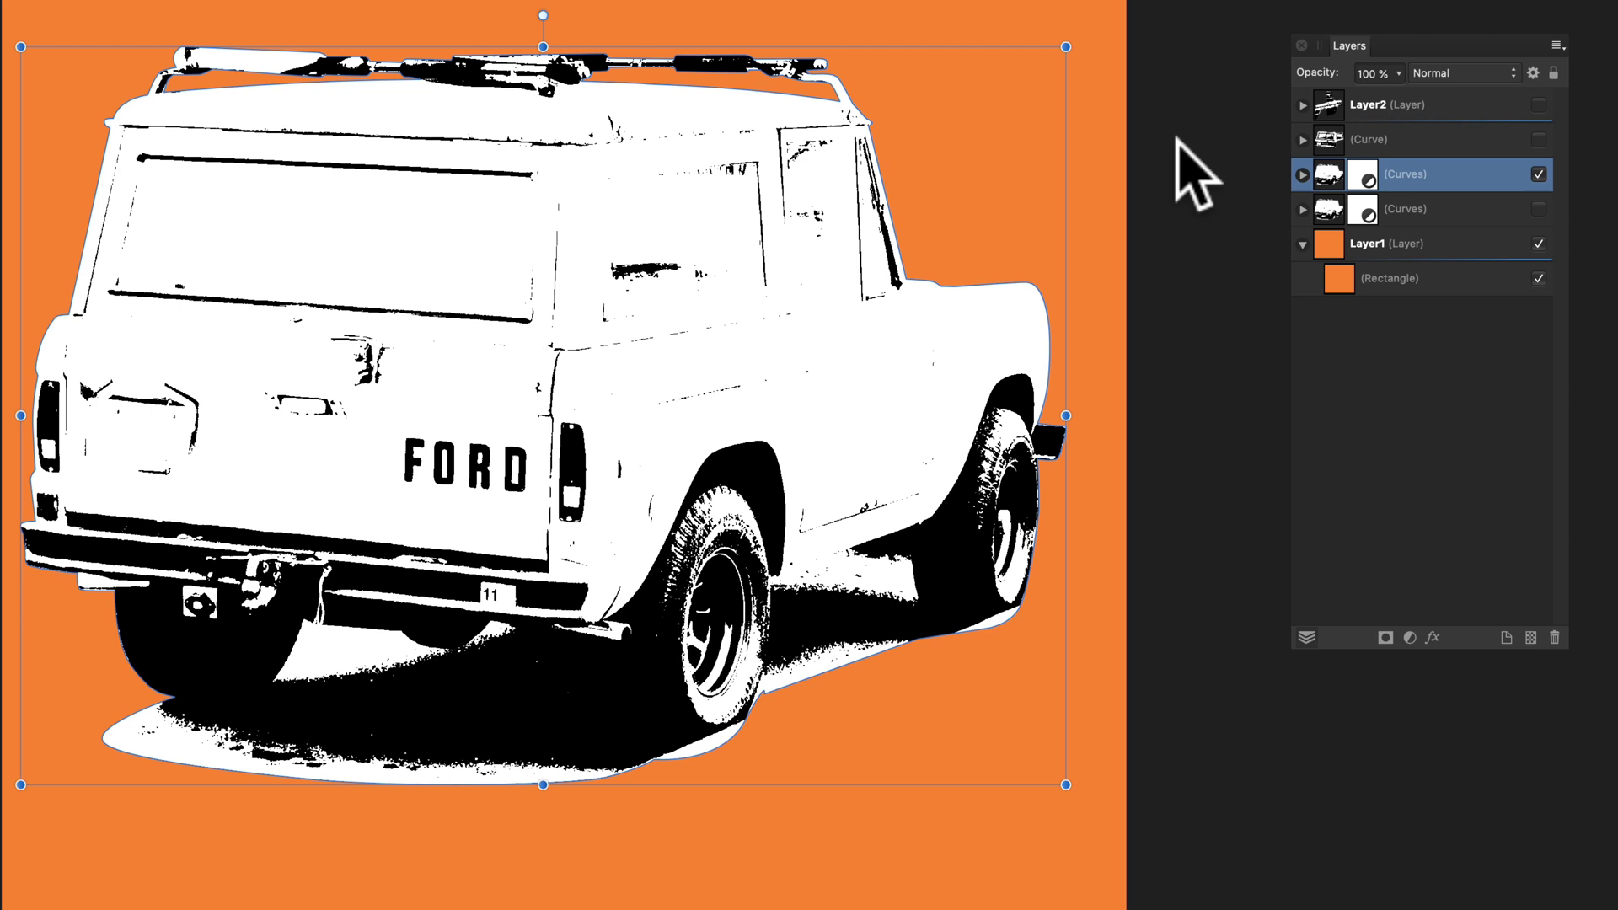
pyautogui.scroll(1, 1192, 170)
pyautogui.moveTo(1446, 171); pyautogui.dragTo(1438, 99)
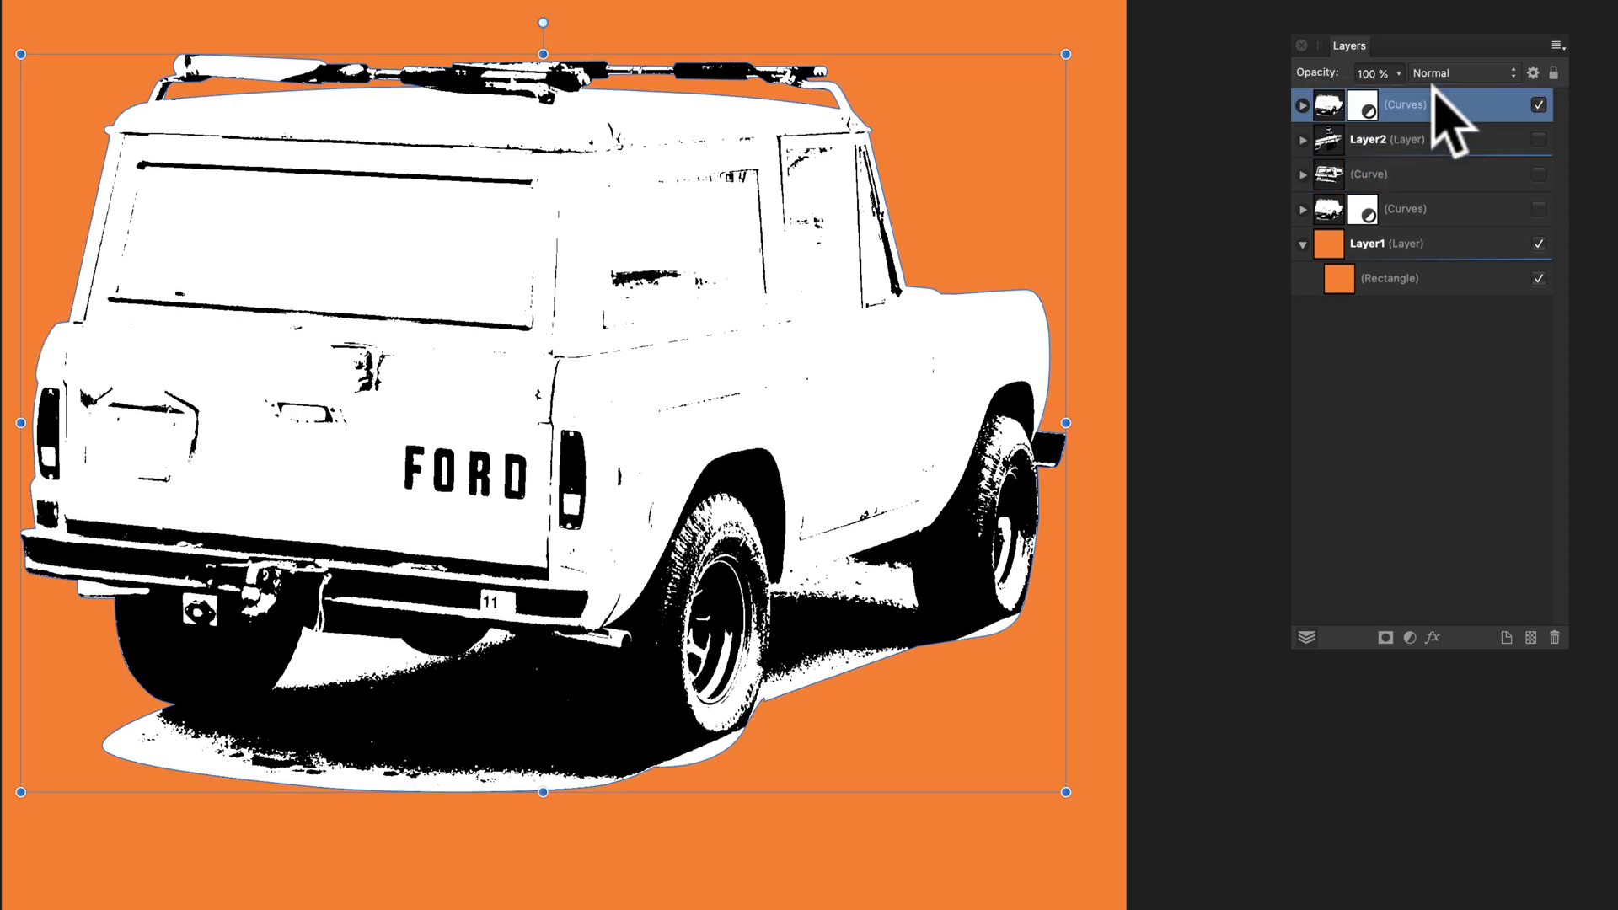
# Step: Set the top copy's Threshold Adjustment to 72% to darken the truck
pyautogui.click(1361, 107)
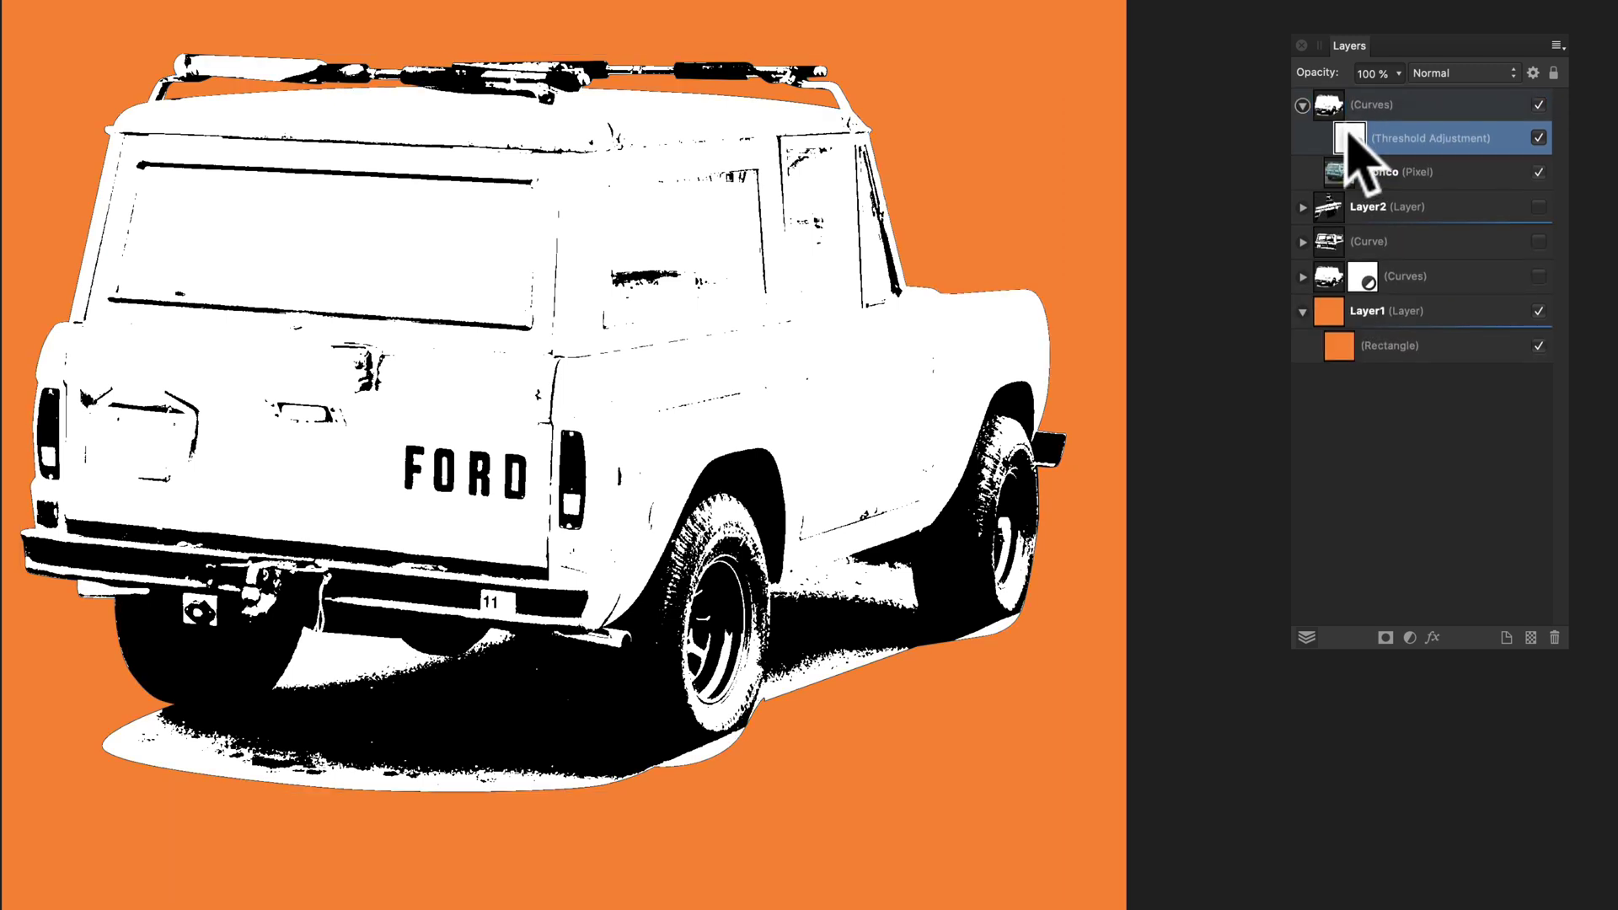
pyautogui.doubleClick(1351, 140)
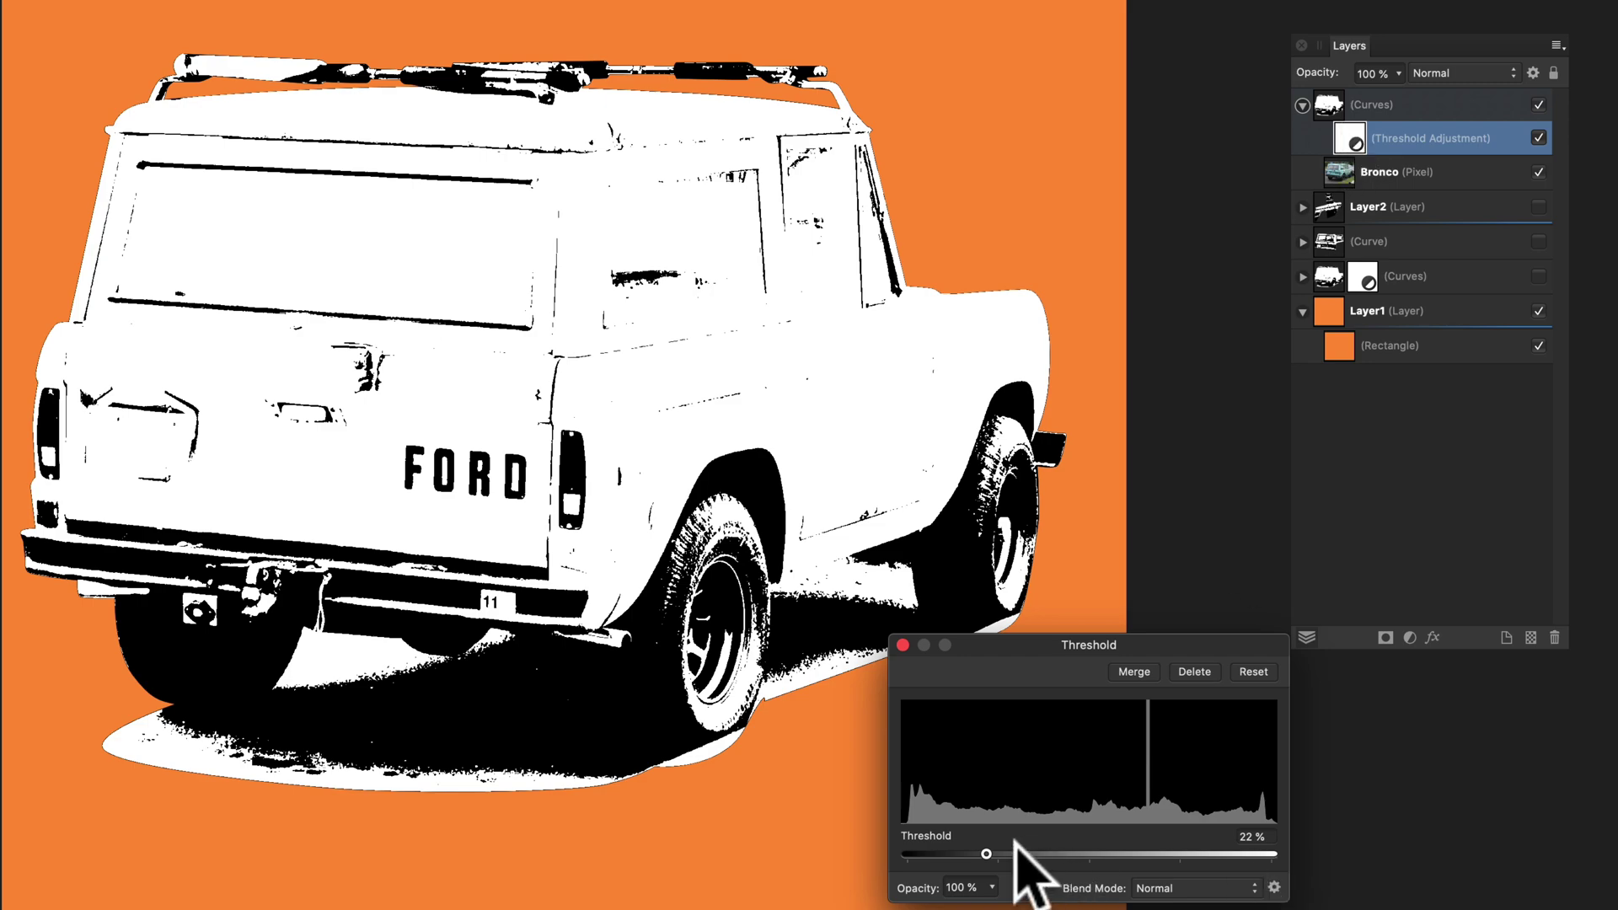
pyautogui.moveTo(988, 854); pyautogui.dragTo(1170, 853)
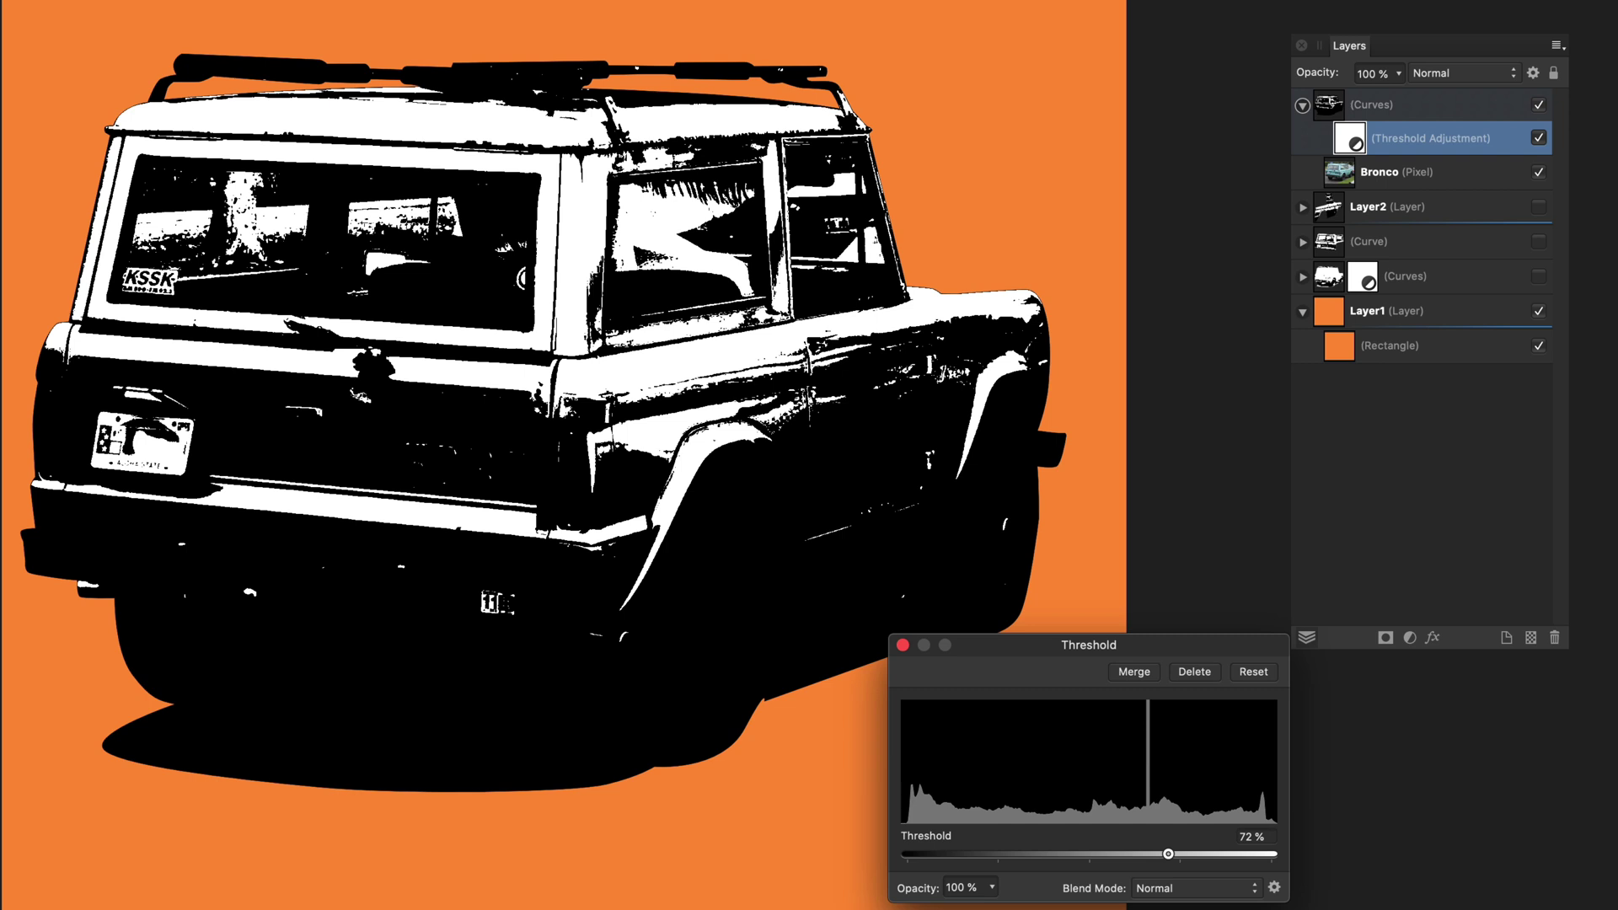
# Step: Draw a closed Pen outline around the roof rack along the roof line
pyautogui.click(751, 21)
pyautogui.click(122, 19)
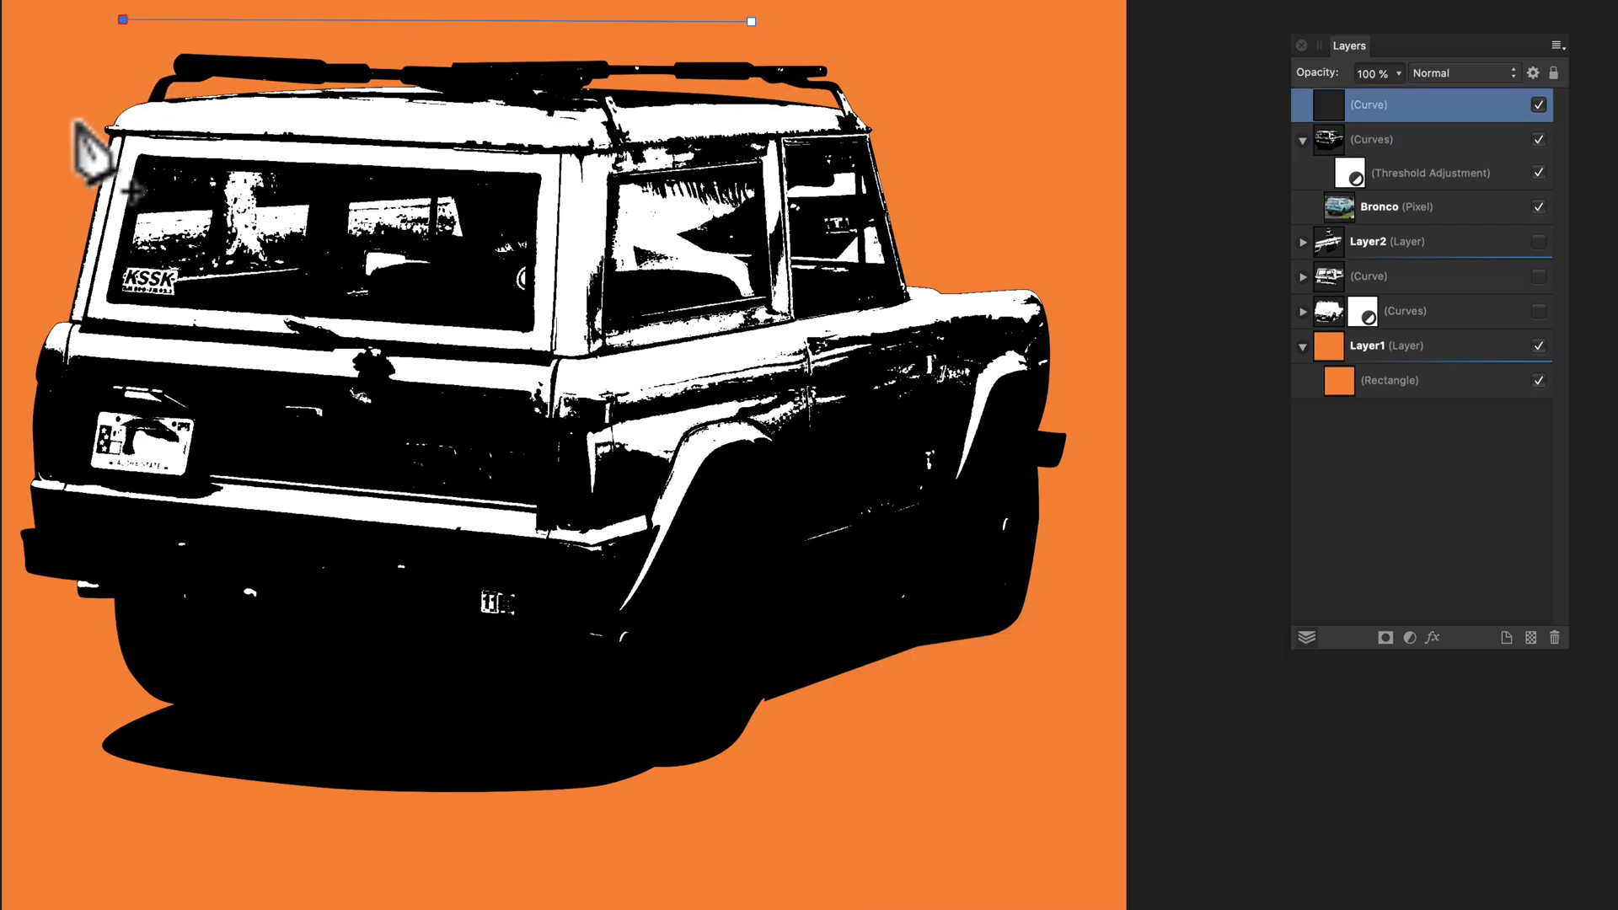
pyautogui.click(79, 117)
pyautogui.click(304, 125)
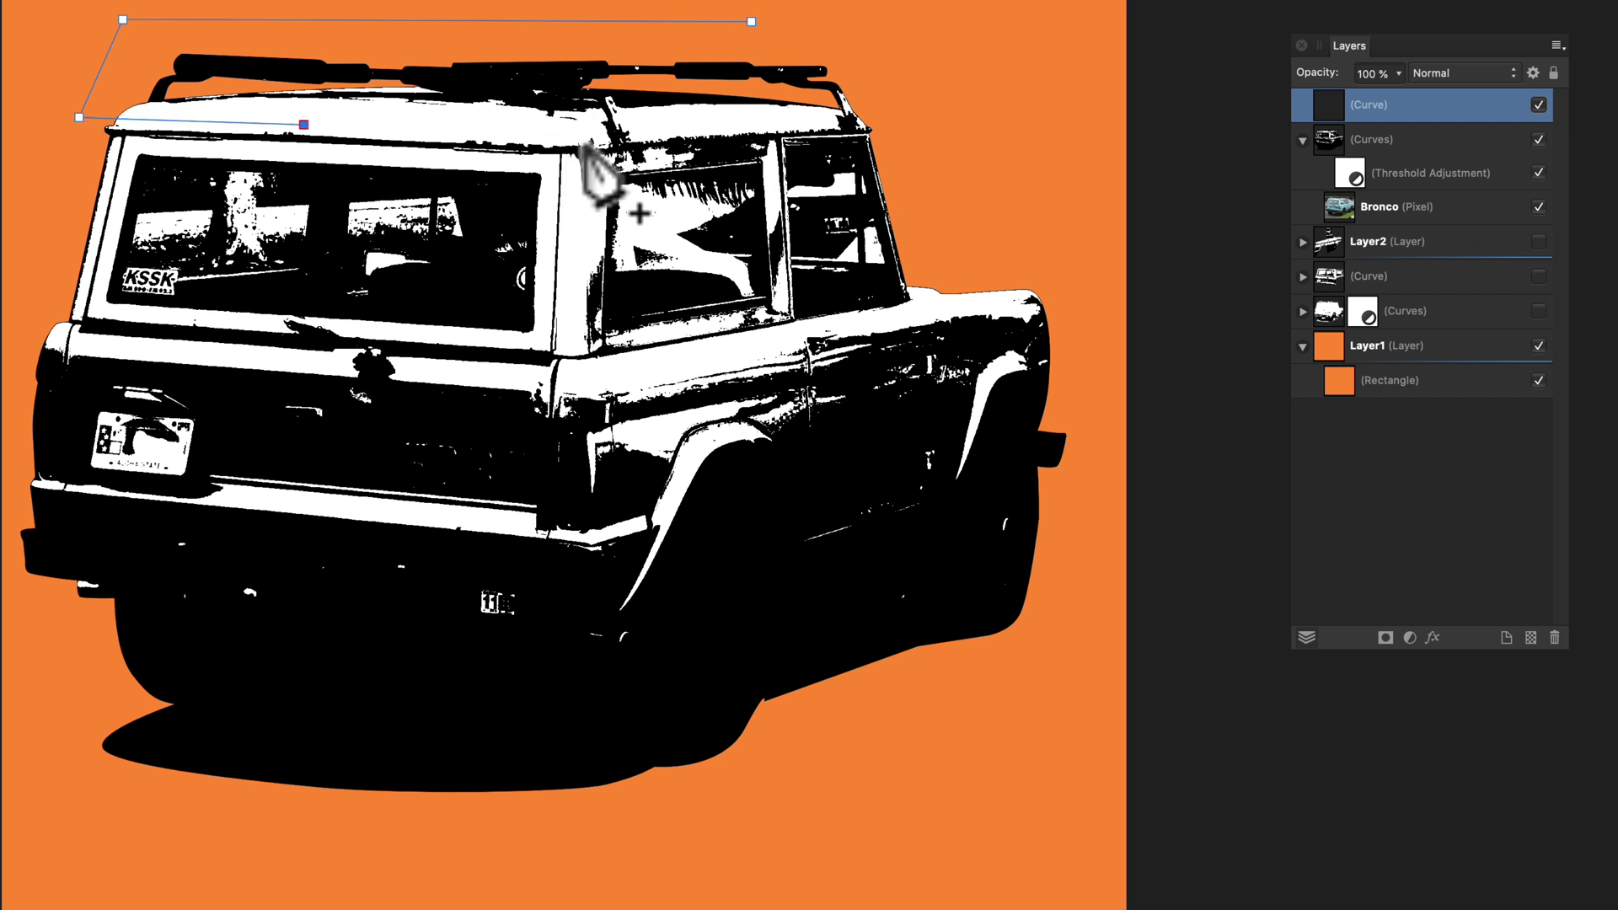
pyautogui.click(588, 139)
pyautogui.click(638, 136)
pyautogui.click(878, 123)
pyautogui.click(840, 36)
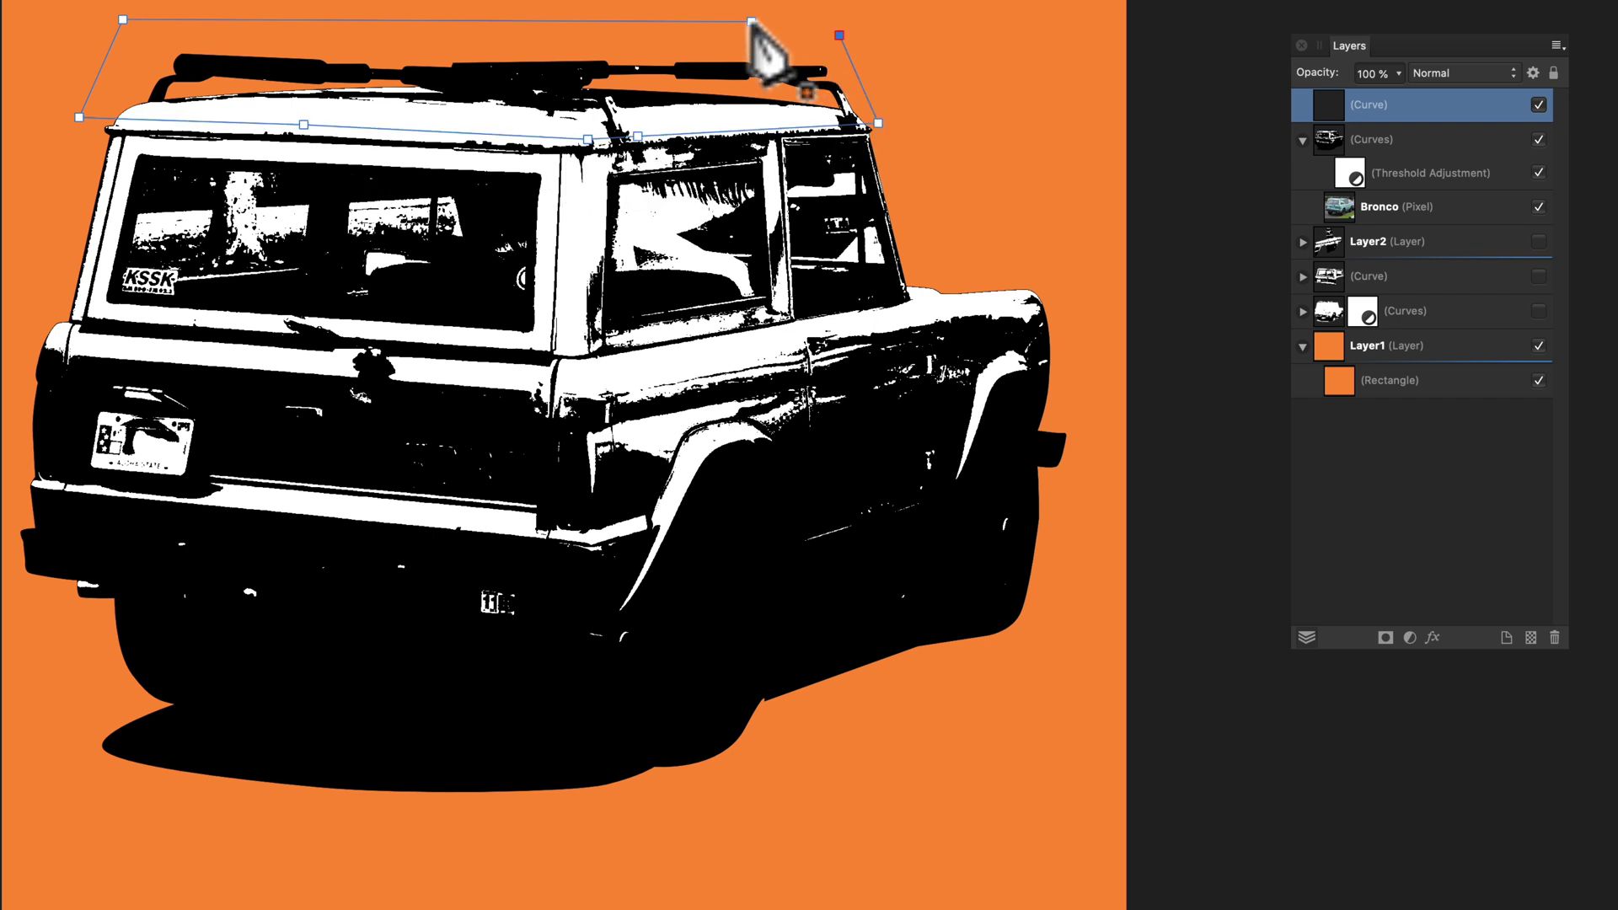
pyautogui.click(751, 21)
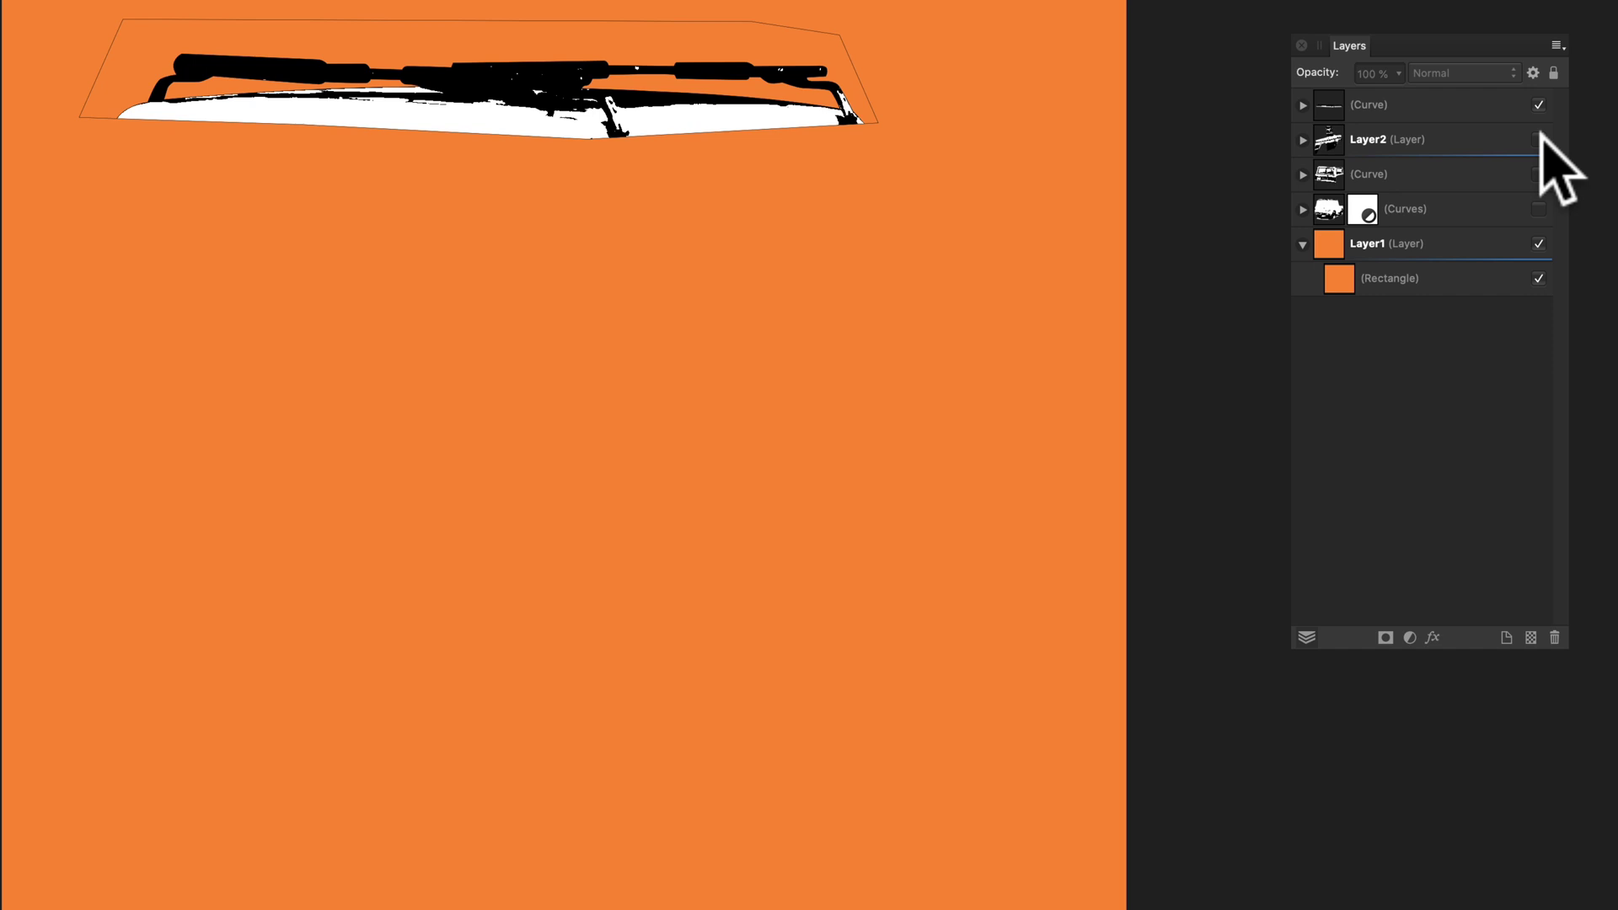
# Step: Show Layer2, the rear body and the wheels-and-shadow layers, and hide the orange Layer1 background
pyautogui.click(1540, 139)
pyautogui.click(1539, 173)
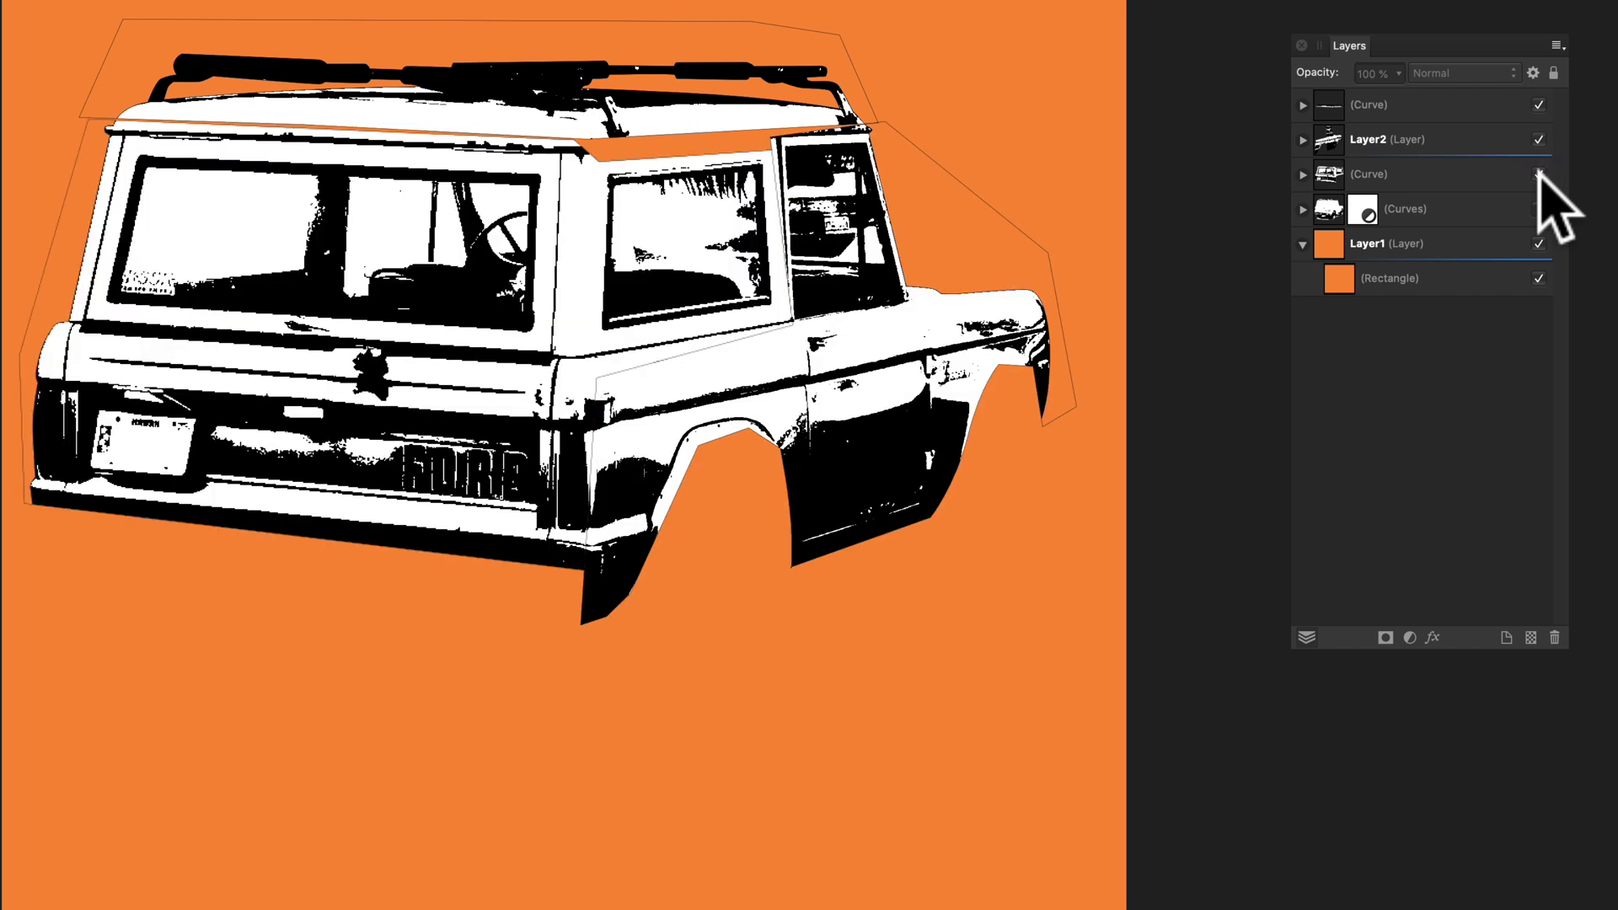
pyautogui.click(1539, 209)
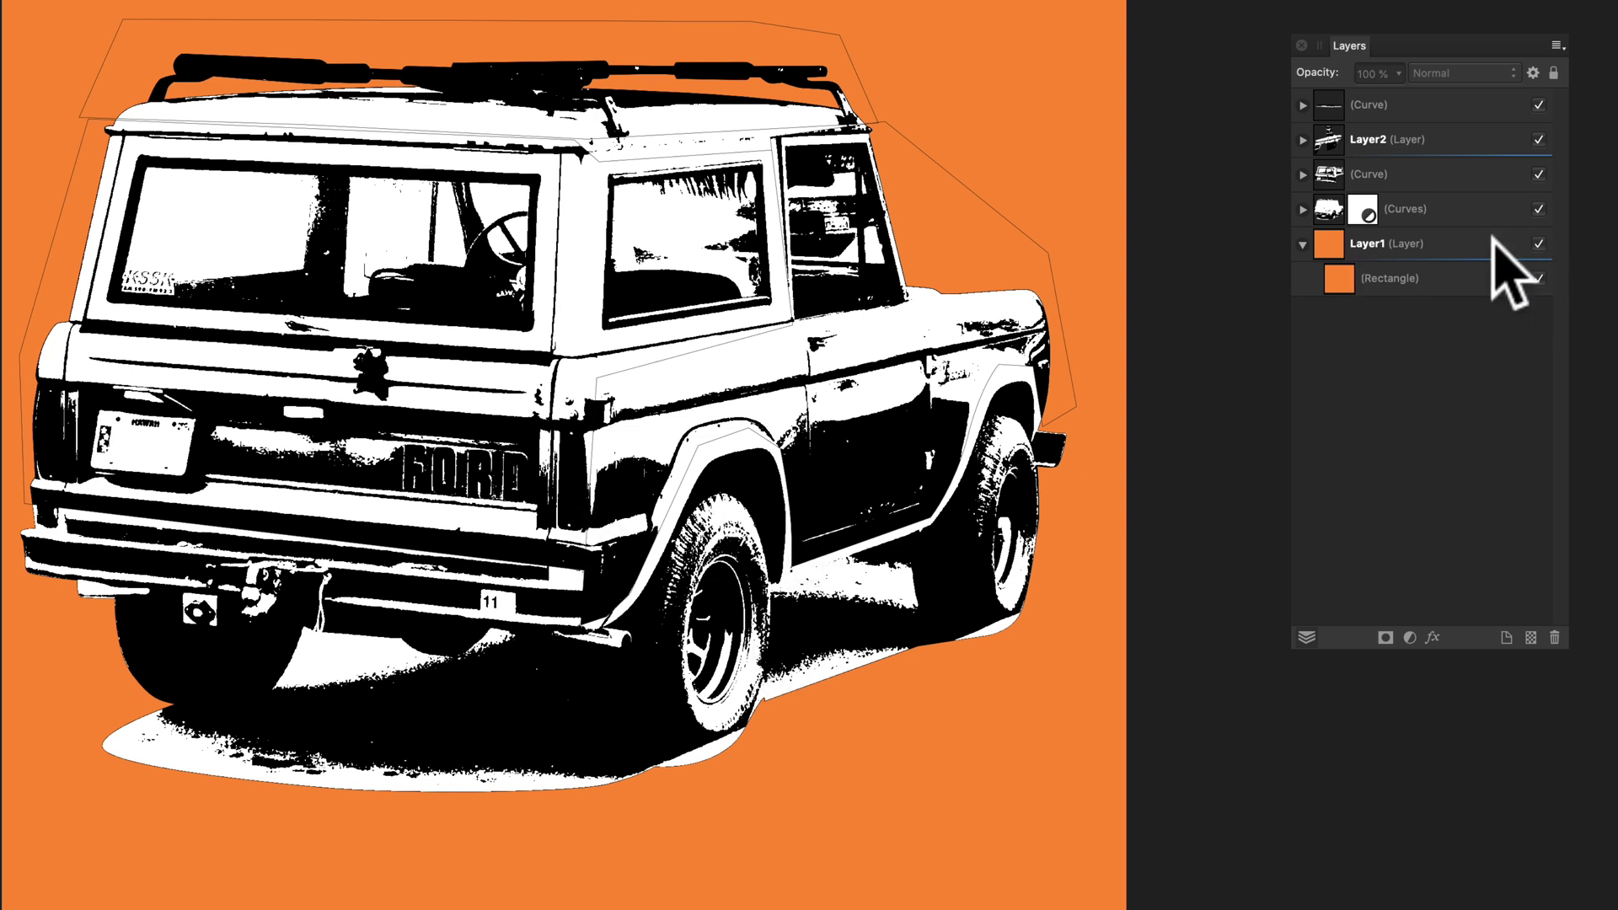
pyautogui.click(1539, 244)
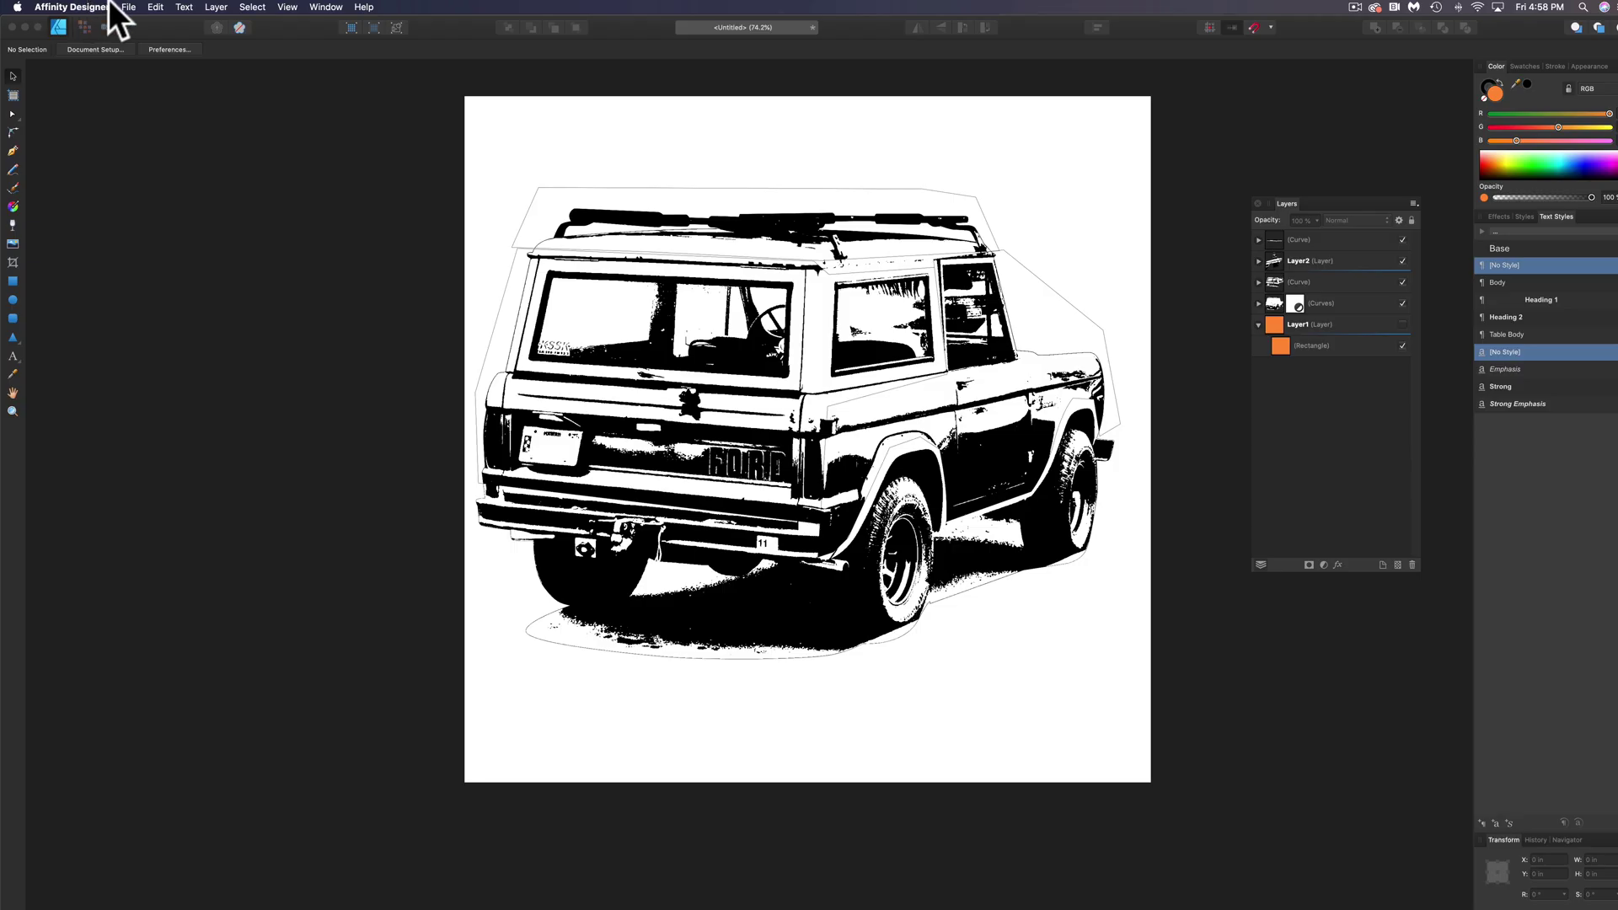
# Step: Export the artwork as a 3990 px PNG named BRONCO.png
pyautogui.click(130, 7)
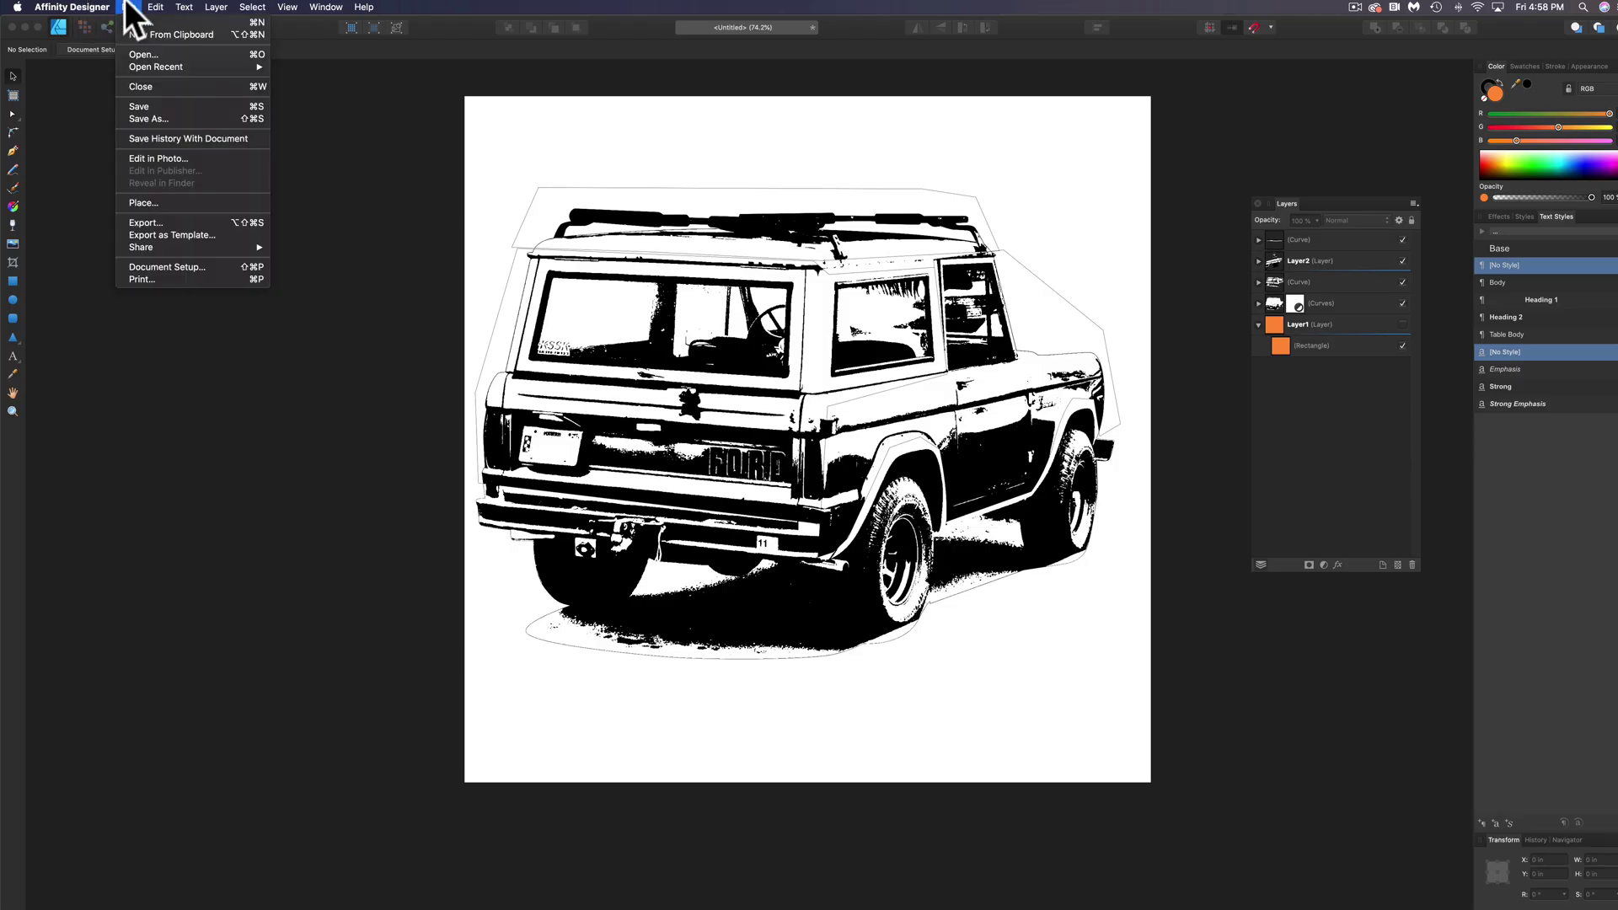
pyautogui.click(160, 222)
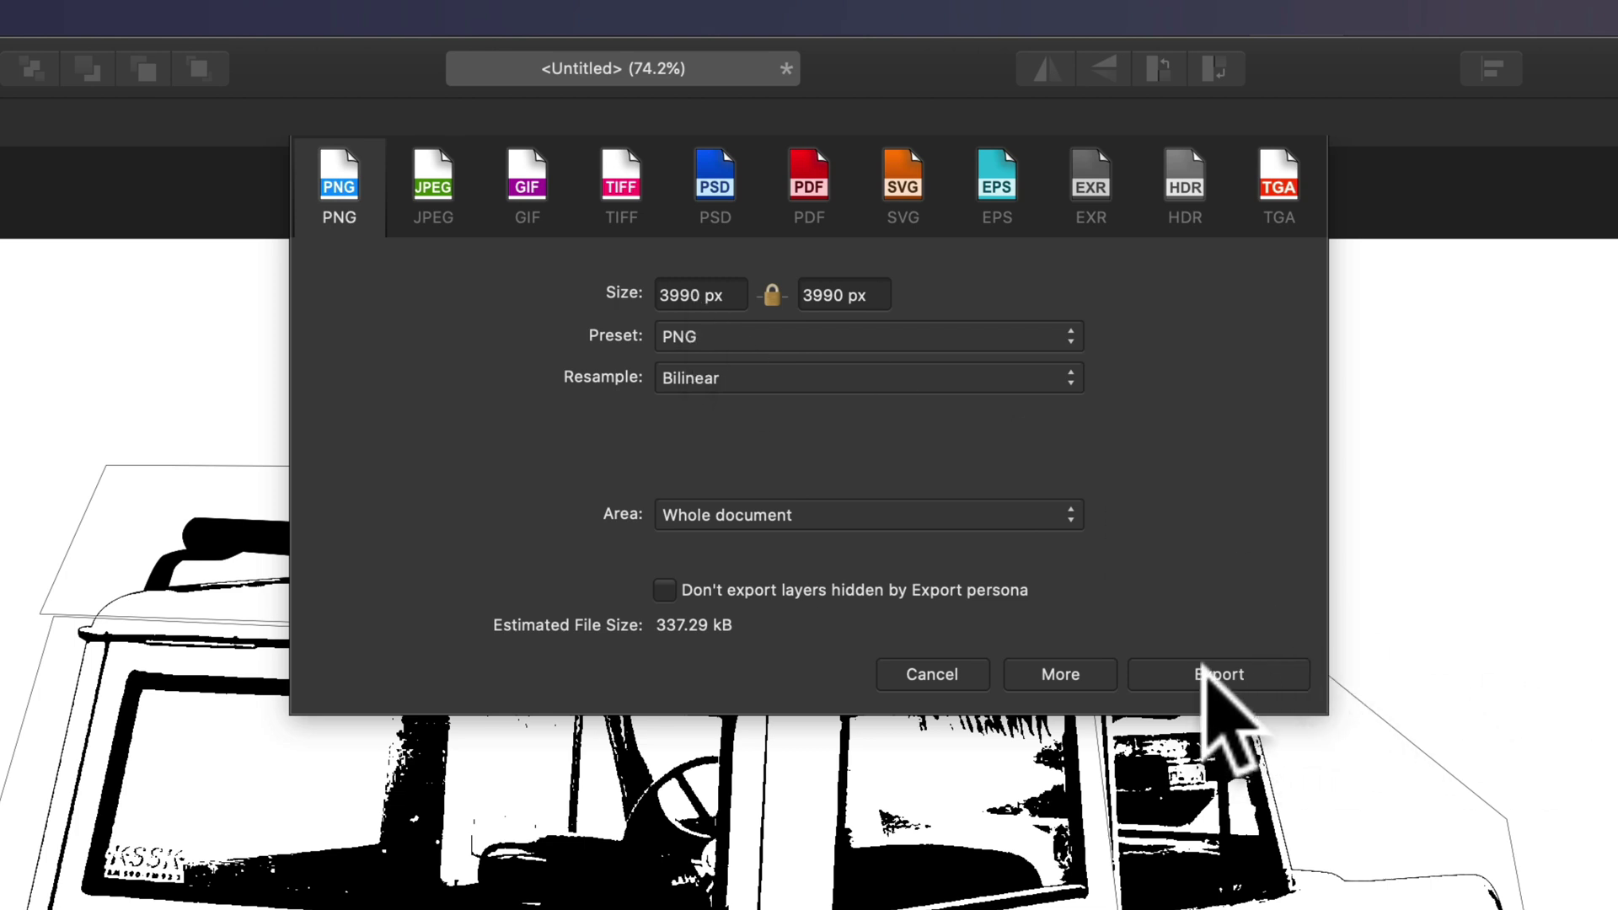
pyautogui.click(1203, 667)
pyautogui.write('BRONCO.png')
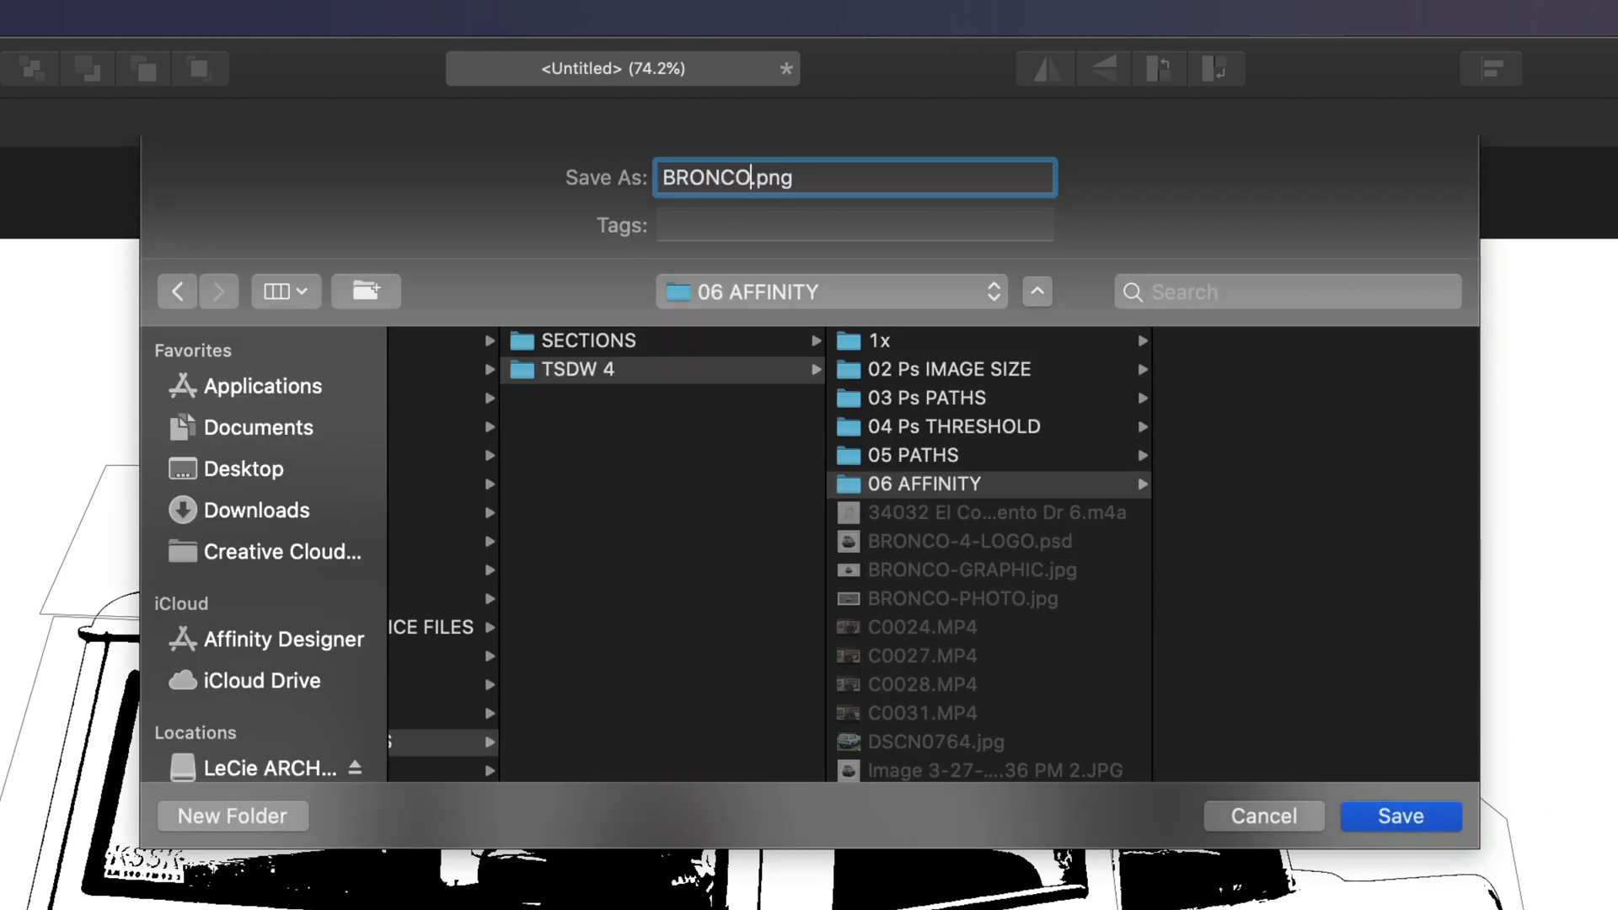
pyautogui.press('Return')
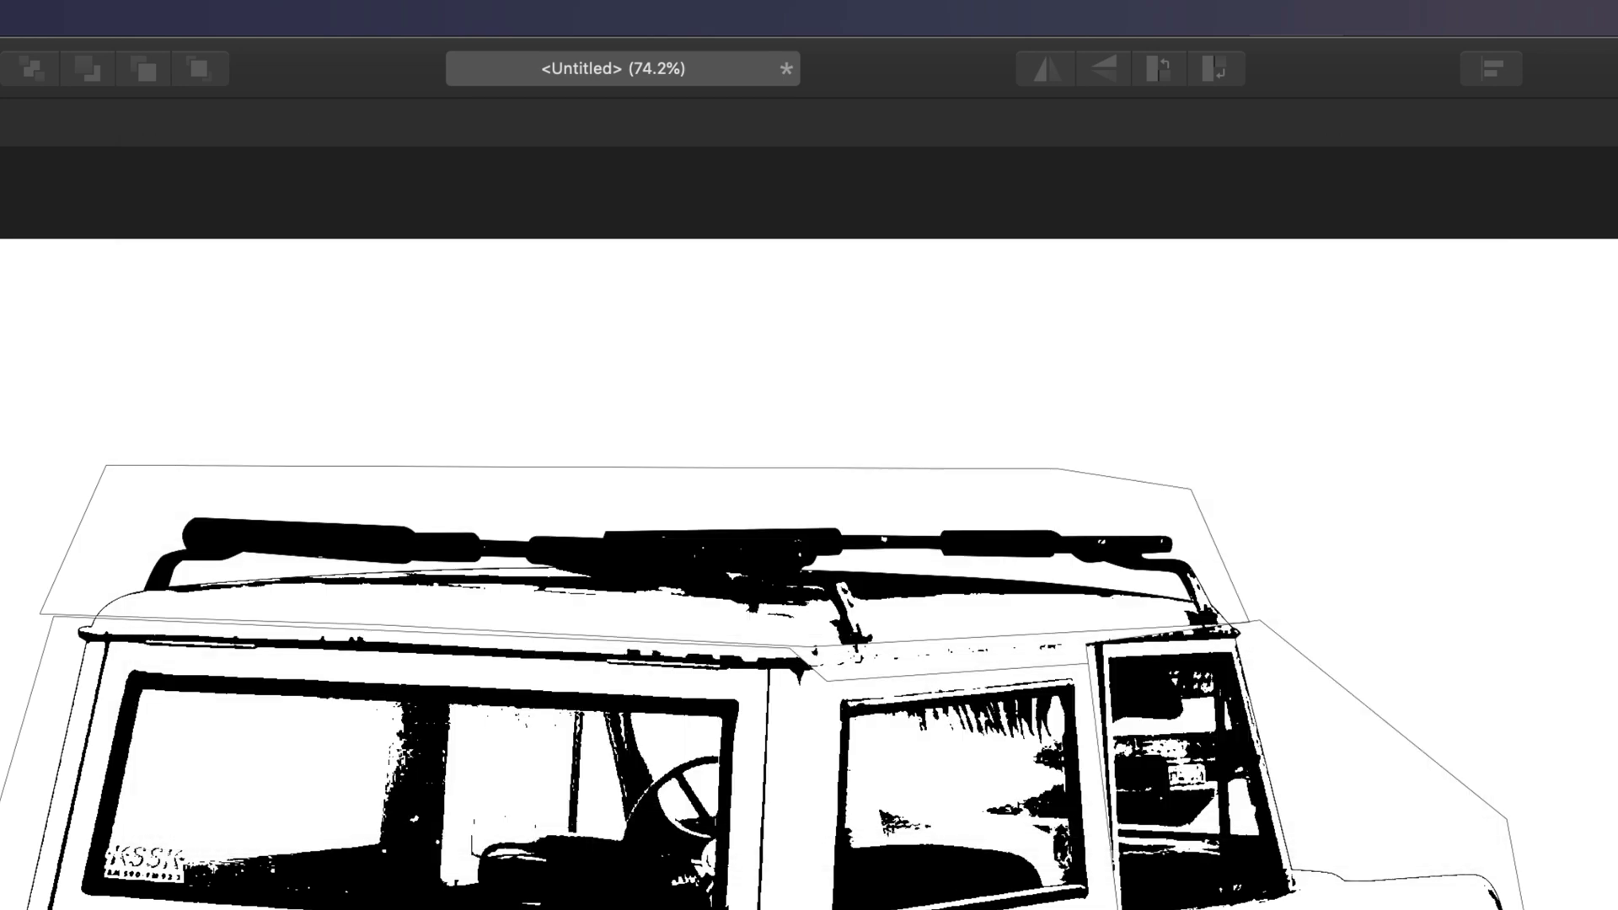